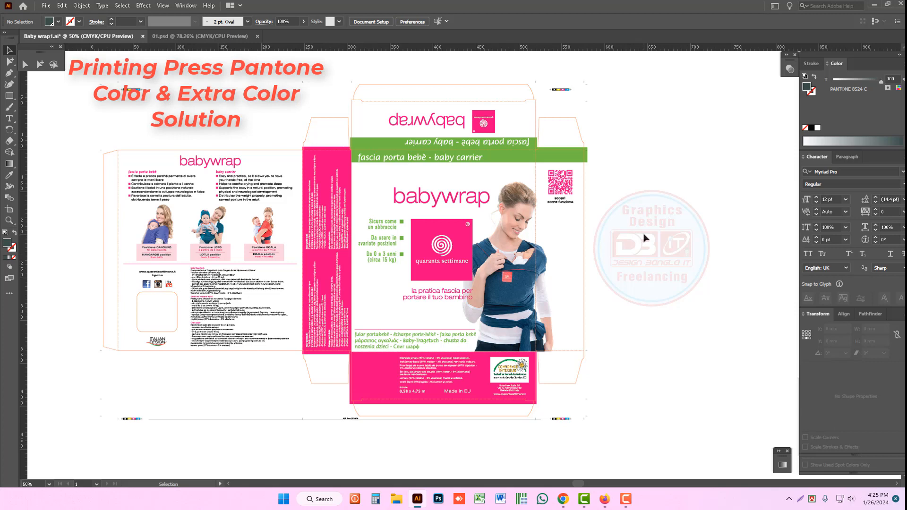
Try moving the woman's photo off the box's front panel, and undo the move
left_click_drag(639, 139, 711, 184)
left_click_drag(629, 118, 718, 180)
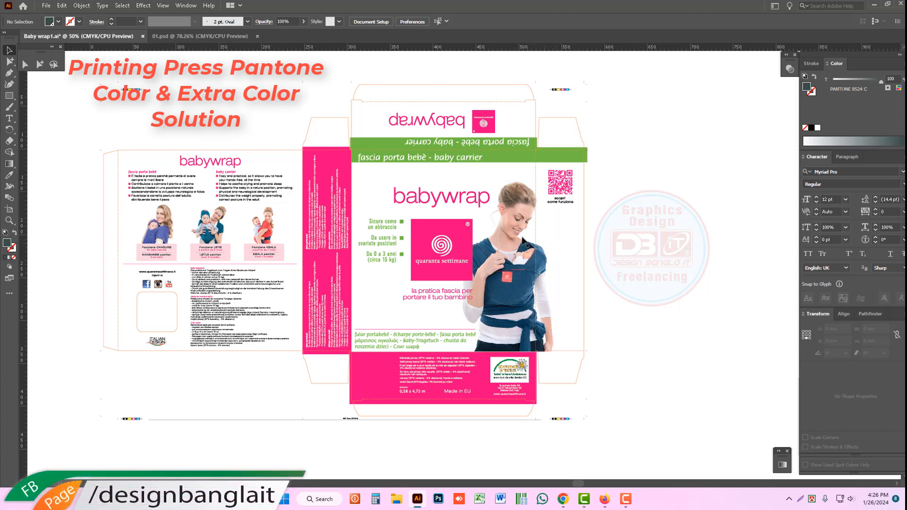
left_click_drag(522, 273, 614, 272)
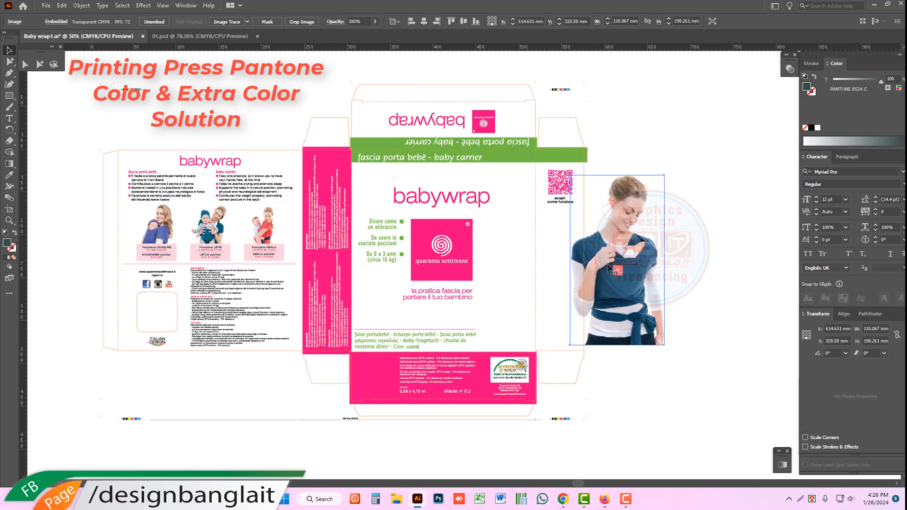
key("ctrl+z")
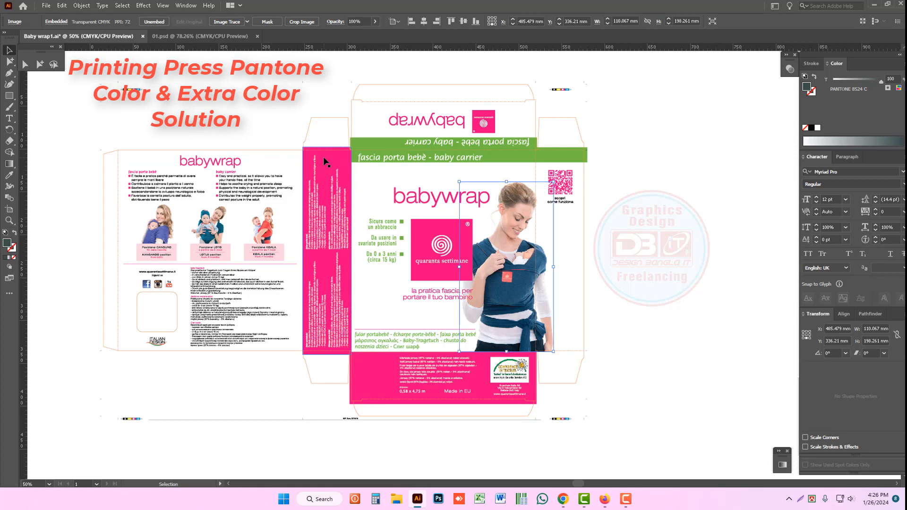
Select the whole box layout, switch the ruler units to inches for checking its size, and clear the selection
left_click_drag(89, 70, 720, 457)
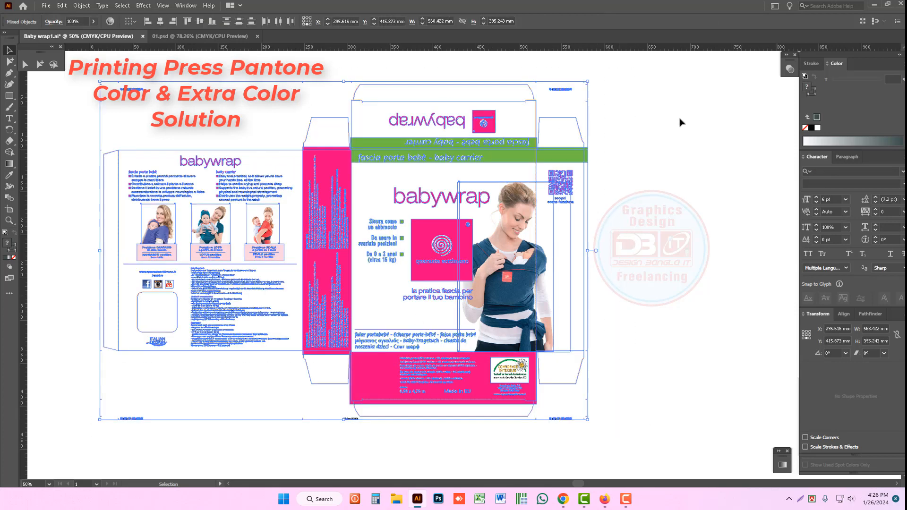
right_click(683, 47)
left_click(700, 86)
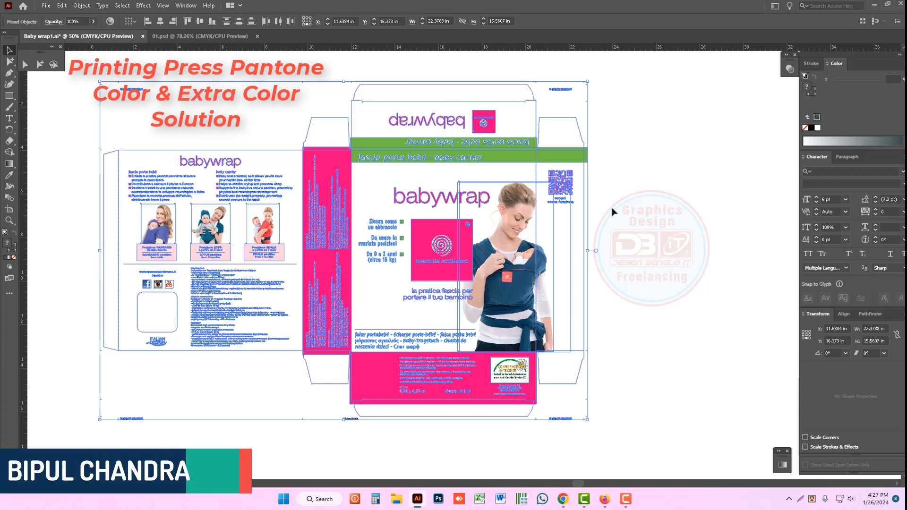
left_click(564, 206)
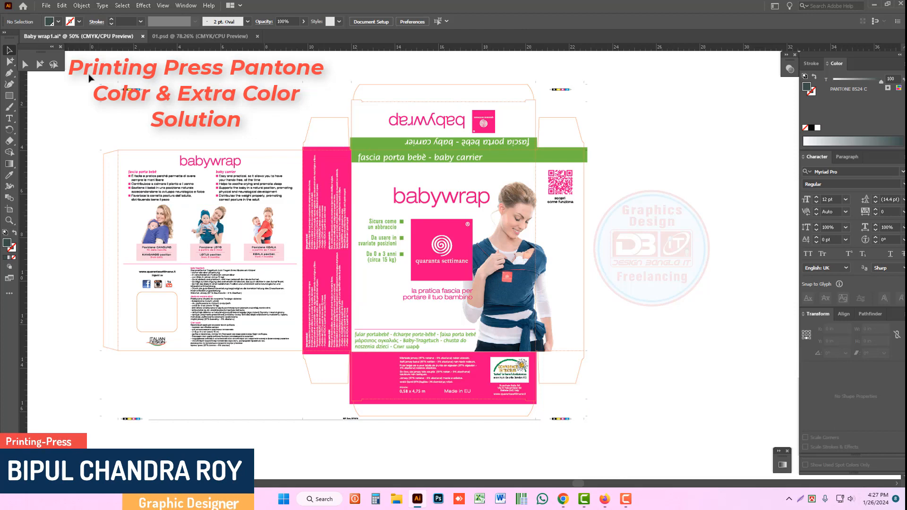
left_click_drag(87, 72, 611, 459)
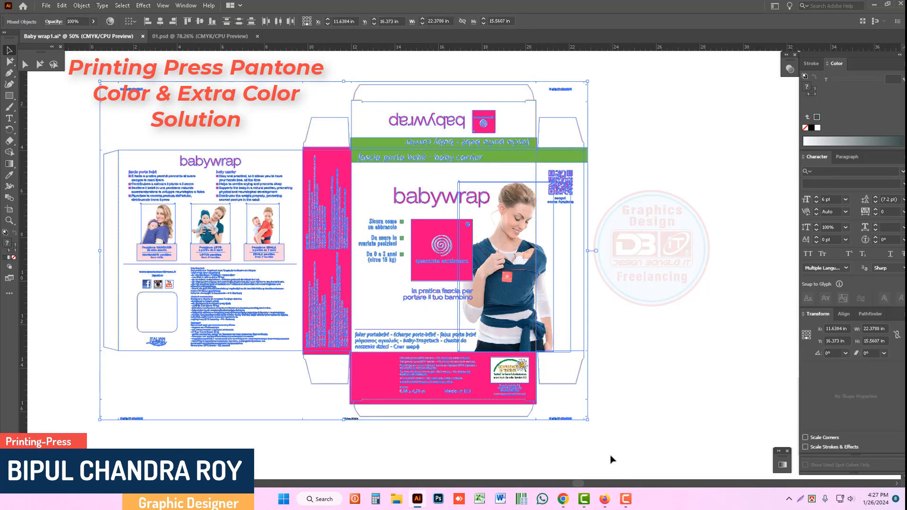
left_click(633, 357)
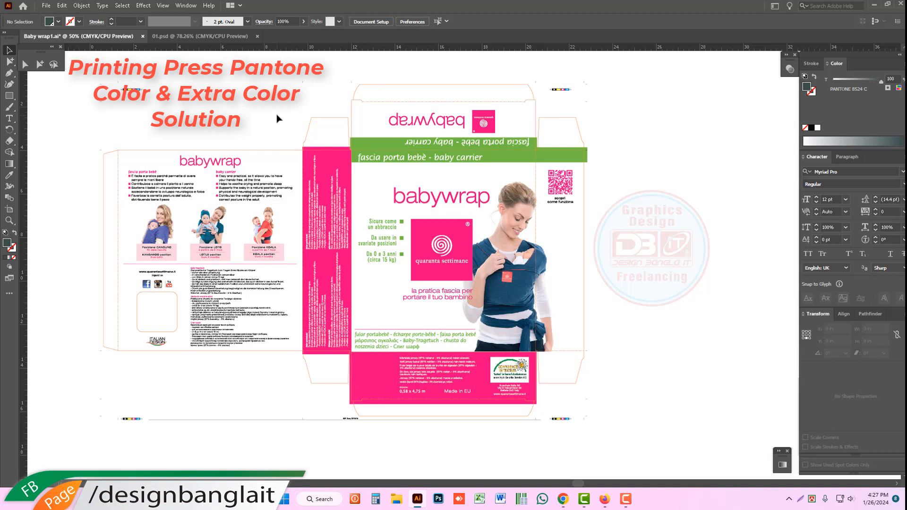
Create a new A4 document, 8.2677 by 11.6929 in, with CMYK Color mode
left_click(46, 6)
mouse_move(60, 6)
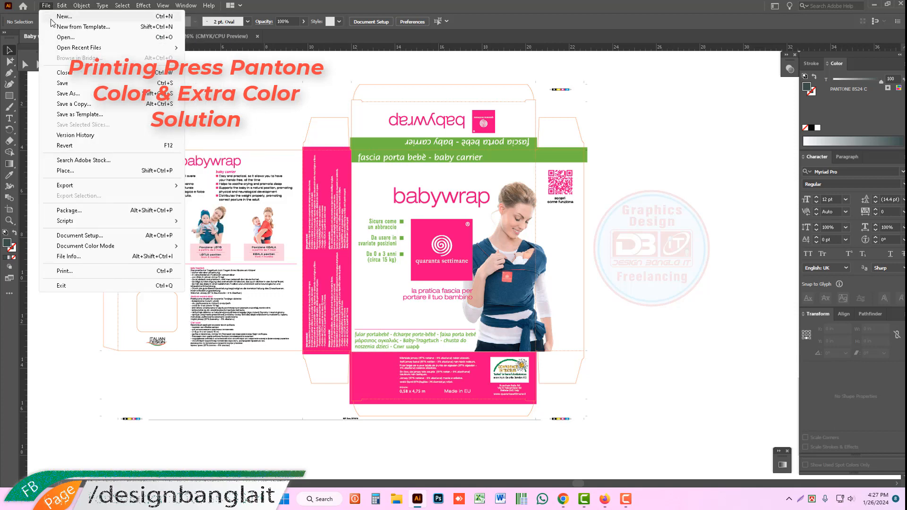
left_click(65, 17)
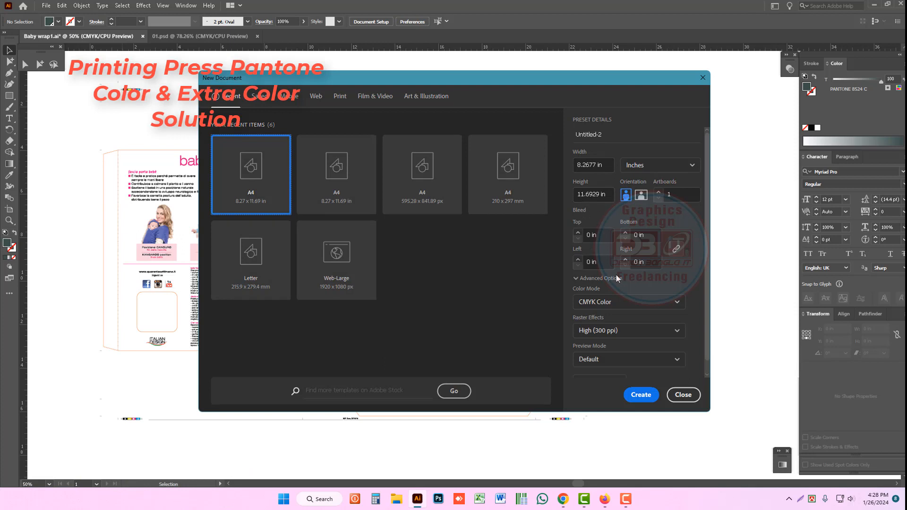
left_click(668, 303)
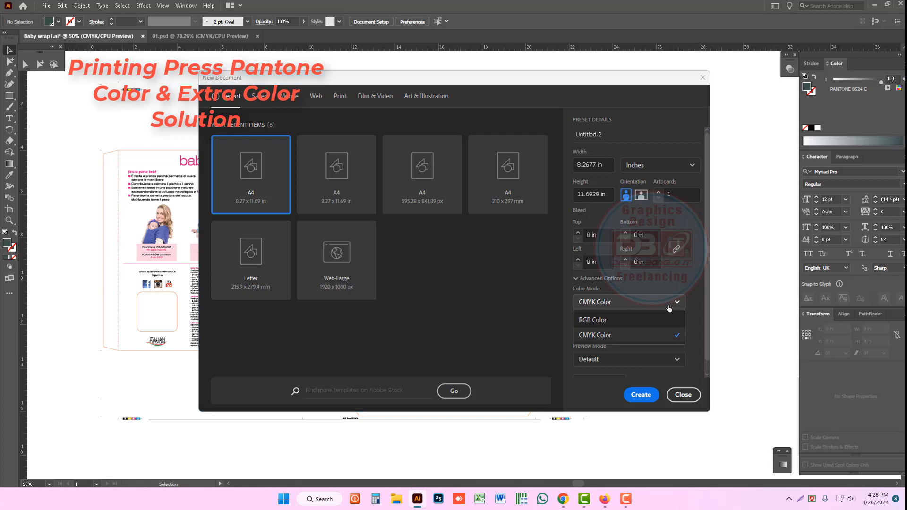
left_click(613, 335)
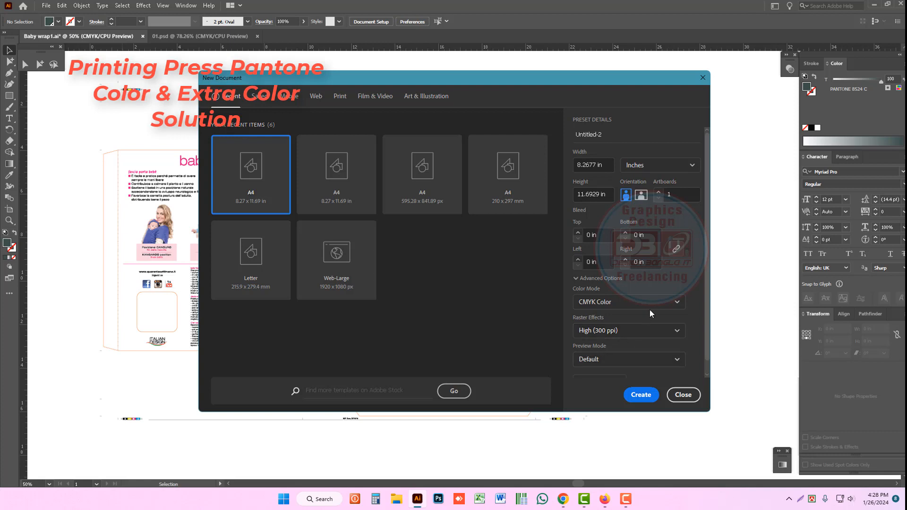
left_click(612, 304)
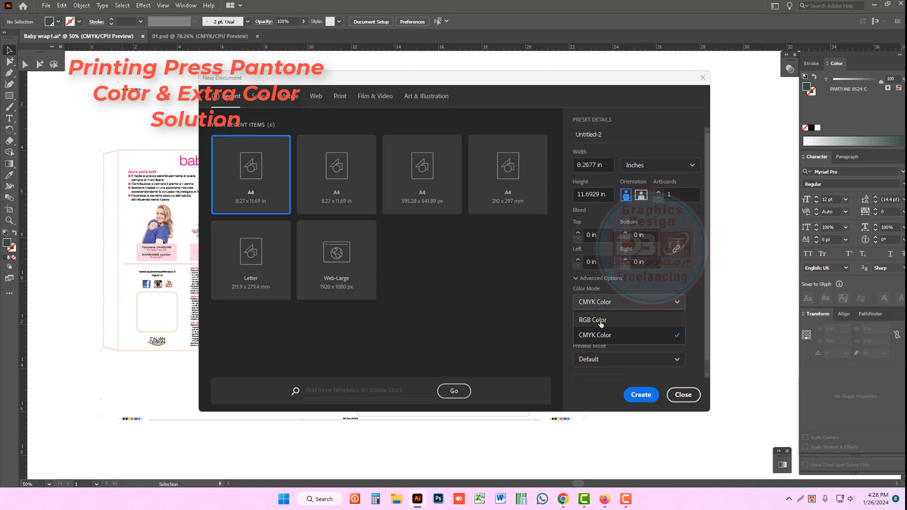
left_click(626, 304)
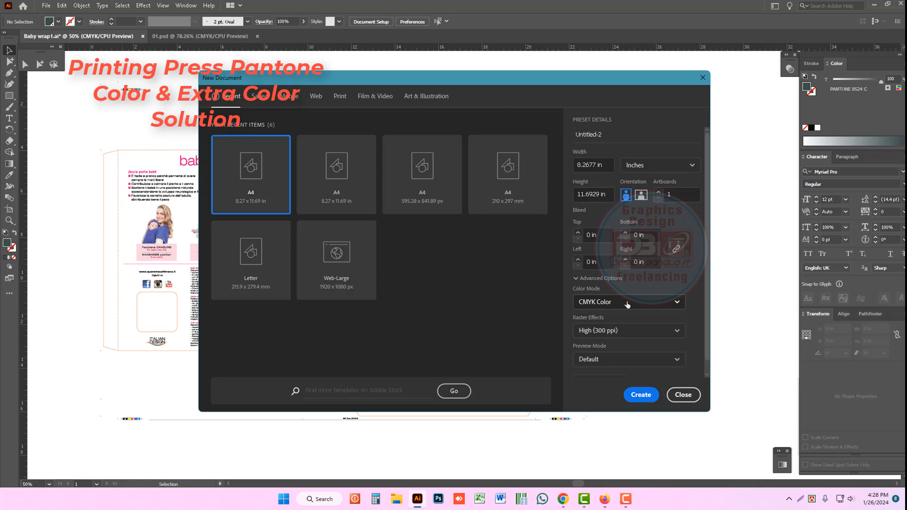
left_click(642, 395)
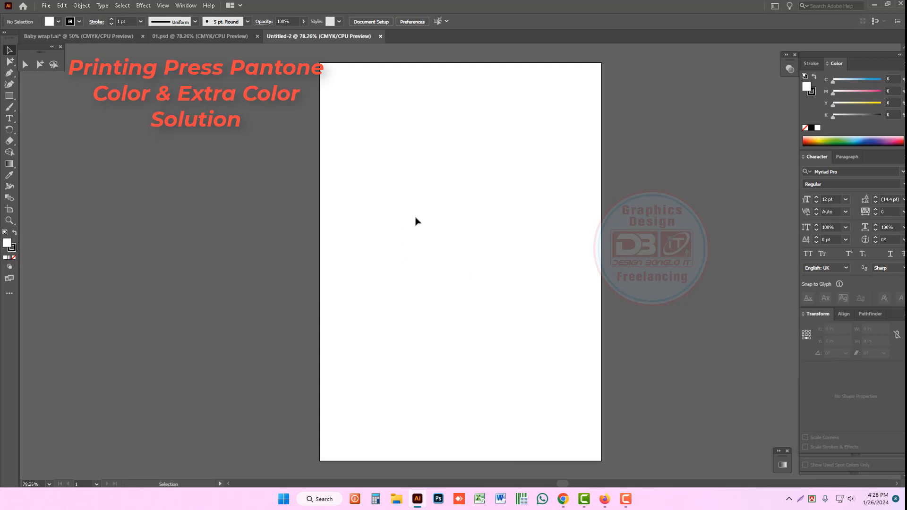
Move the floating Gradient panel clear of the Separations Preview and leave it collapsed
left_click(46, 6)
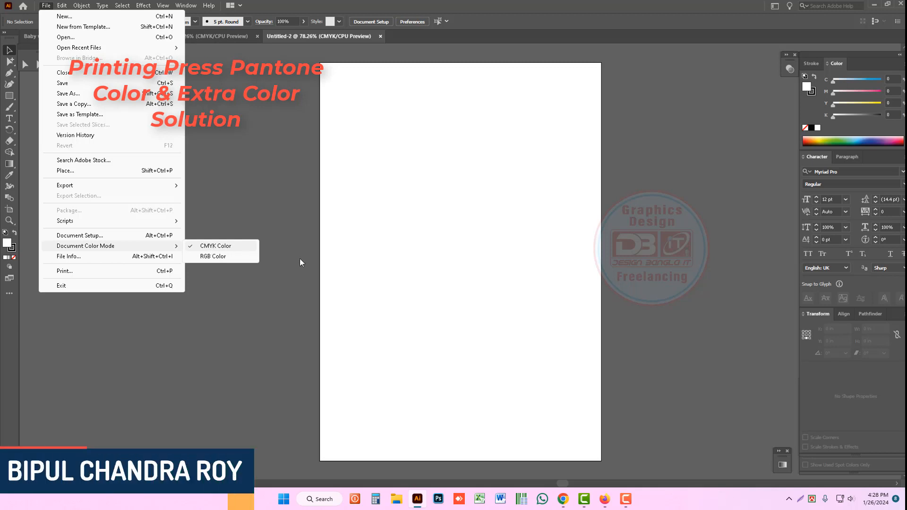
left_click(781, 458)
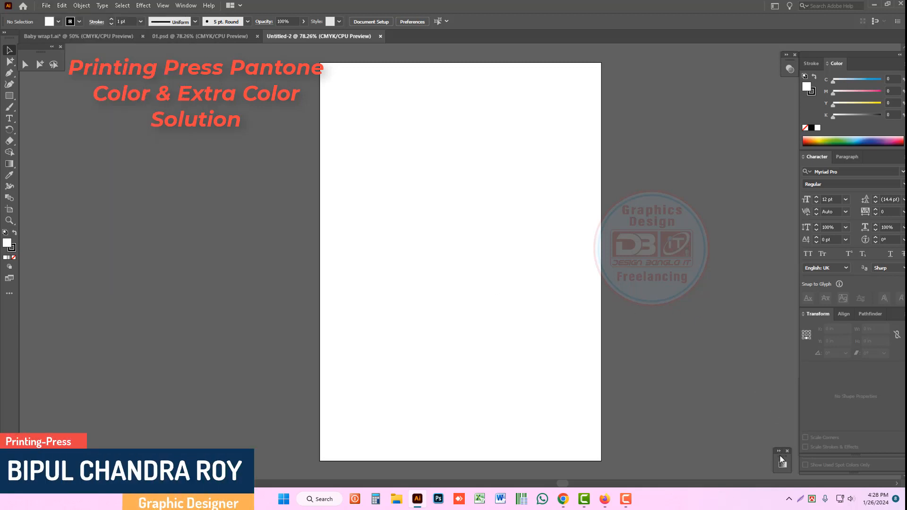
left_click(782, 459)
left_click_drag(784, 455, 748, 402)
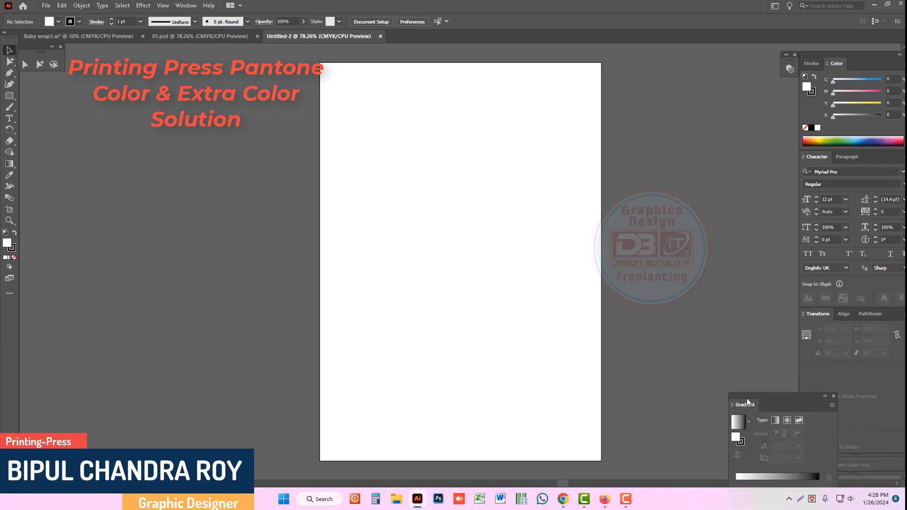
left_click(825, 396)
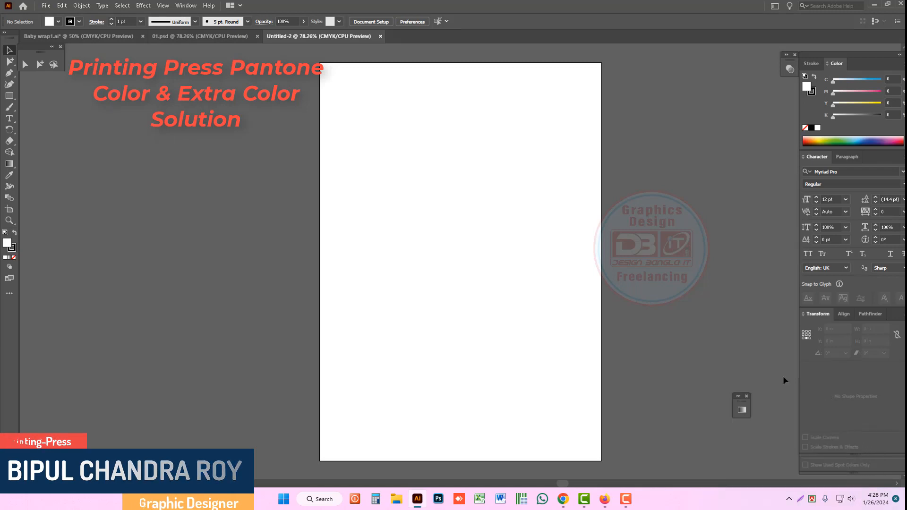
Expand Separations Preview with Overprint Preview turned on, and switch the new document's color mode to RGB
left_click(823, 463)
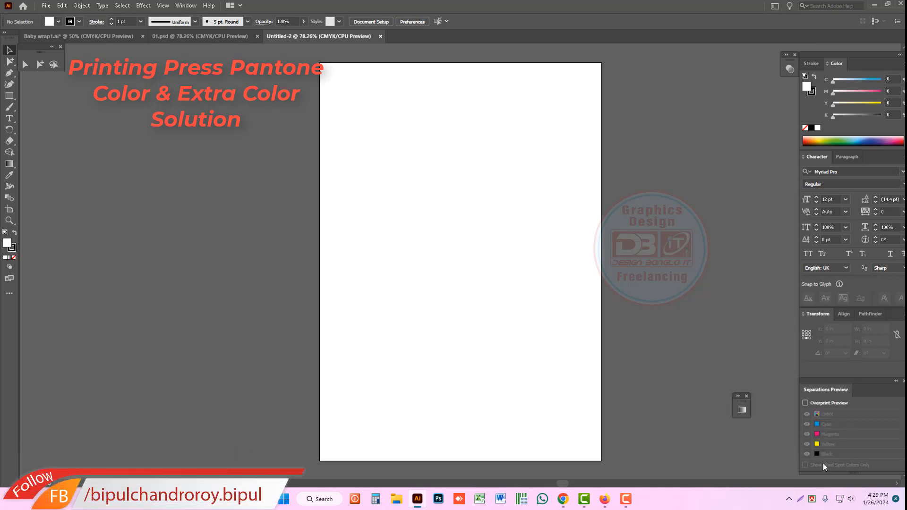
left_click(805, 403)
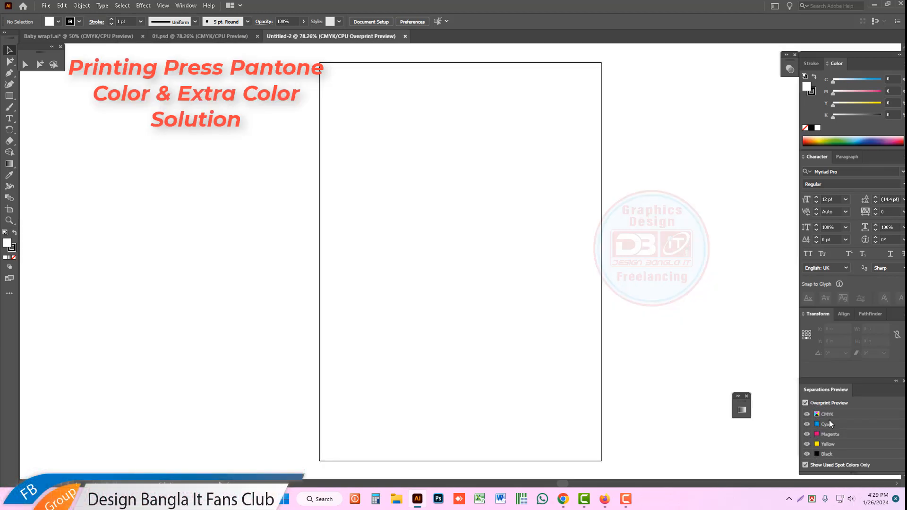
left_click(46, 6)
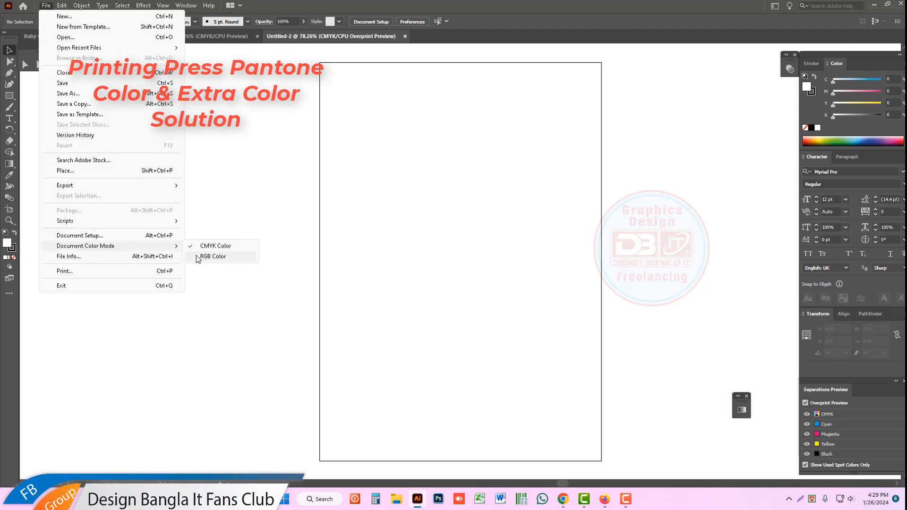
left_click(405, 164)
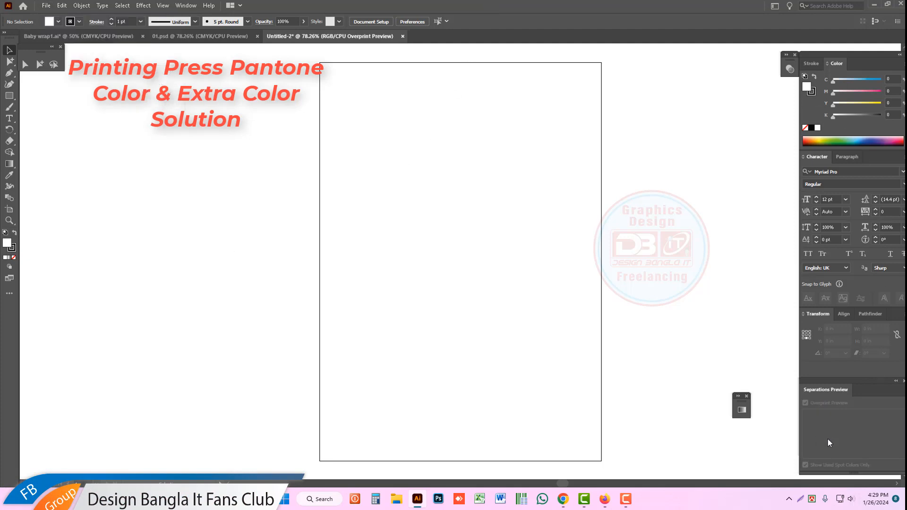
Add the sample text "dfgfgfg" enlarged to about 7.24 in wide, and close the document without saving
left_click(11, 119)
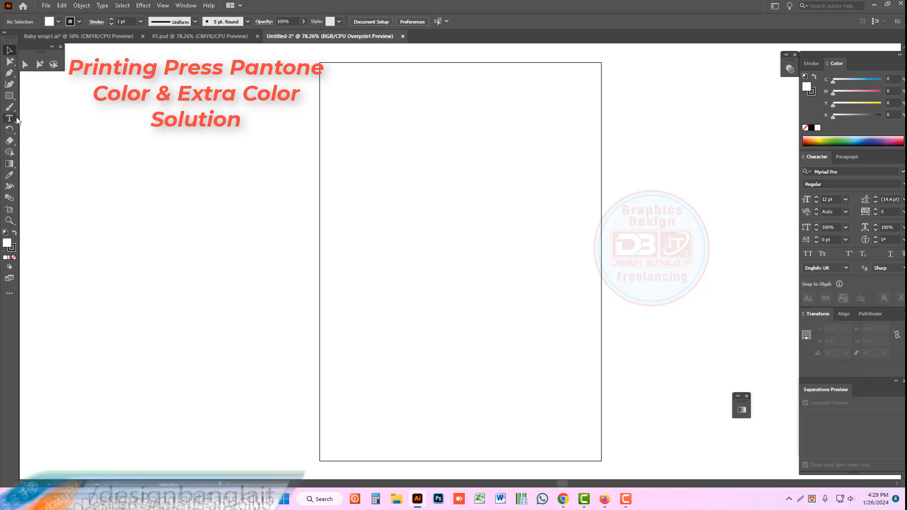
left_click(478, 129)
type("dfgfgfg")
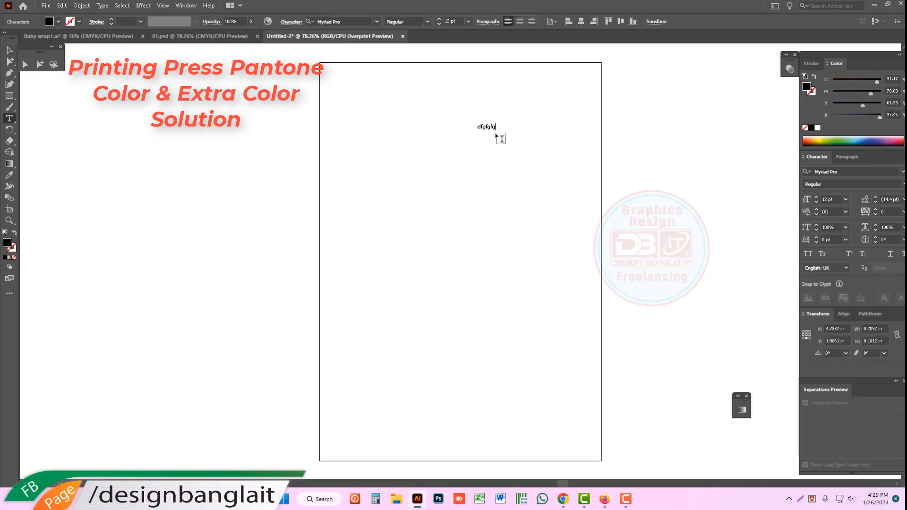
key("Escape")
left_click_drag(495, 131, 481, 190)
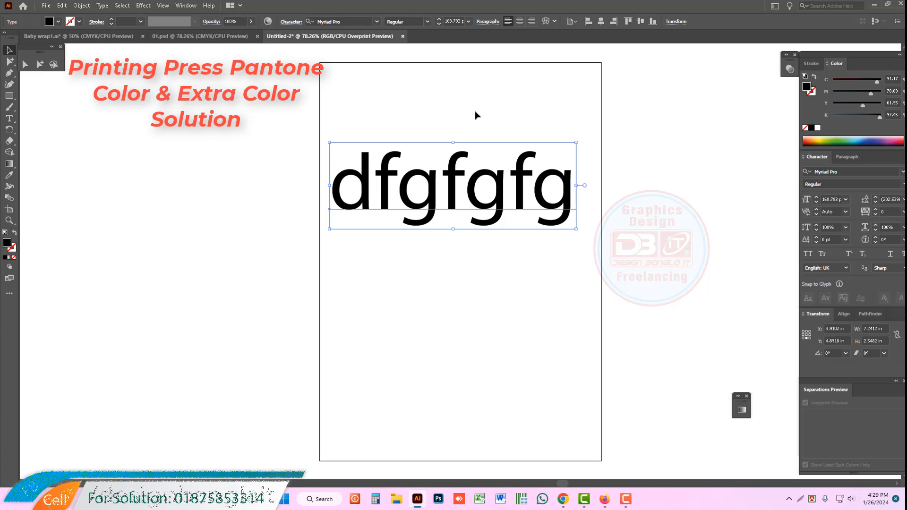
key("ctrl+w")
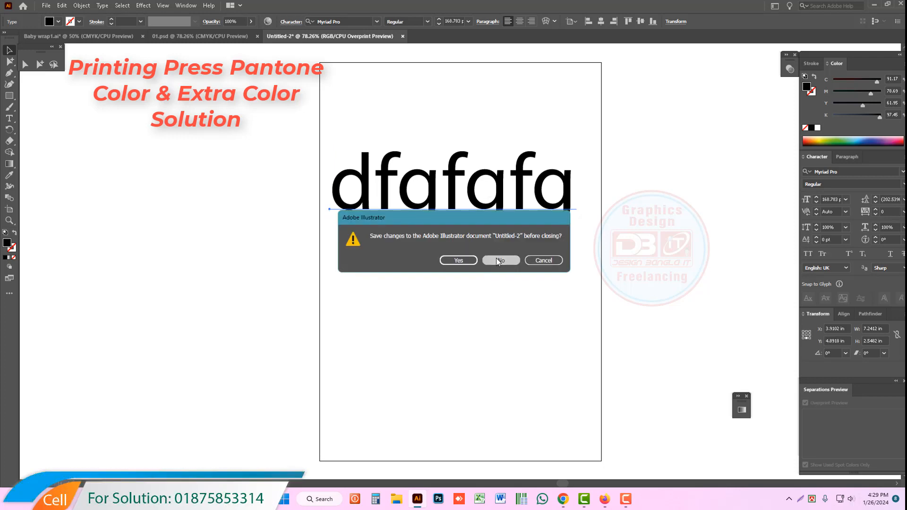
left_click(497, 259)
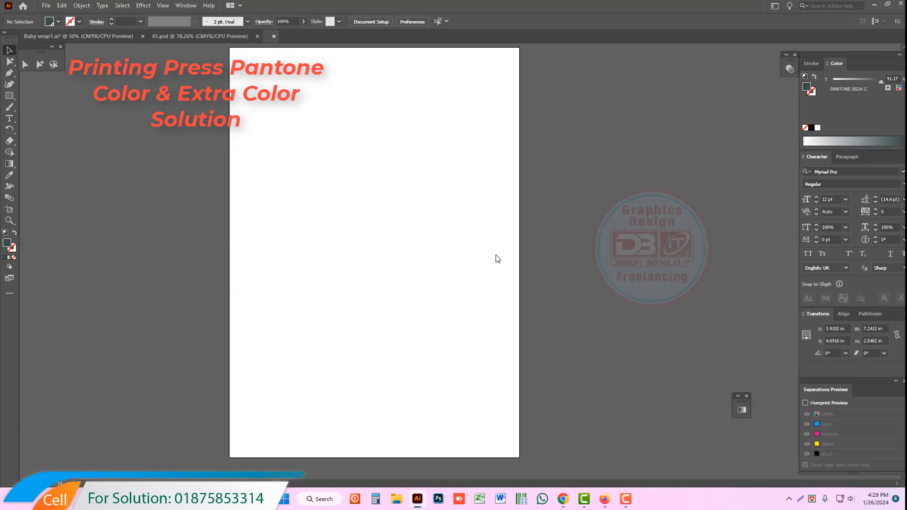
Choose CMYK Color as the blank Untitled-3 document's color mode, and close that document
left_click(46, 5)
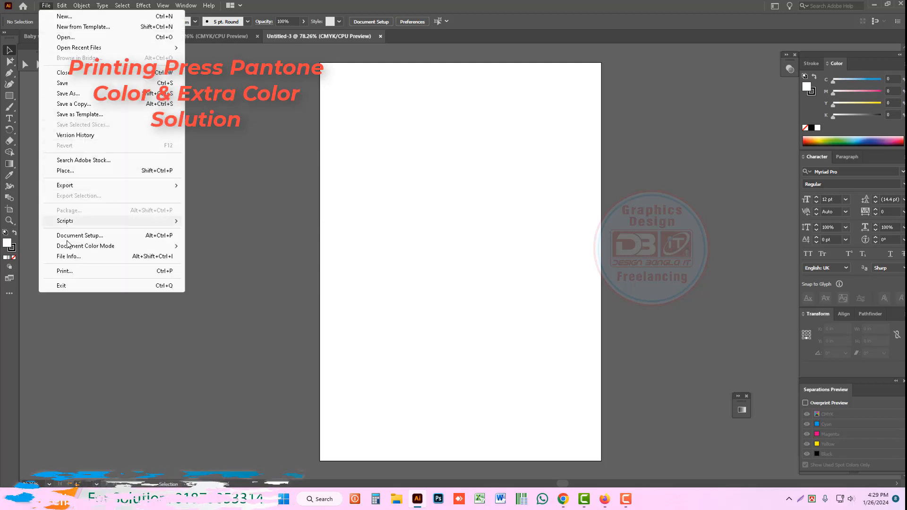
mouse_move(68, 246)
left_click(212, 246)
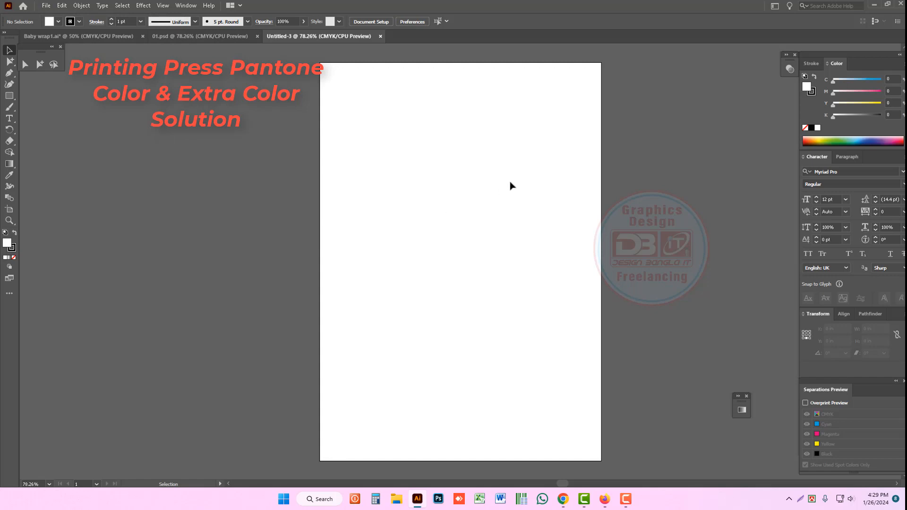
key("ctrl+shift+h")
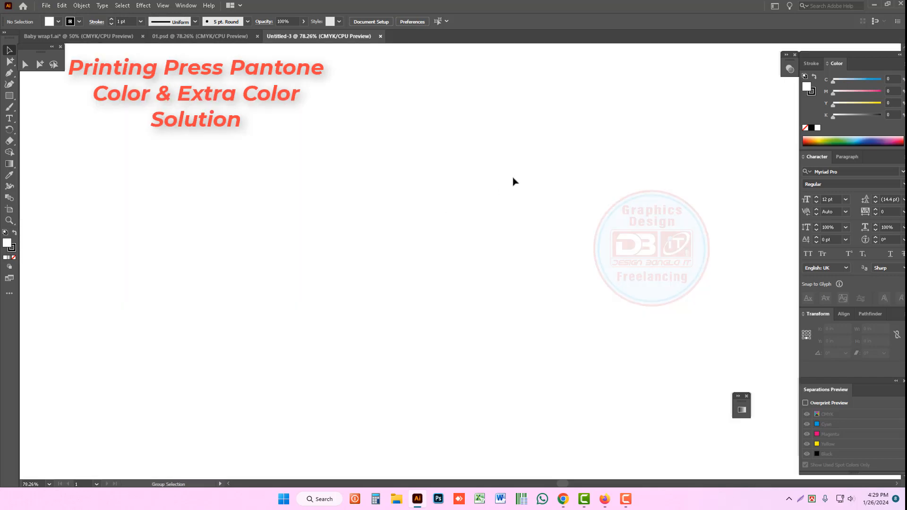
key("ctrl+w")
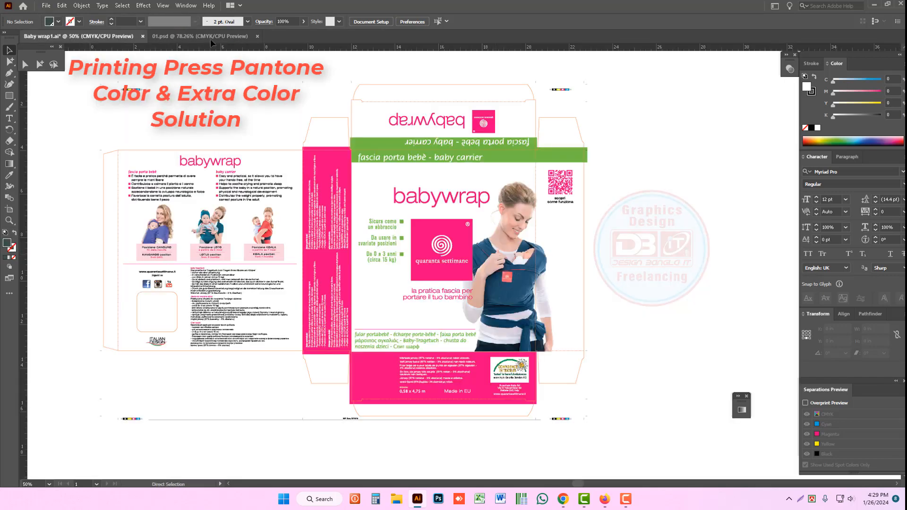
Close the 01.psd document and return to the Baby wrap1.ai box layout with empty space beside the artwork
left_click(211, 37)
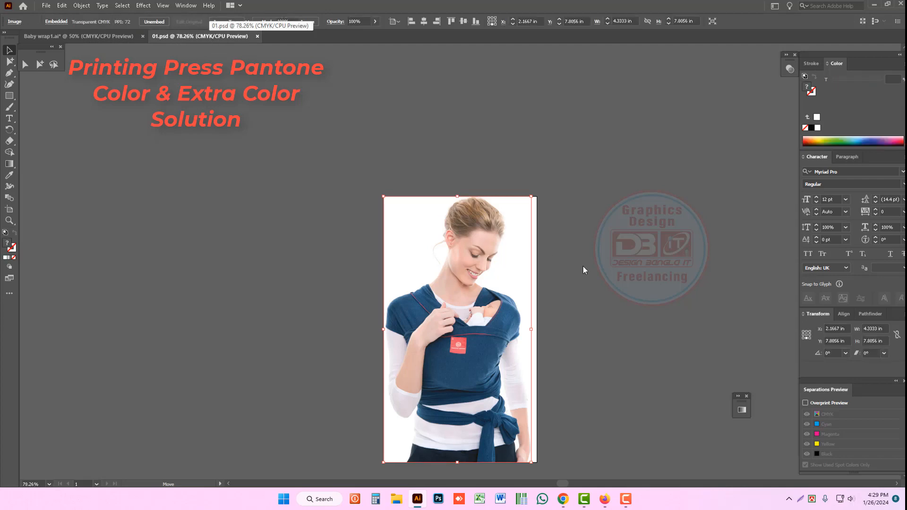
key("ctrl+w")
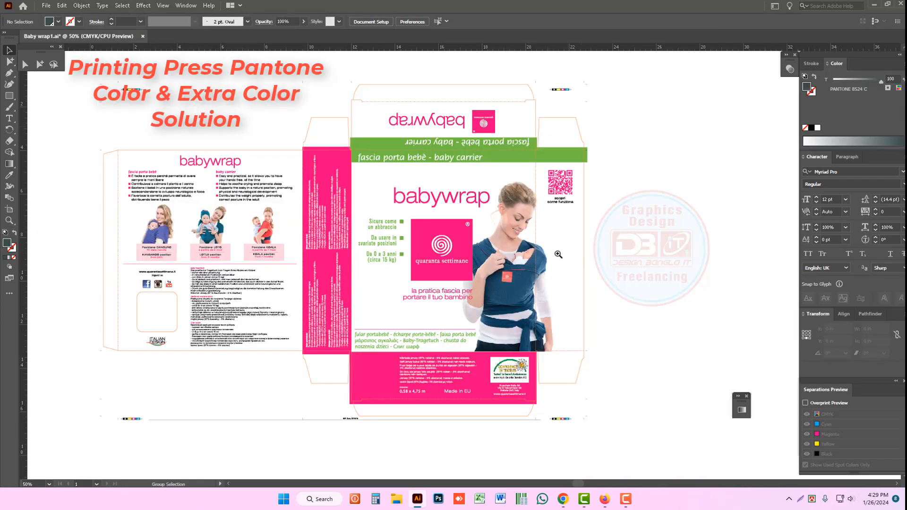
left_click_drag(629, 228, 448, 231)
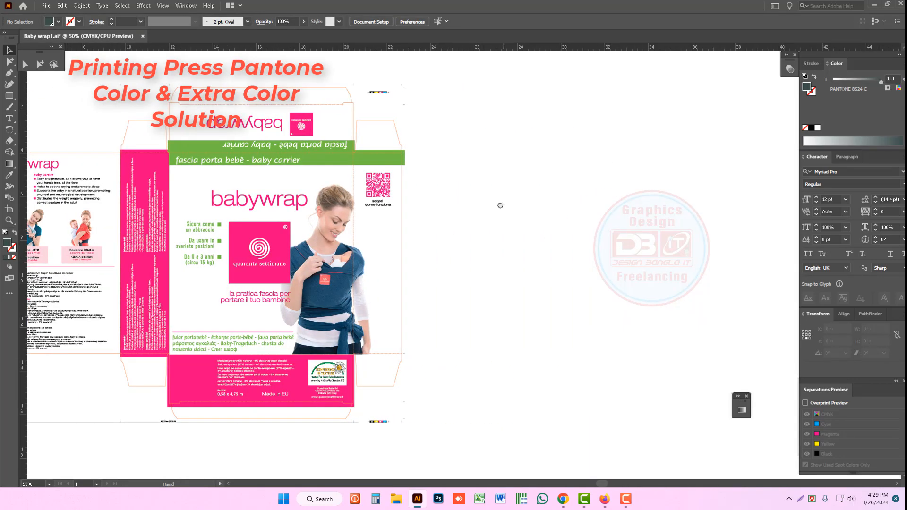
Copy the pink babywrap title from the box's front panel into the empty space beside the layout and select the copy
left_click_drag(500, 203, 449, 203)
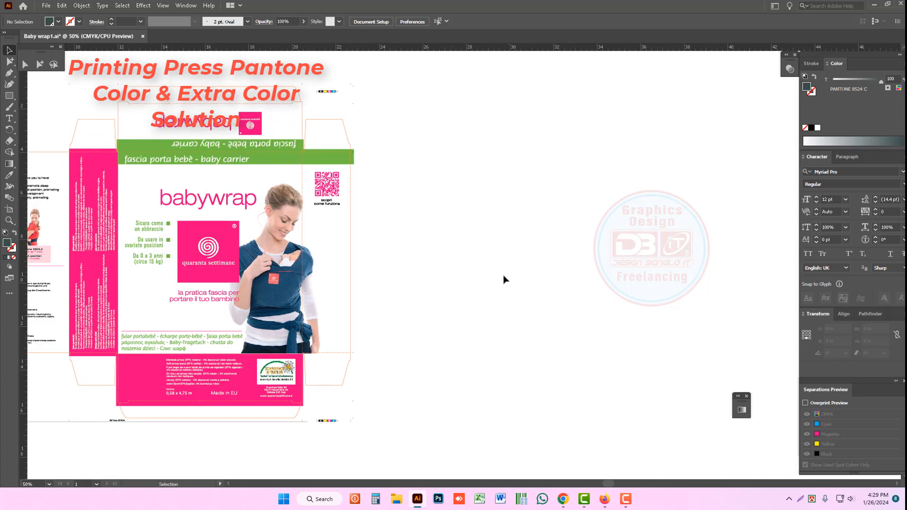
left_click(204, 206)
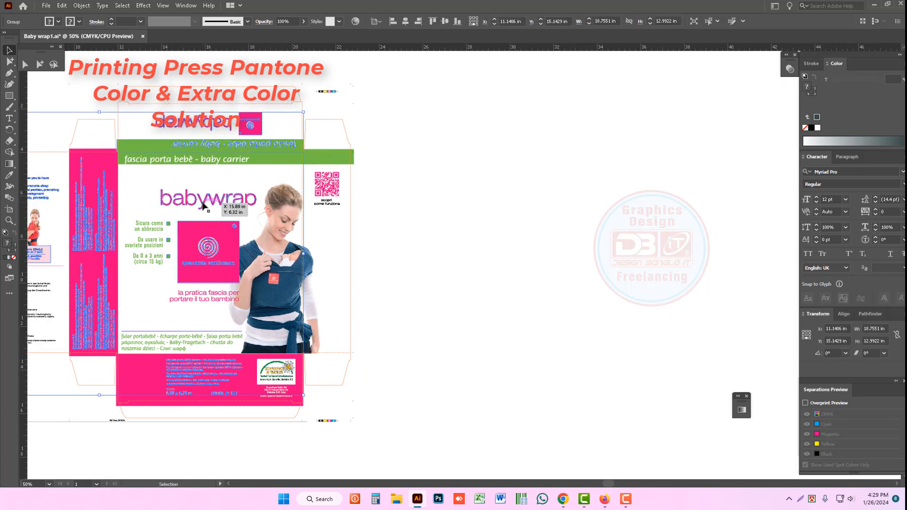
right_click(203, 206)
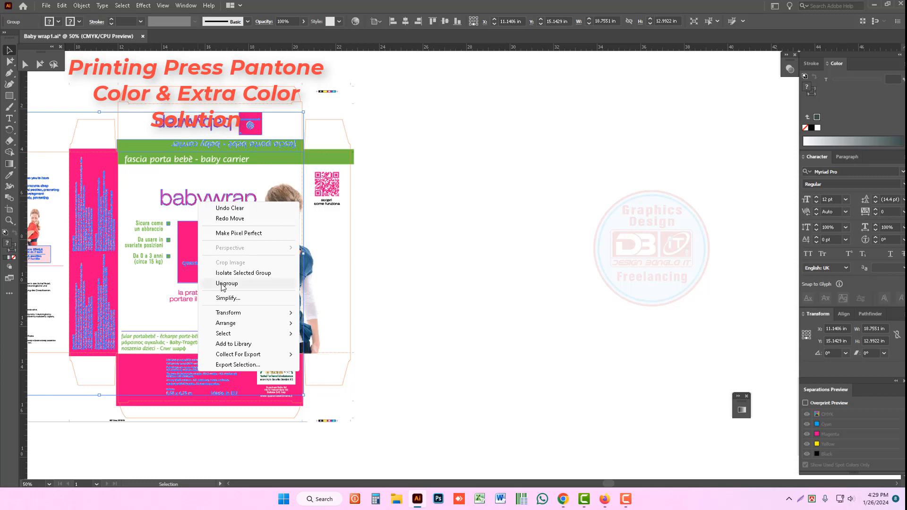
left_click(456, 226)
left_click(226, 203)
left_click_drag(220, 196, 487, 176)
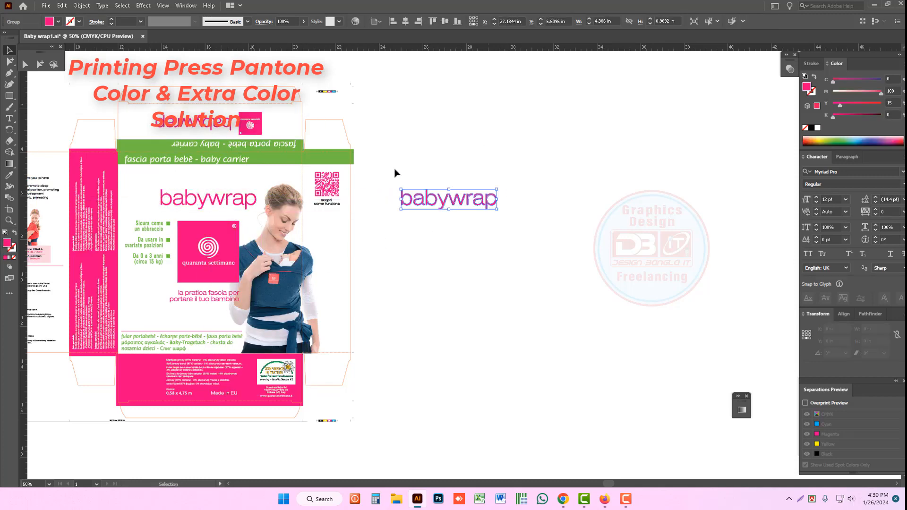
left_click_drag(393, 171, 581, 287)
key("ctrl+plus")
left_click_drag(491, 247, 461, 200)
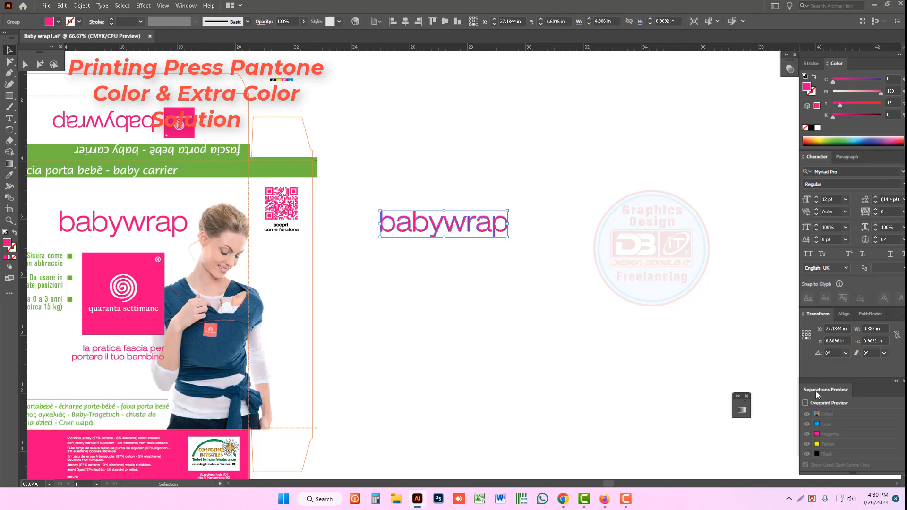
Turn on Overprint Preview and hide the Magenta separation to inspect the copied babywrap title up close
left_click(811, 405)
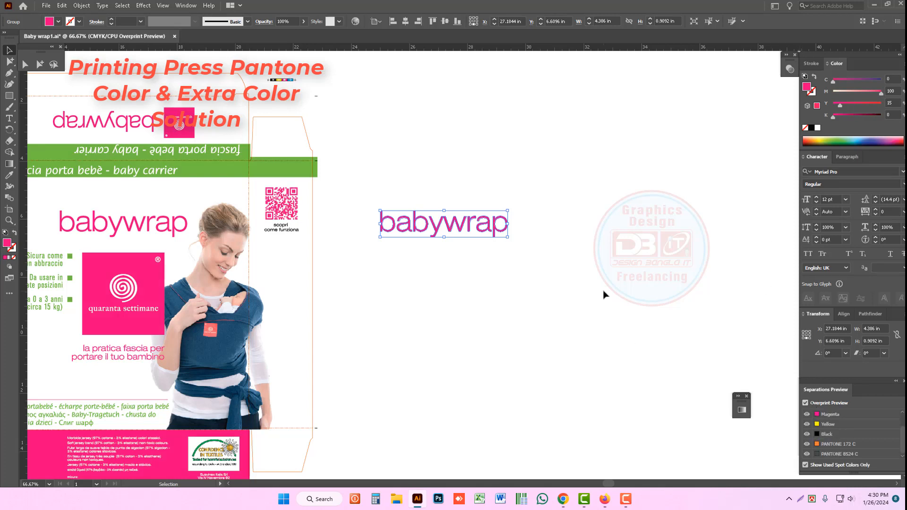
left_click(533, 263)
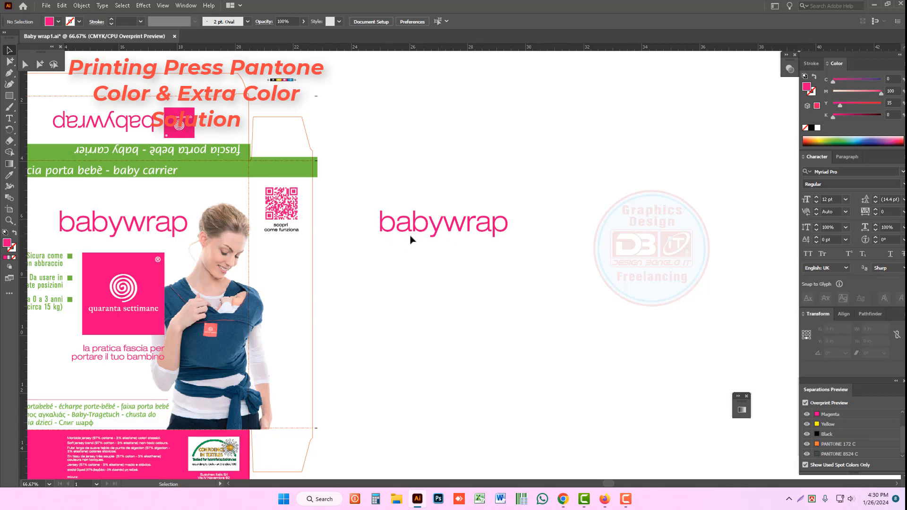
left_click(807, 415)
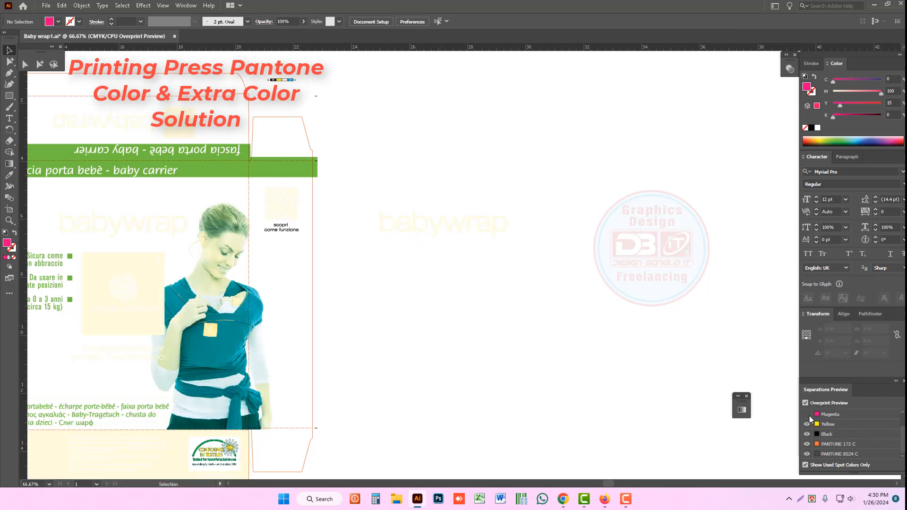
left_click_drag(352, 183, 573, 279)
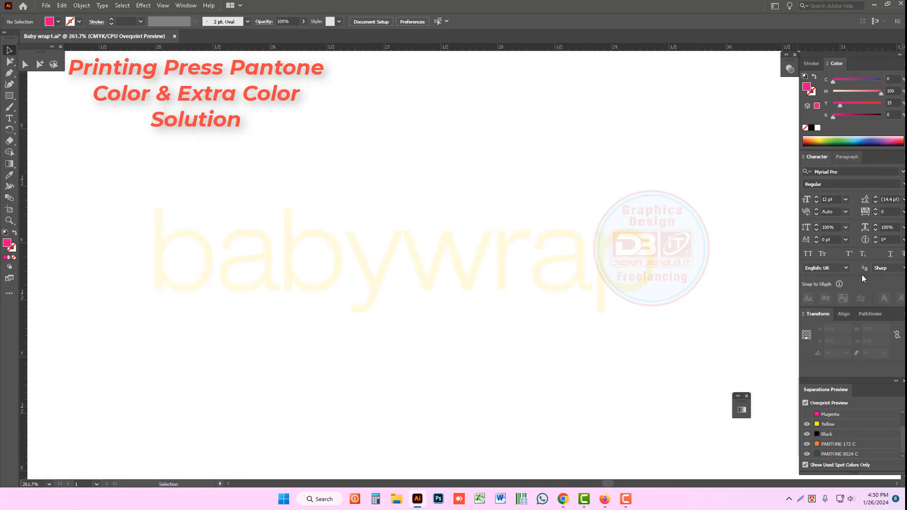
Check how the copied title is built by hiding the Yellow and Magenta separations in turn, and show both again
left_click(808, 416)
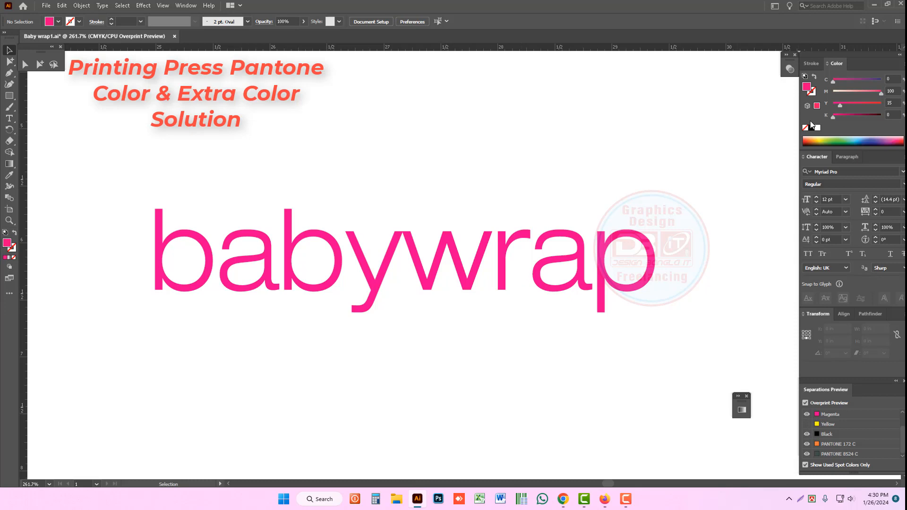
left_click(807, 424)
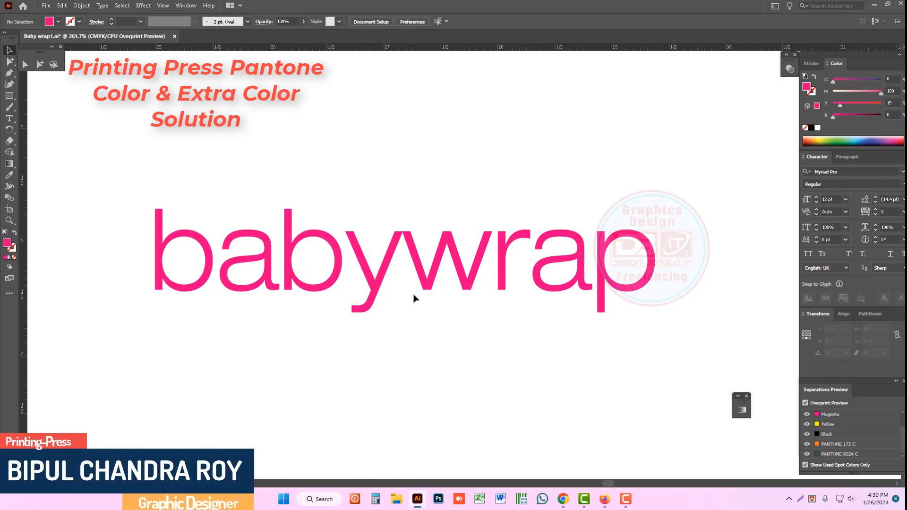
left_click(807, 415)
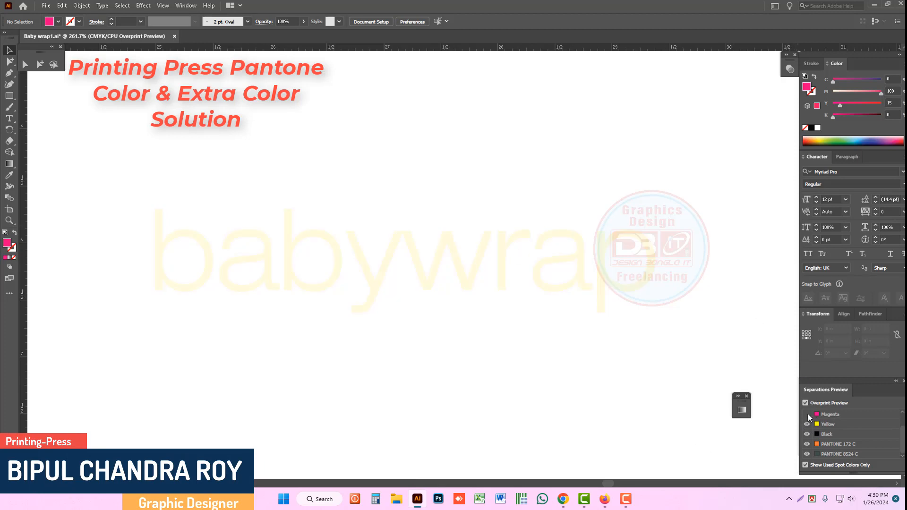
left_click(808, 415)
key("ctrl+minus")
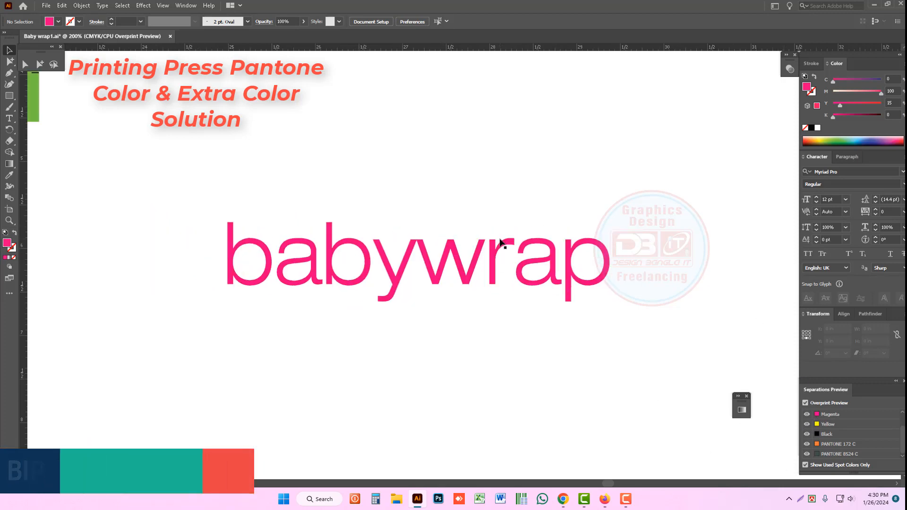
key("ctrl+minus")
Select the copied babywrap title, show the Swatches panel, and place the panel near the title
left_click_drag(319, 225, 593, 349)
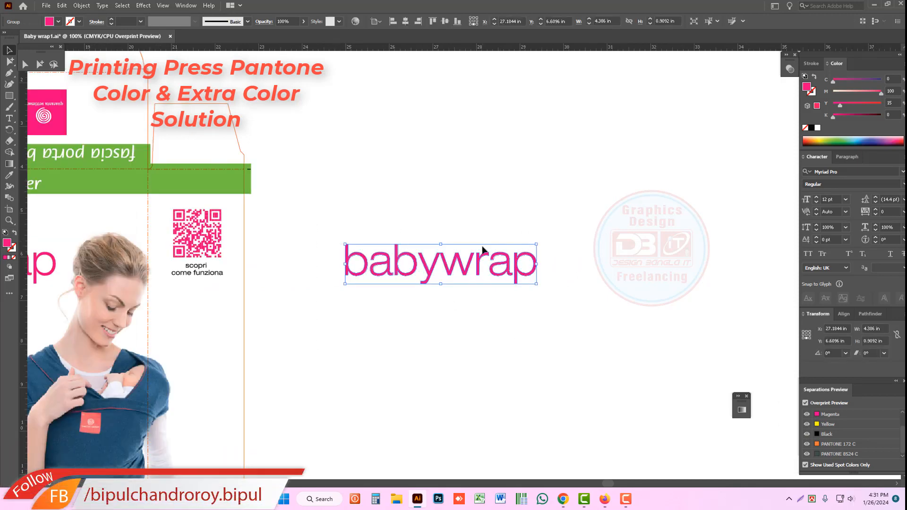
left_click_drag(325, 224, 586, 334)
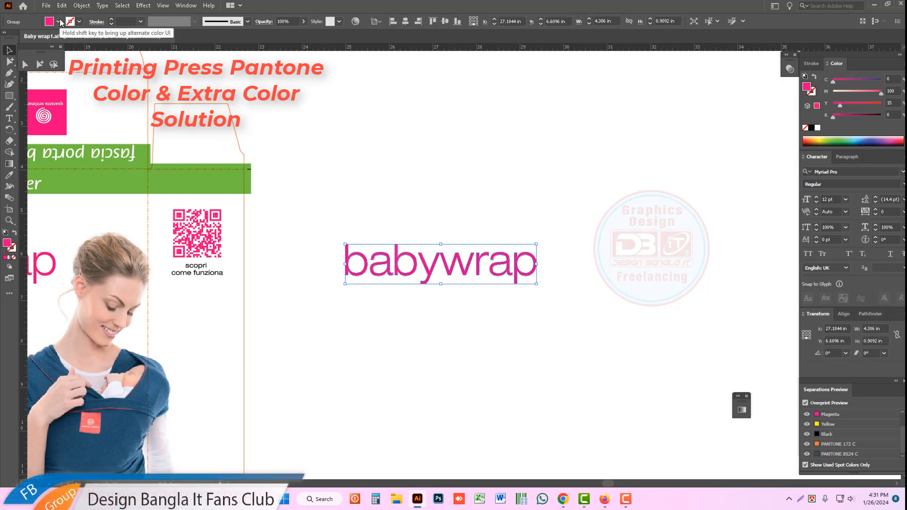
left_click_drag(313, 207, 578, 356)
left_click_drag(555, 203, 418, 321)
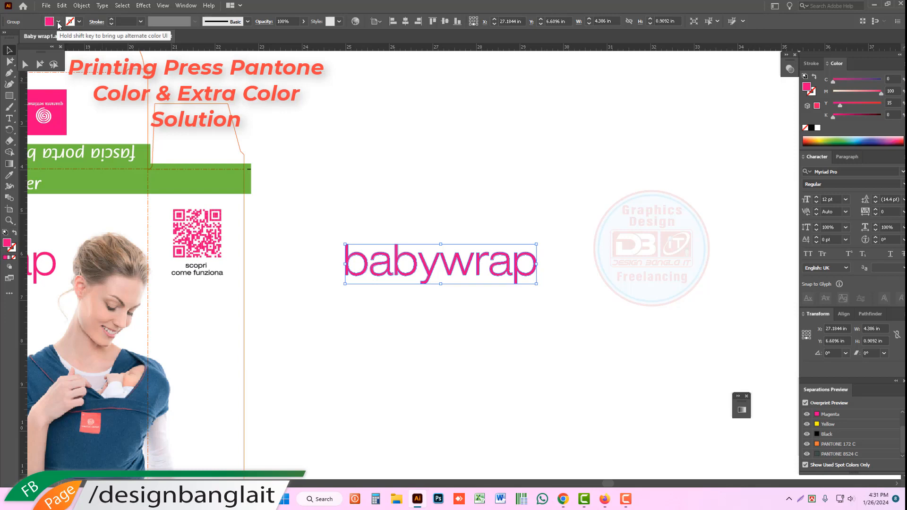
left_click(185, 5)
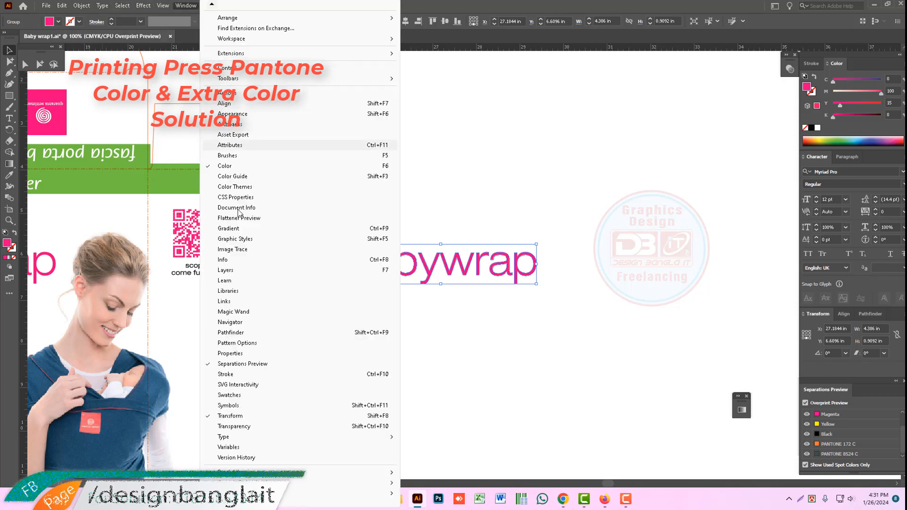
left_click(242, 400)
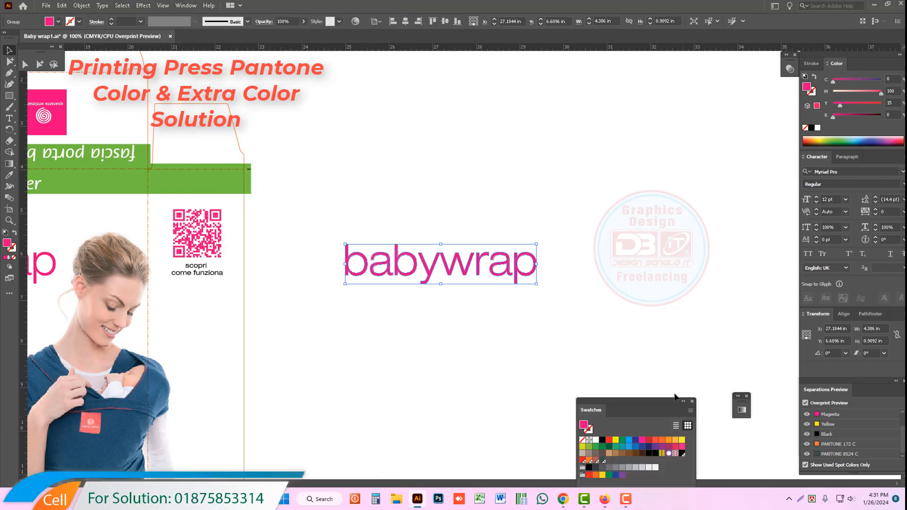
left_click(659, 398)
left_click_drag(651, 403, 667, 160)
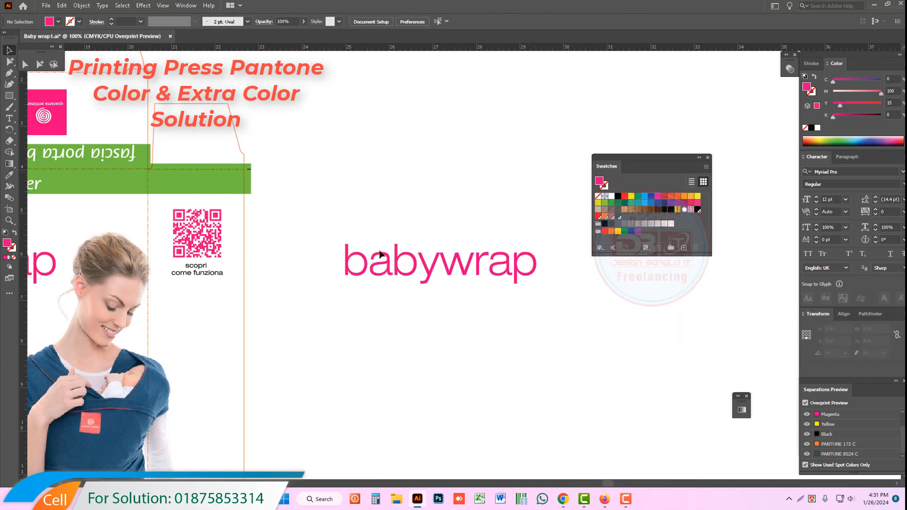
Save the copied title's fill, C=0 M=100 Y=15 K=0, as a new Spot Color swatch named "Extra-M"
left_click_drag(325, 226, 558, 340)
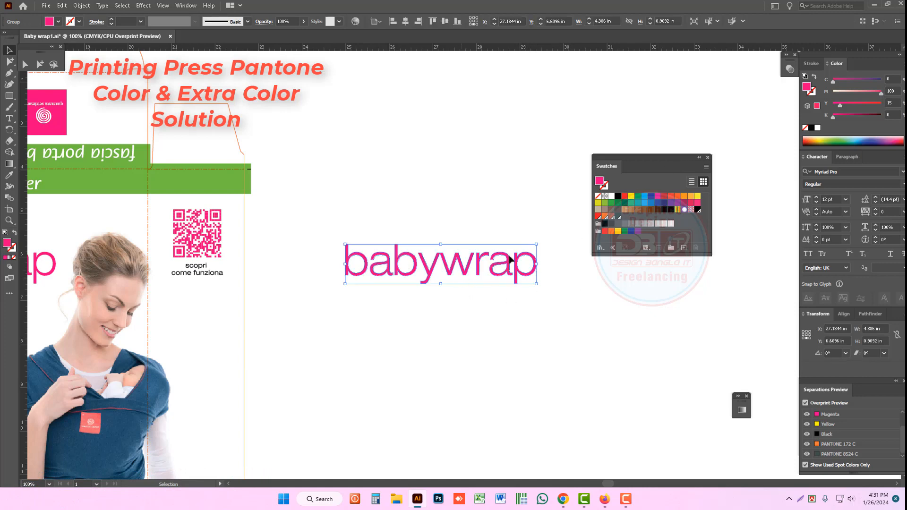
left_click(685, 249)
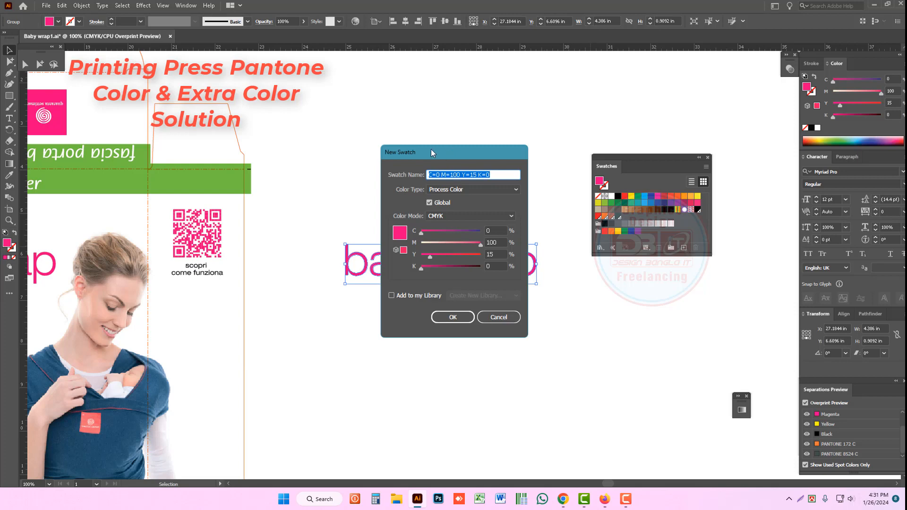
left_click_drag(431, 149, 251, 85)
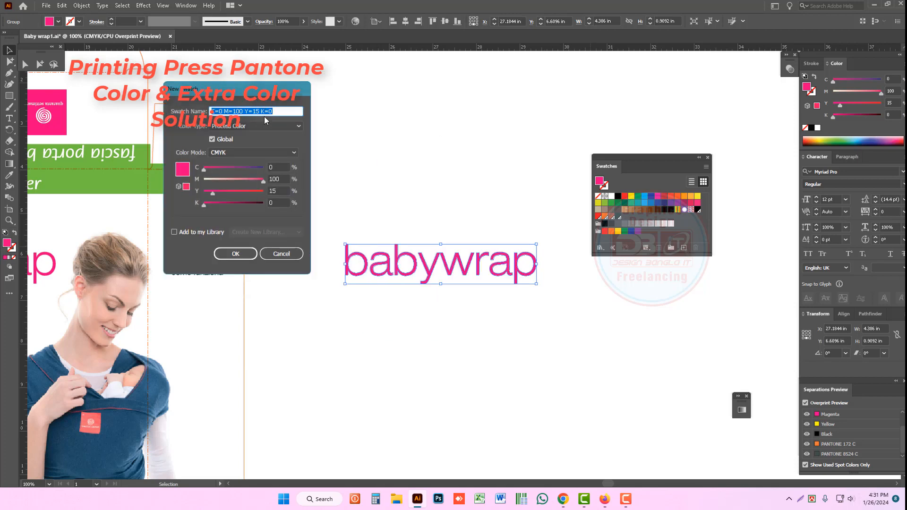
type("E")
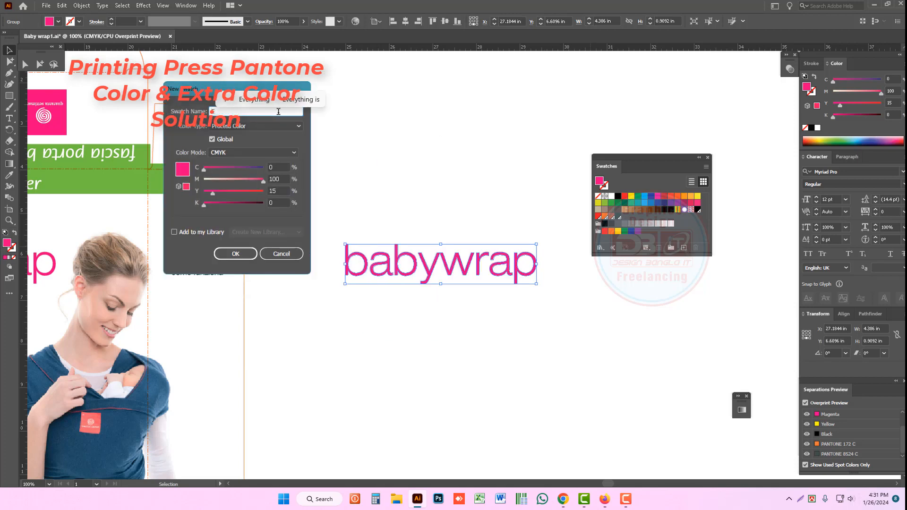
type("xtra-")
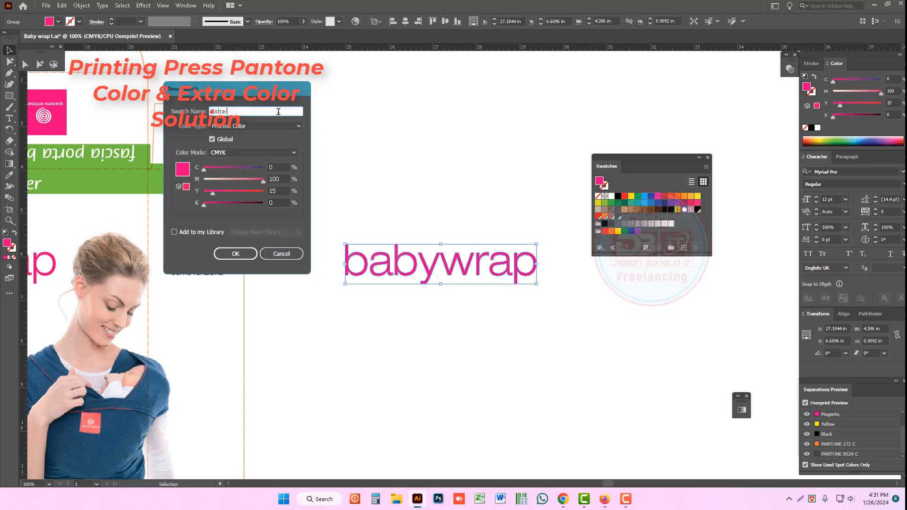
type("M")
left_click(263, 127)
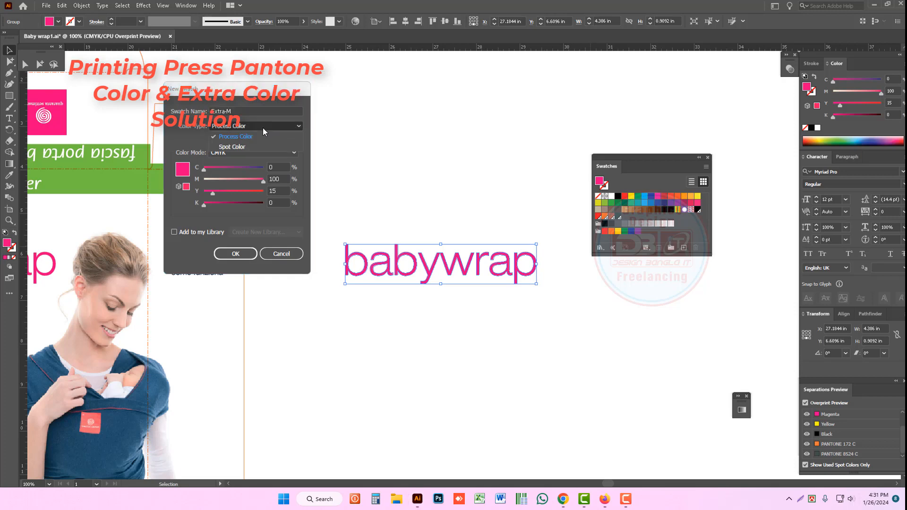
left_click(245, 144)
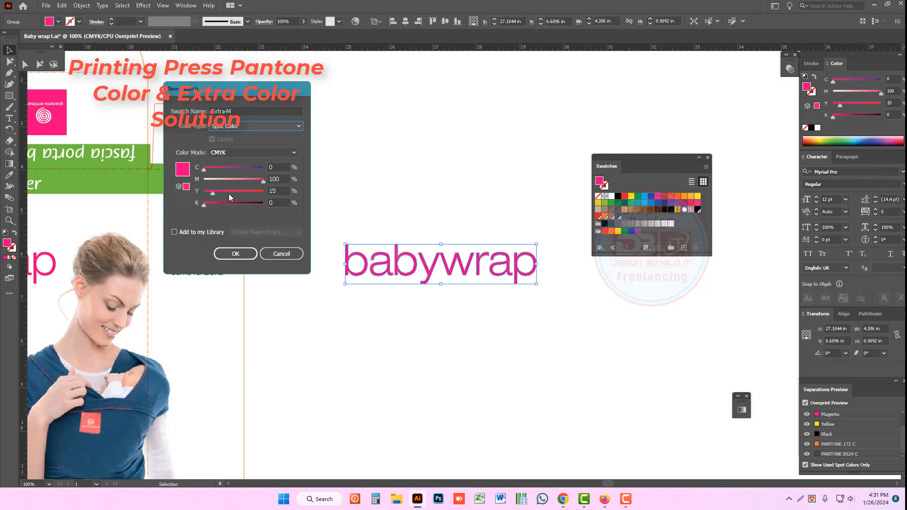
left_click(239, 255)
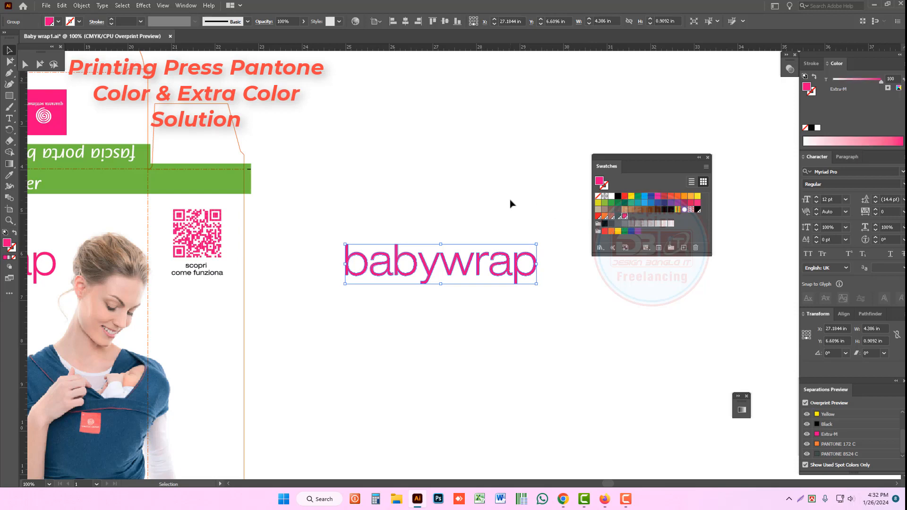
Toggle the Extra-M separation to check the copied title, and review the full list of separations
key("ctrl+shift+a")
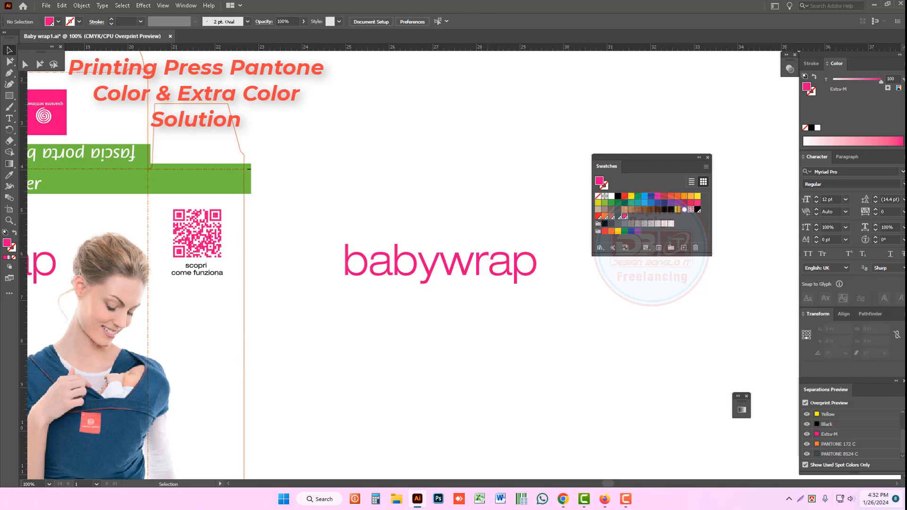
left_click(807, 434)
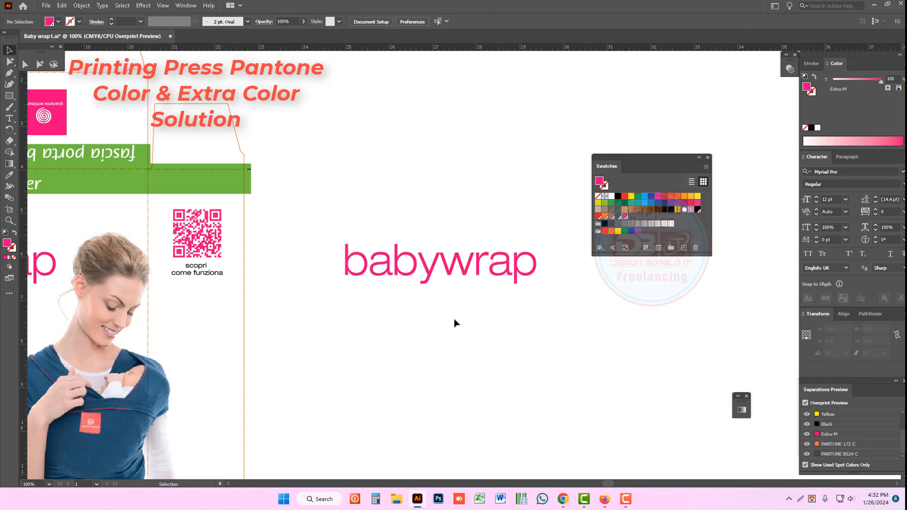
left_click(807, 434)
left_click(806, 434)
left_click_drag(553, 314, 334, 203)
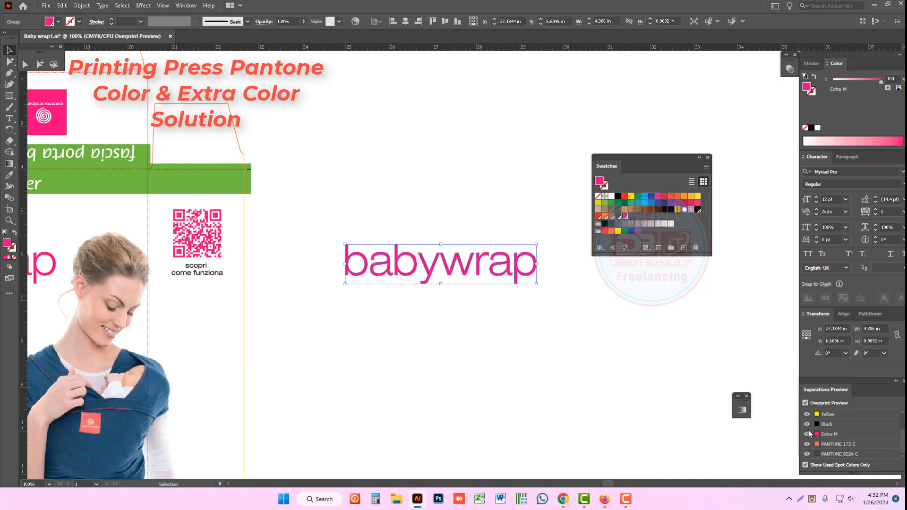
scroll(830, 420, "up", 2)
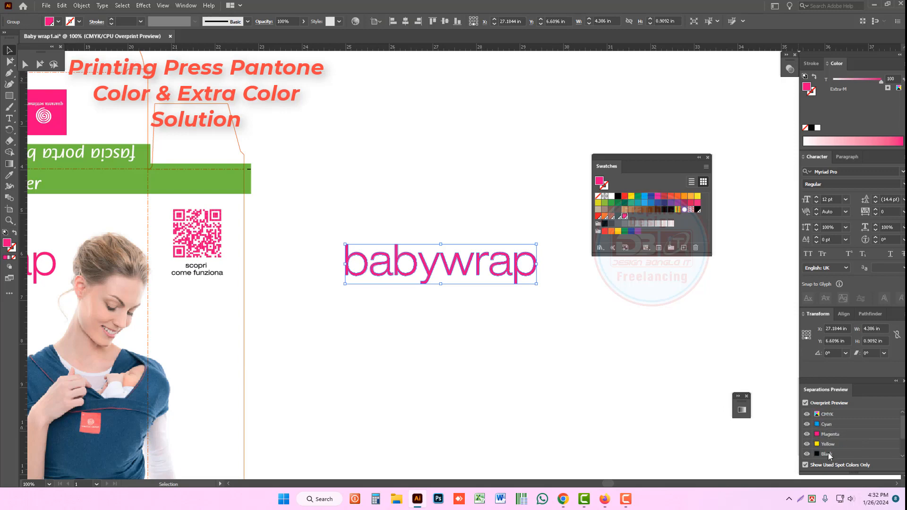
scroll(826, 443, "down", 3)
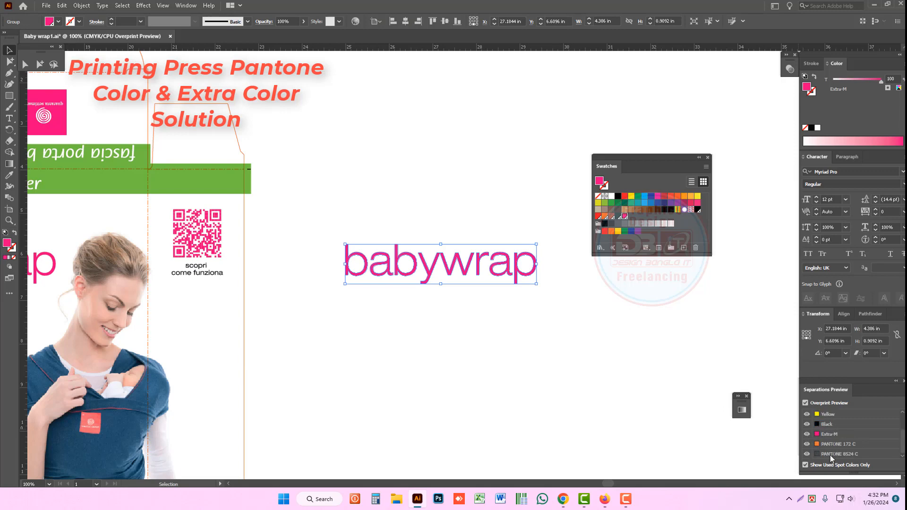
Bring the whole box layout into view and hide the PANTONE 172 C separation to see which parts use it
left_click(265, 296, "ctrl+alt")
left_click(266, 296, "ctrl+alt")
left_click_drag(437, 122, 383, 101)
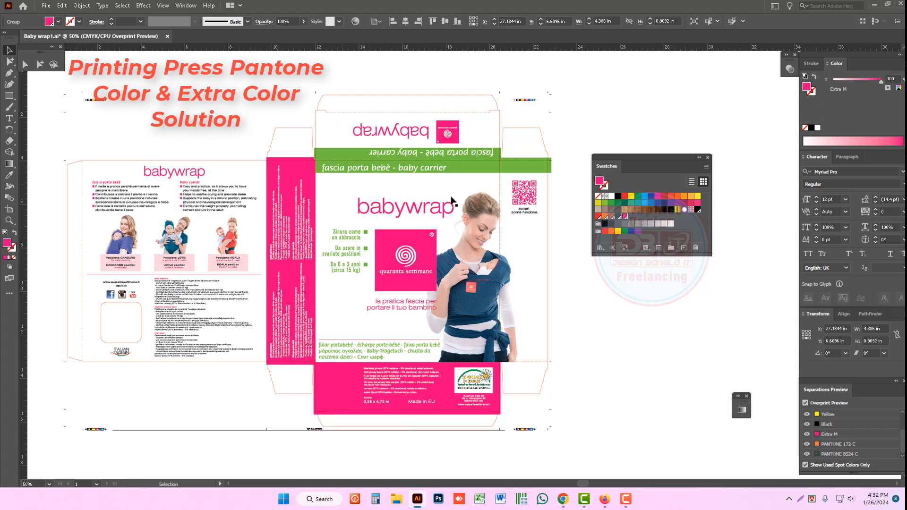
left_click(807, 445)
left_click(807, 445)
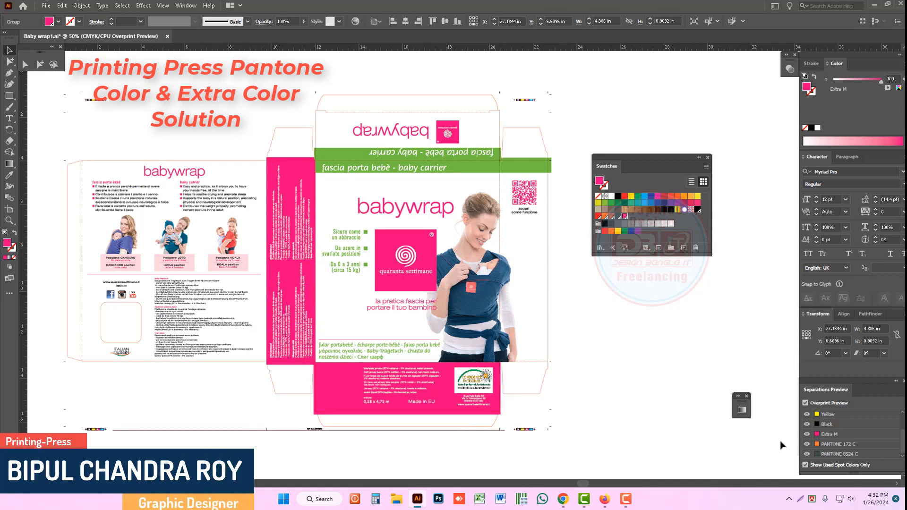
left_click(807, 444)
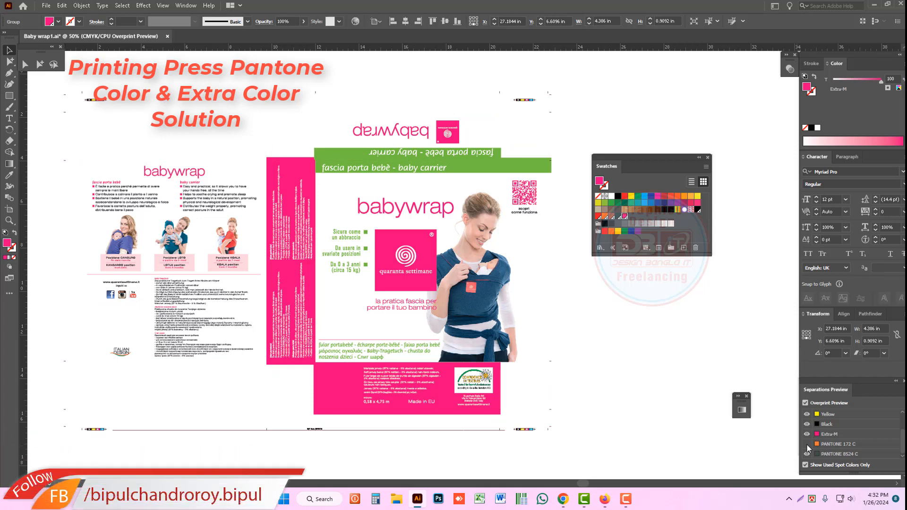
Restore the PANTONE 172 C separation, deselect the copied title, and check the Extra-M separation
left_click(807, 444)
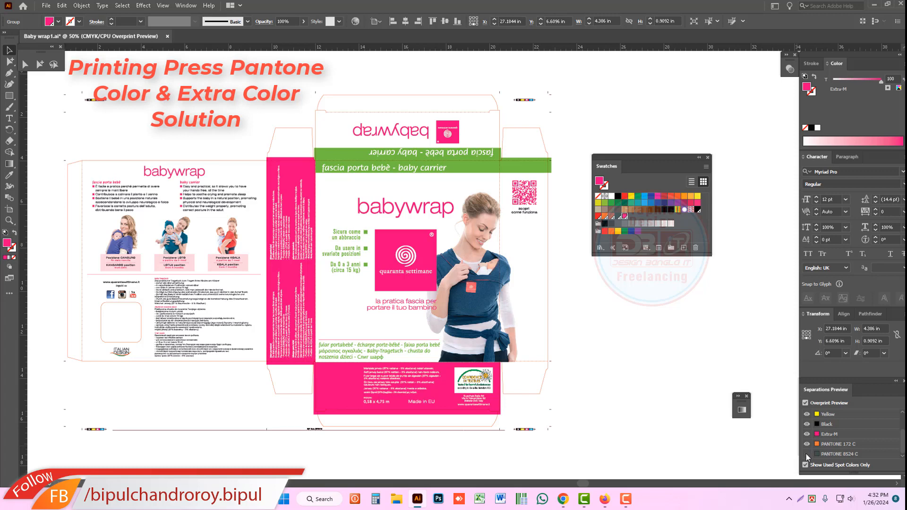
left_click(679, 335)
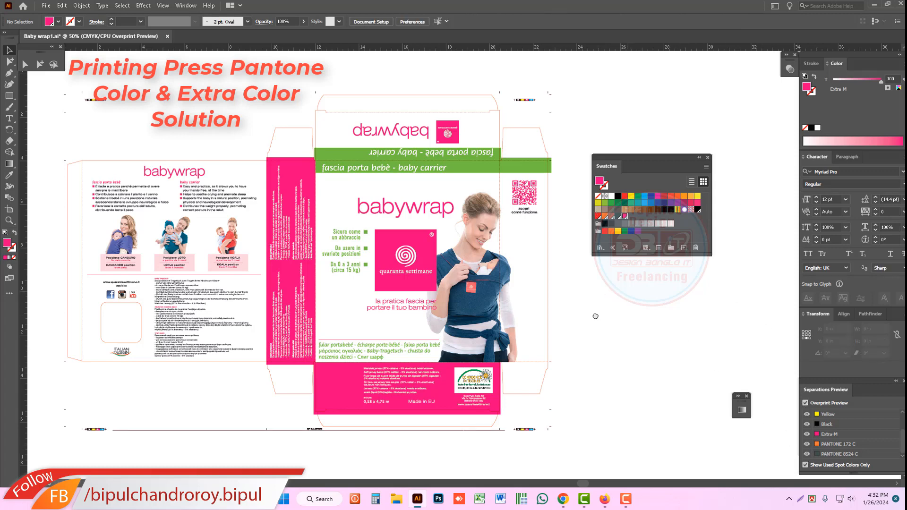
left_click_drag(596, 316, 448, 308)
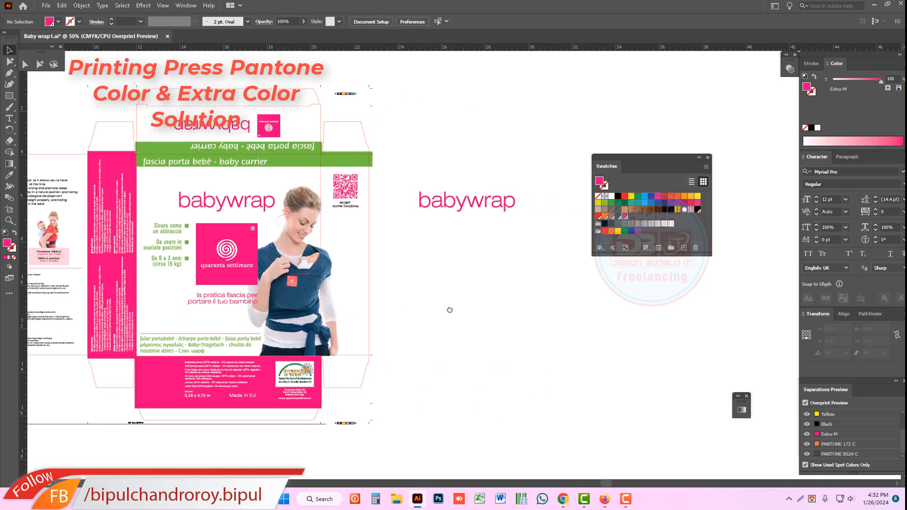
left_click(807, 434)
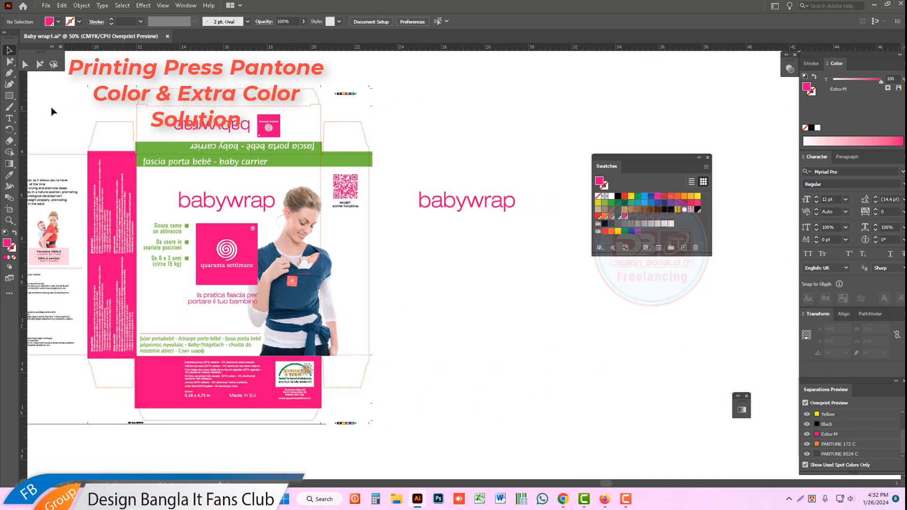
Draw a rectangle about 7.72 × 4.19 in, fill it with the box band's green, and place it just below the copied title
left_click(9, 96)
left_click_drag(418, 270, 586, 361)
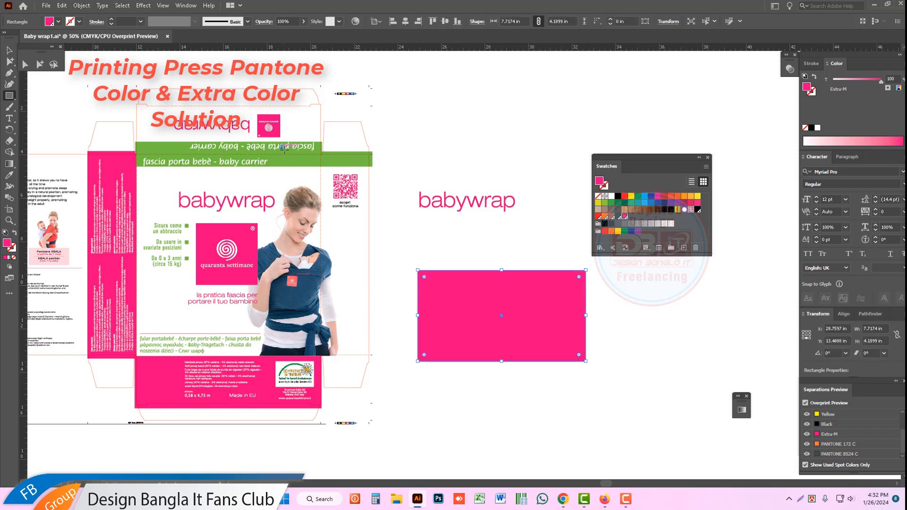
left_click(9, 176)
left_click(300, 160)
key("v")
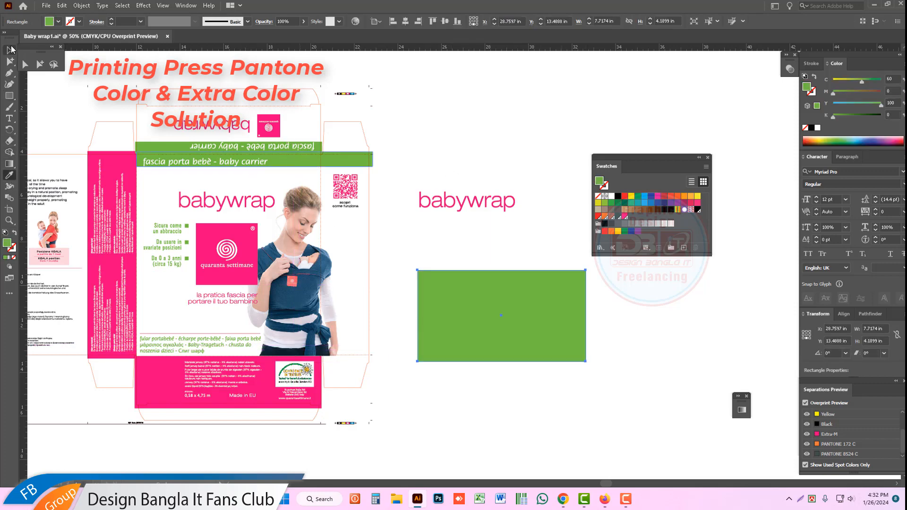
left_click(570, 256)
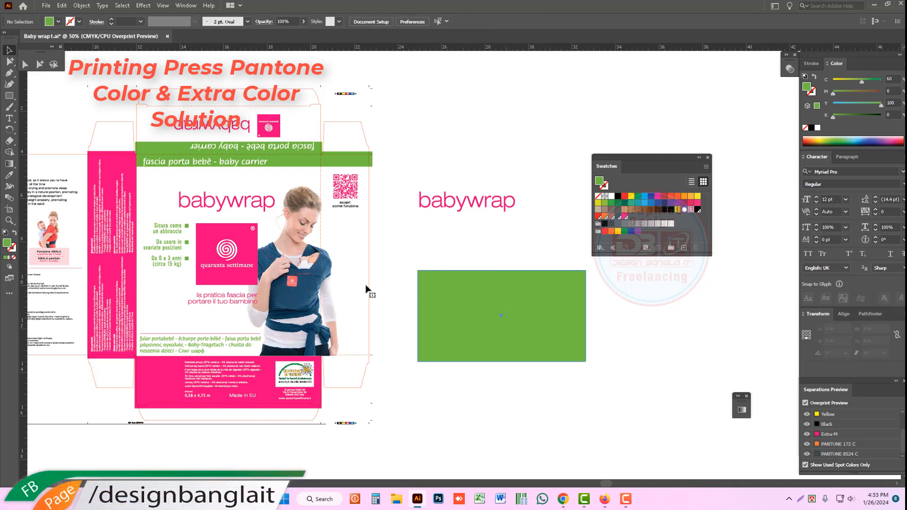
left_click_drag(494, 320, 455, 271)
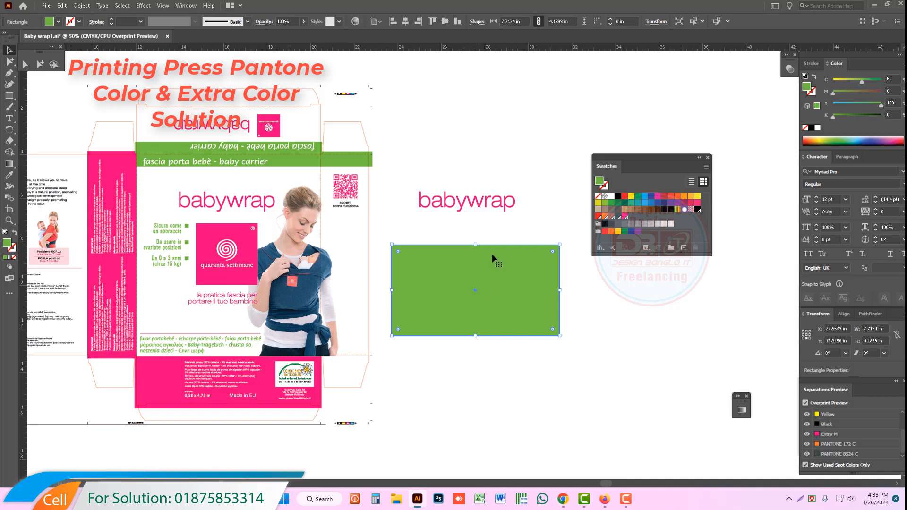
Save the rectangle's fill, C=60 M=0 Y=100 K=0, as a new Spot Color swatch named "Extra-G"
left_click(683, 248)
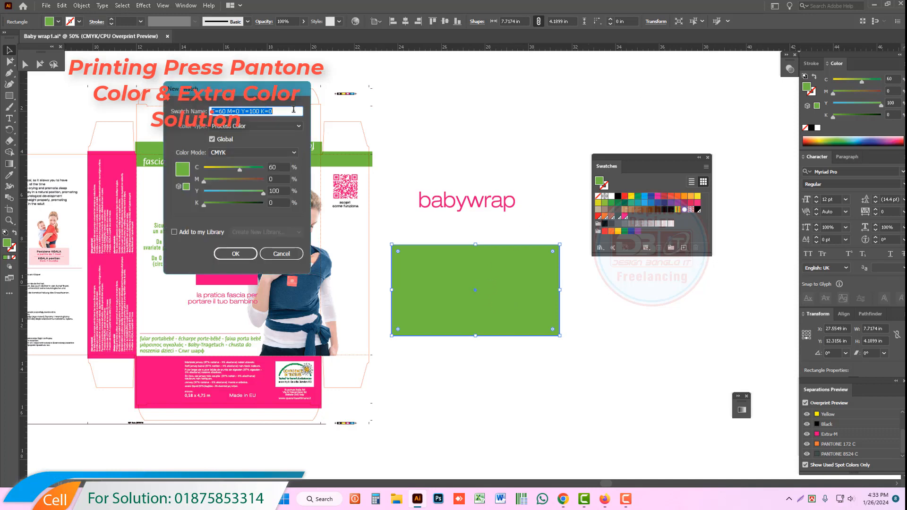
type("Ex")
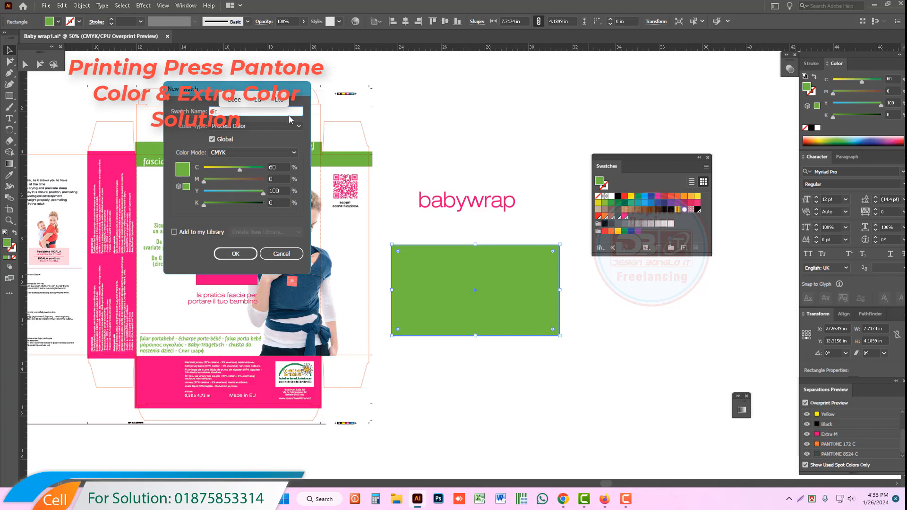
type("tra-G")
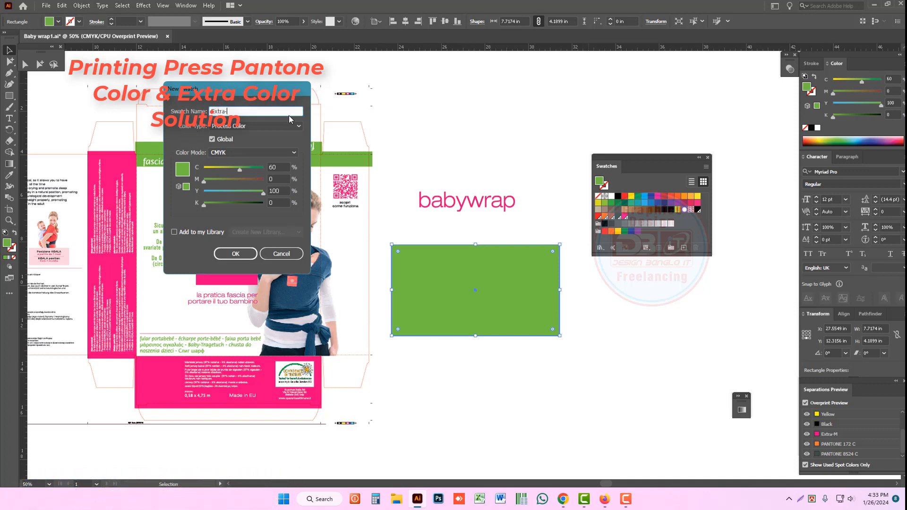
left_click(249, 126)
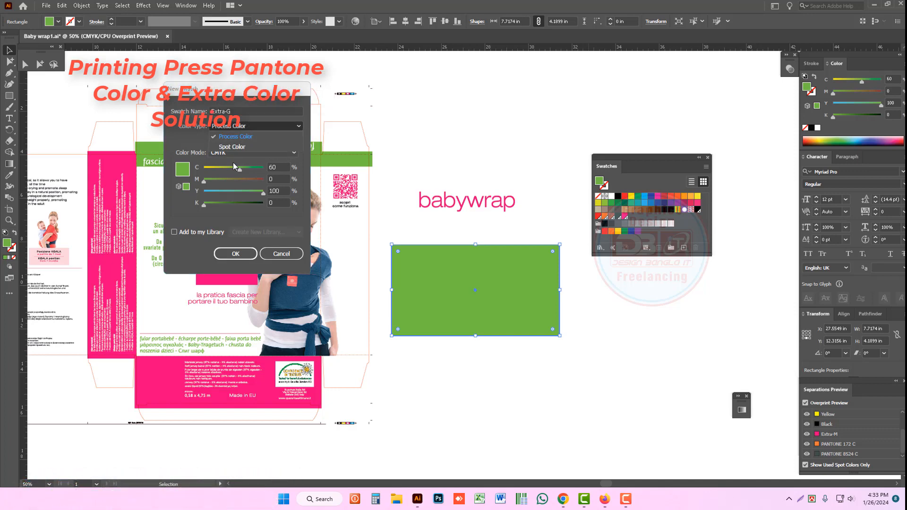
left_click(232, 148)
left_click(244, 253)
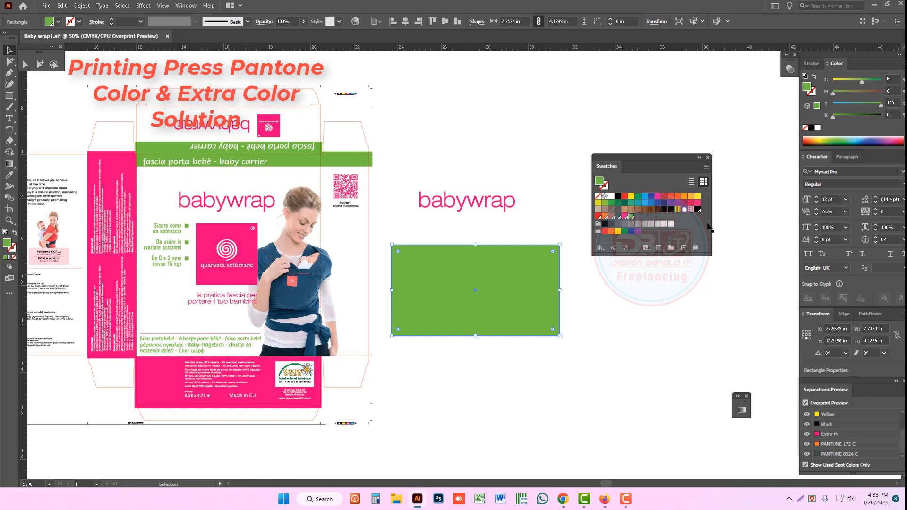
Deselect the rectangle and toggle the Extra-G separation to check which artwork uses it
left_click(648, 318)
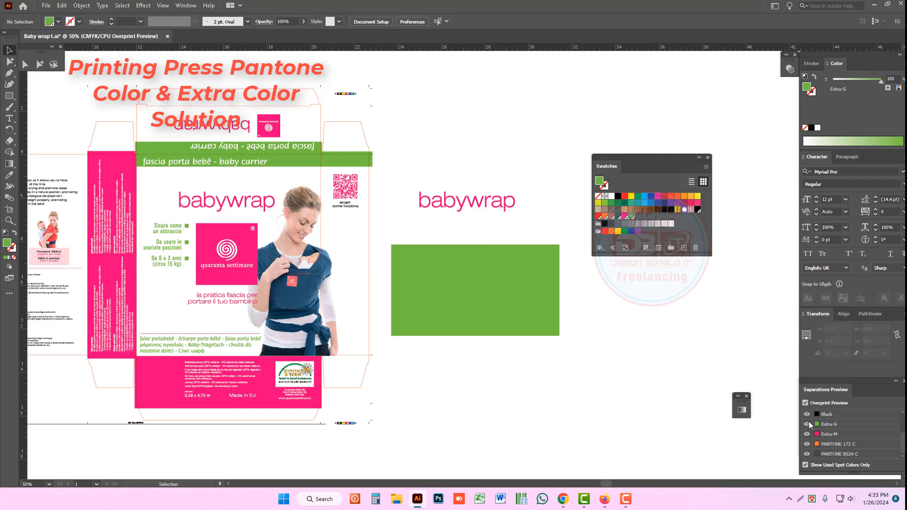
left_click(807, 425)
left_click(807, 425)
left_click(808, 425)
left_click(807, 425)
Select all artwork sharing the box band's green fill color and apply the sample rectangle's Extra-G color to it
left_click(40, 64)
left_click(289, 164)
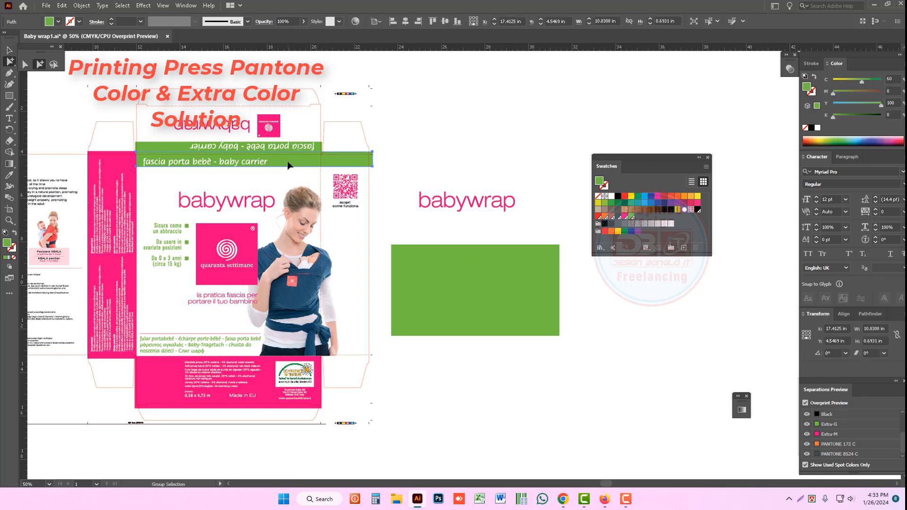
left_click(122, 6)
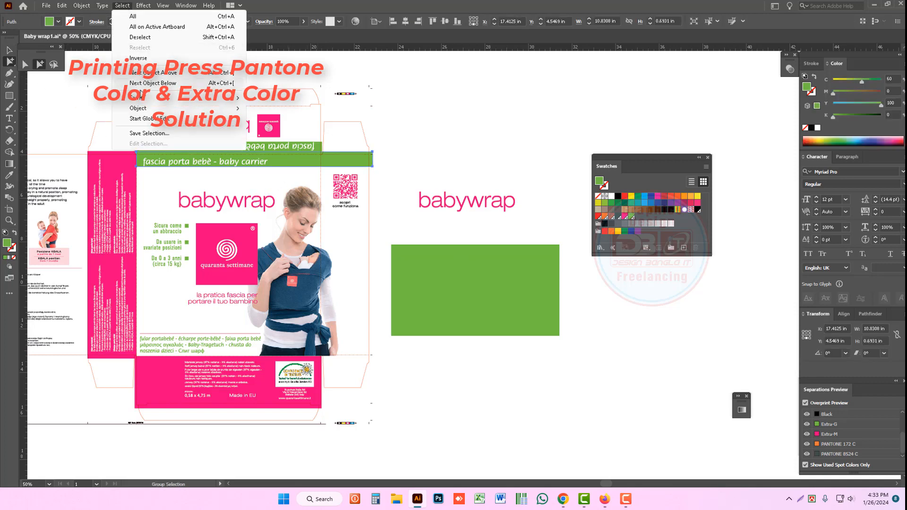
mouse_move(156, 97)
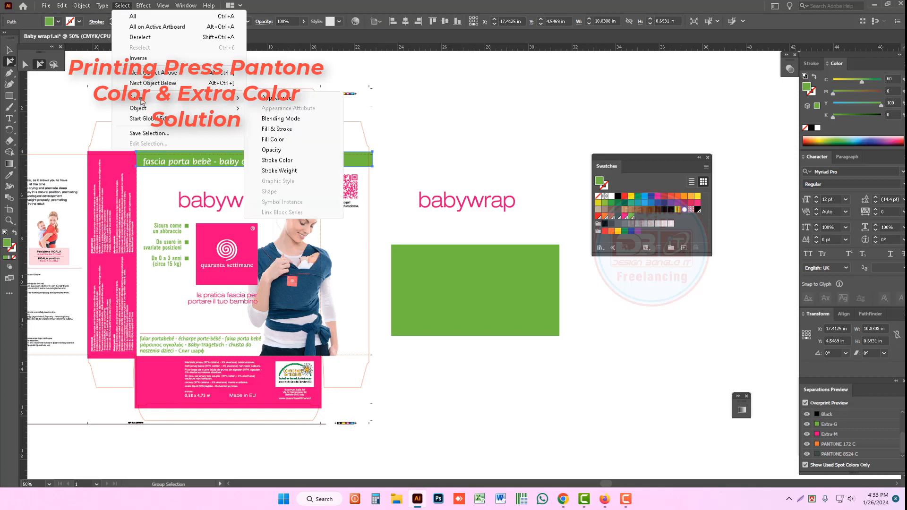
left_click(278, 139)
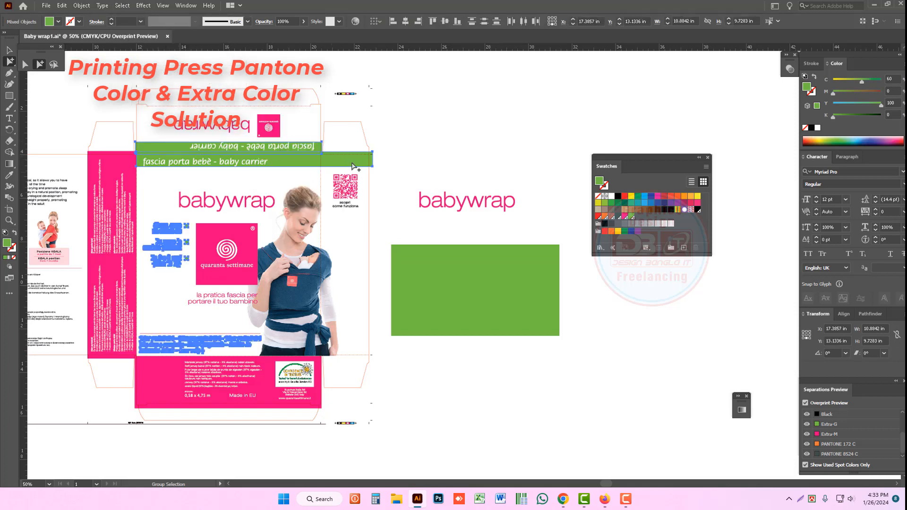
left_click(9, 175)
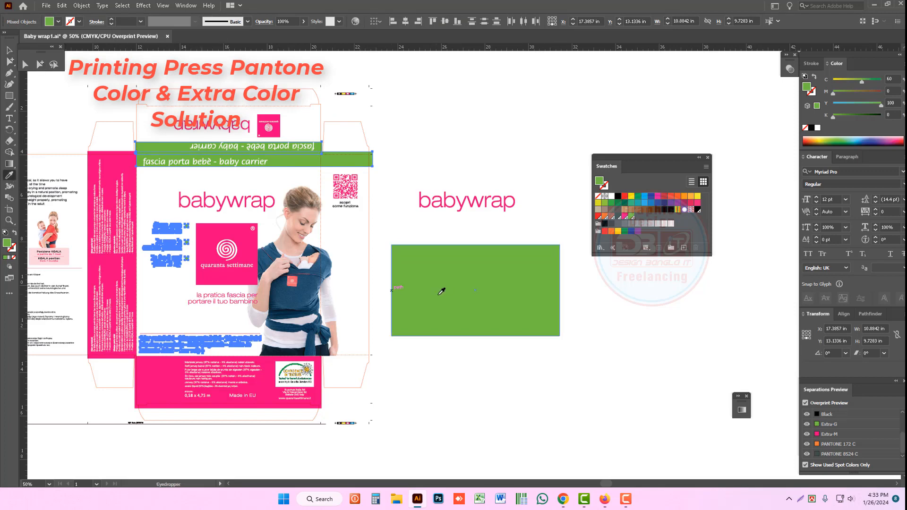
left_click(446, 288)
left_click(46, 67)
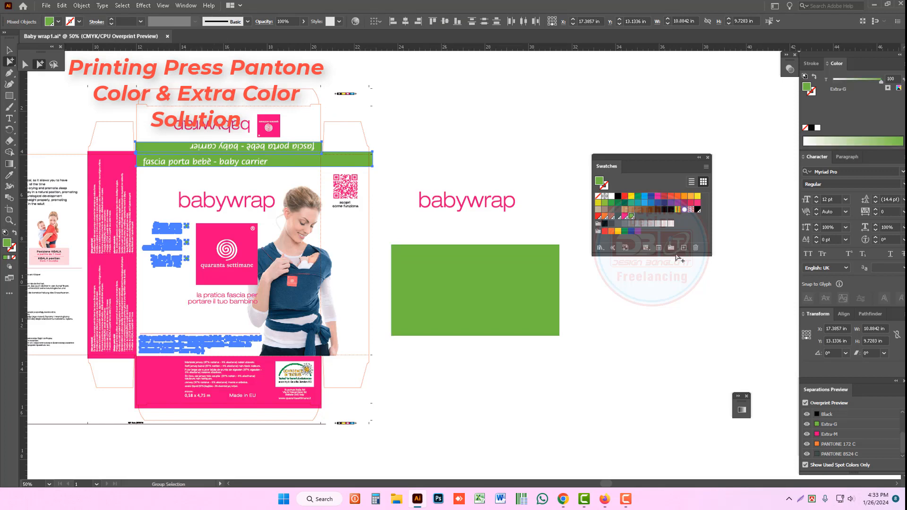
left_click(689, 316)
Toggle the Extra-G separation while viewing the whole box layout to check its green bands and text
left_click(807, 425)
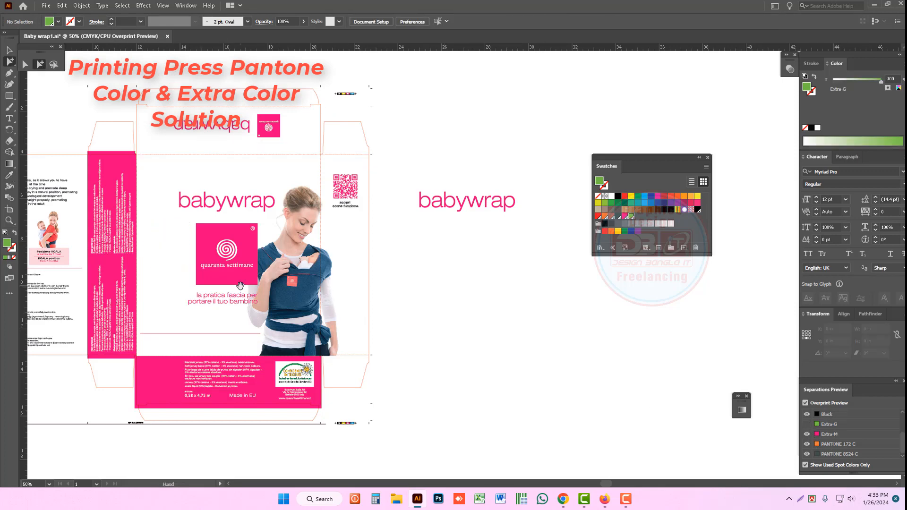
scroll(264, 289, "left", 5)
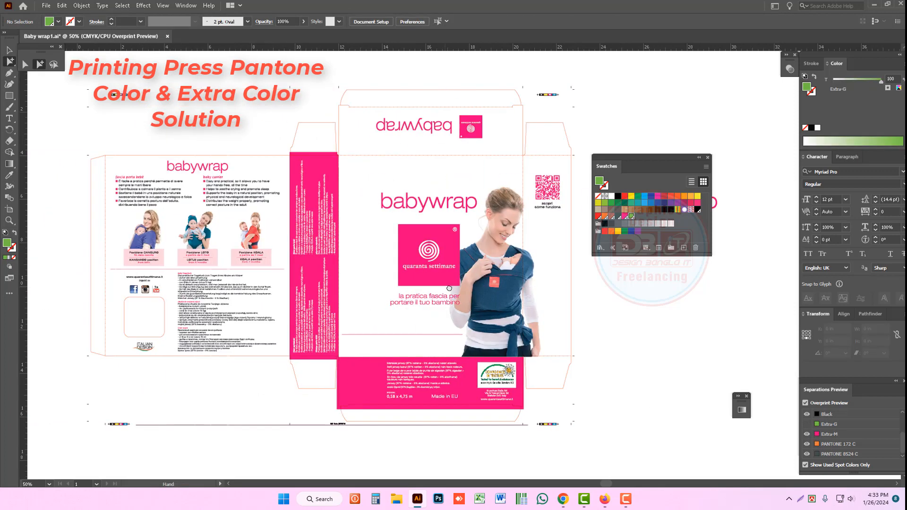
left_click(808, 424)
left_click(808, 424)
left_click(808, 424)
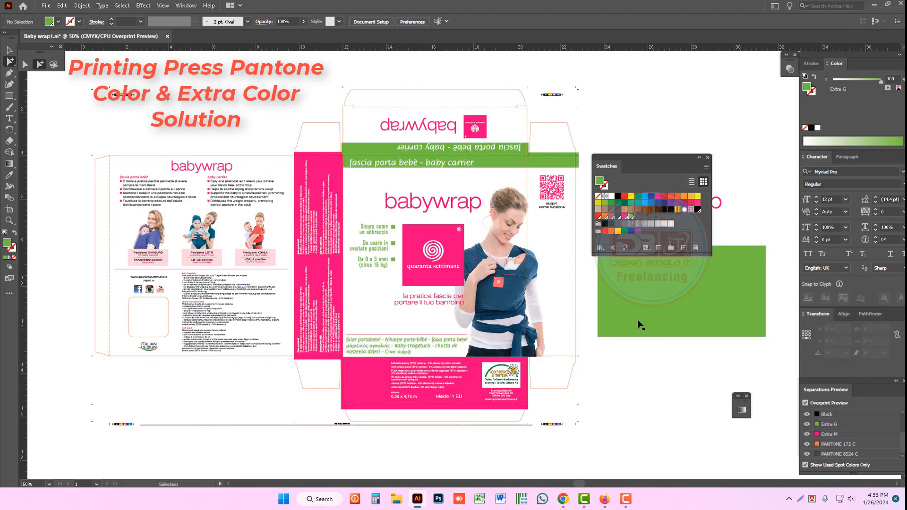
Select all artwork sharing the small logo square's magenta fill color and apply the copied title's Extra-M color to it
left_click_drag(491, 292, 490, 291)
scroll(482, 274, "right", 5)
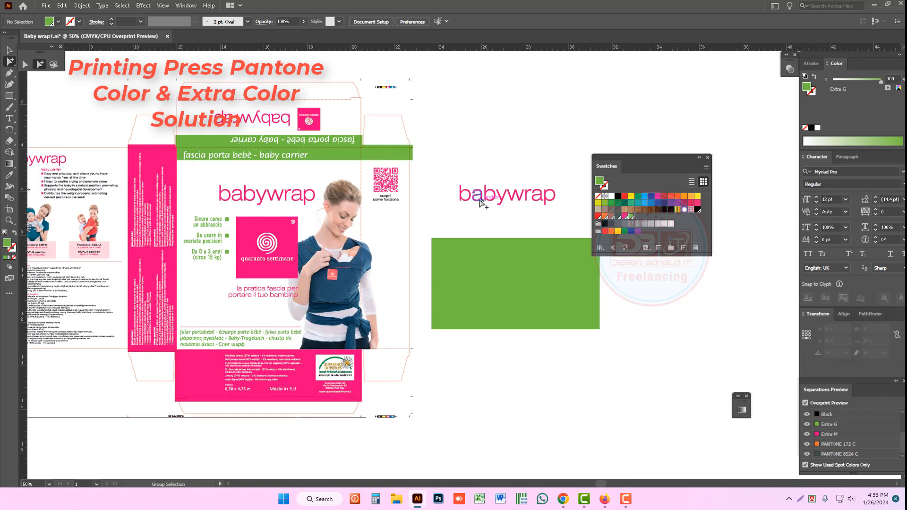
left_click(315, 124)
left_click(122, 5)
mouse_move(137, 97)
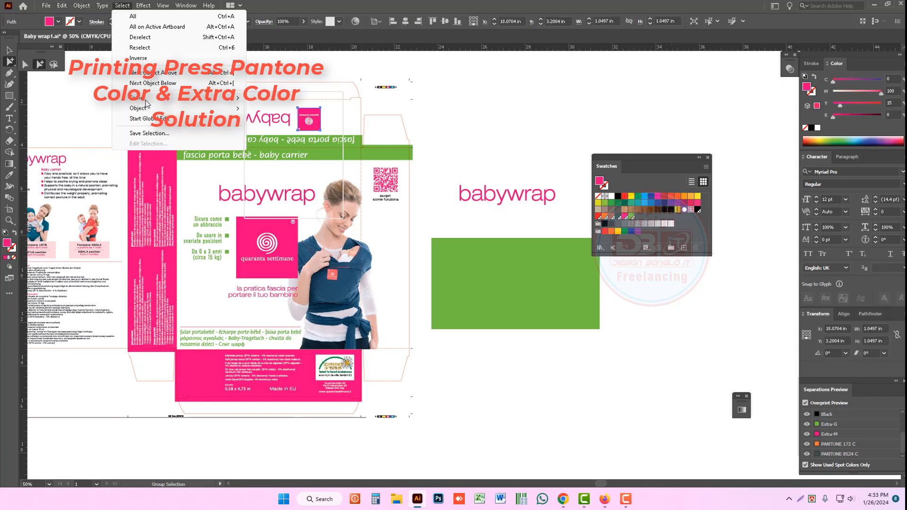
left_click(278, 140)
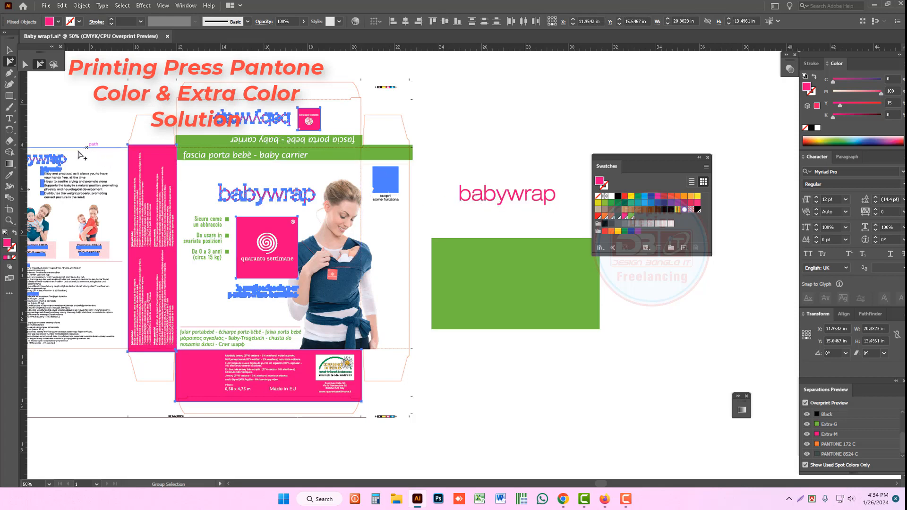
left_click(9, 175)
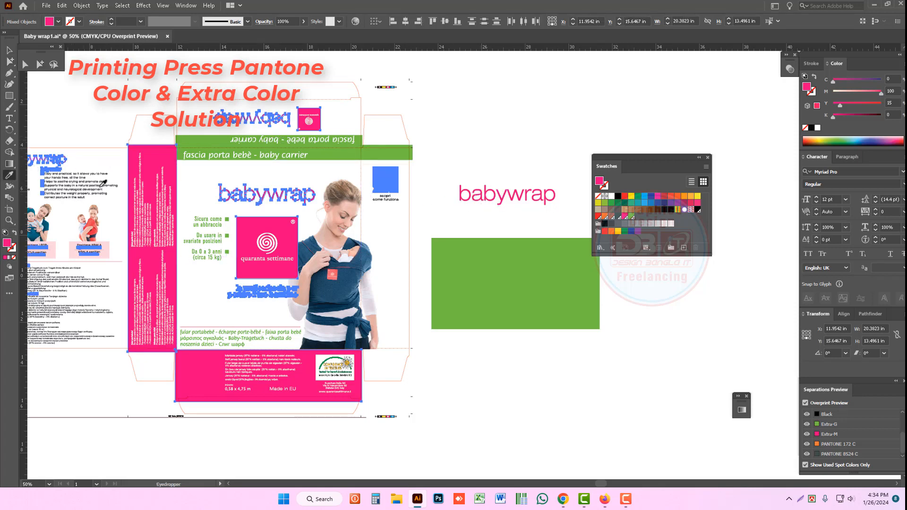
left_click(471, 194)
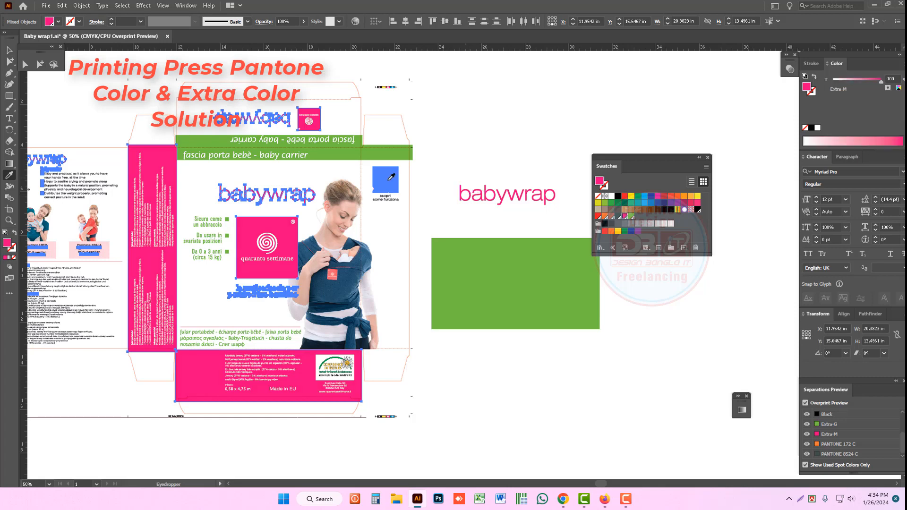
left_click(39, 64)
key("ctrl+shift+a")
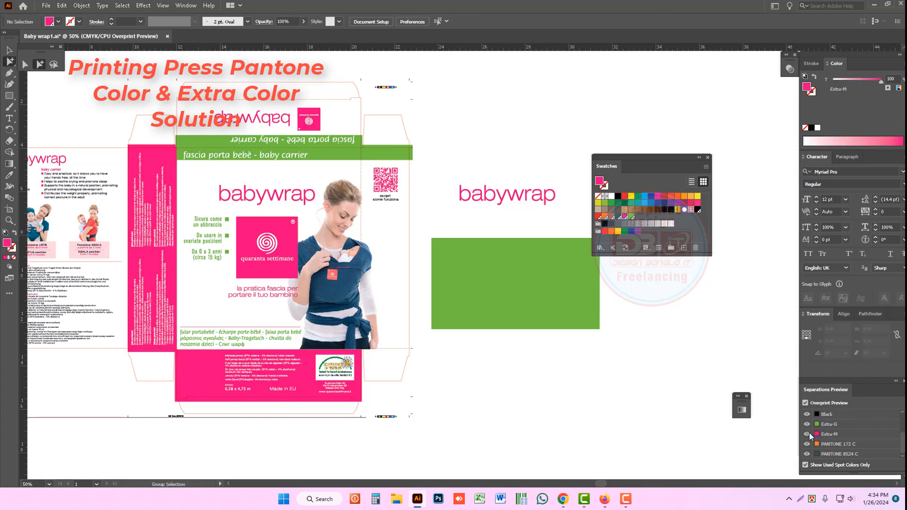
Toggle the Extra-M and Extra-G separations to check which box artwork still lacks a spot color
left_click_drag(215, 213, 300, 212)
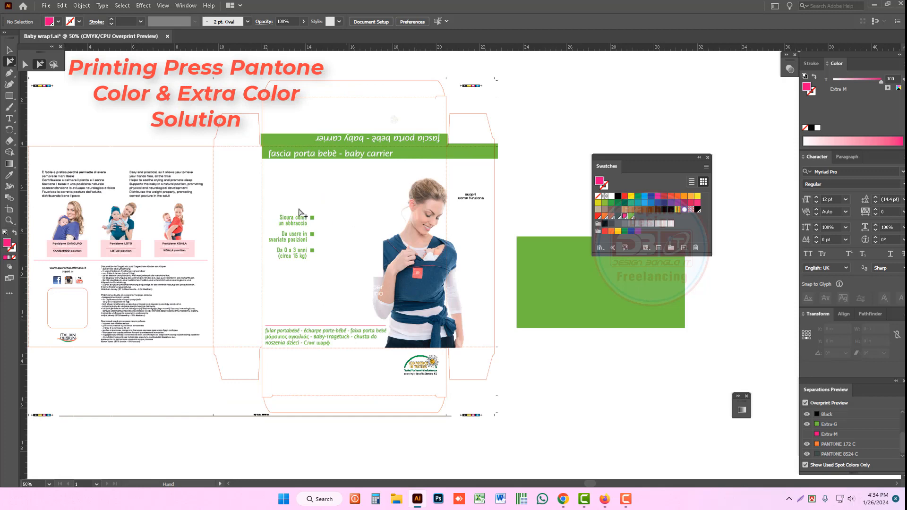
left_click(807, 435)
left_click(807, 434)
left_click(807, 424)
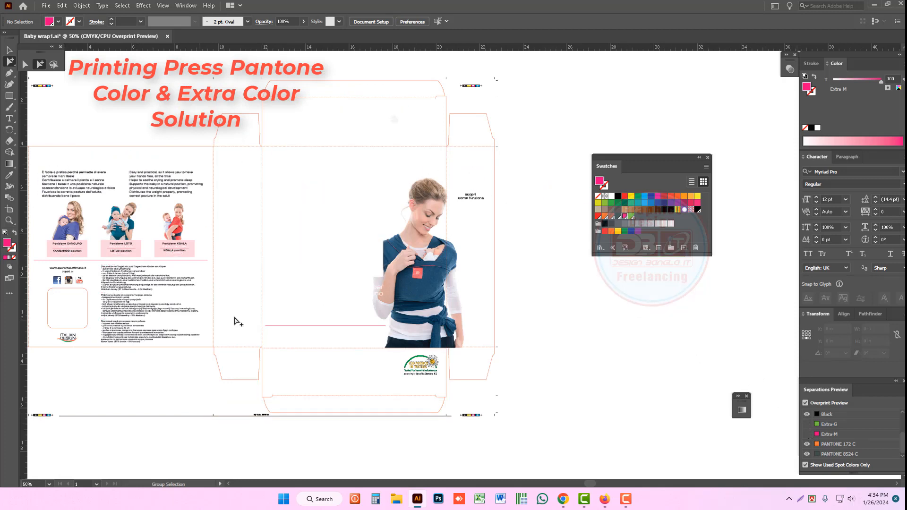
left_click(807, 424)
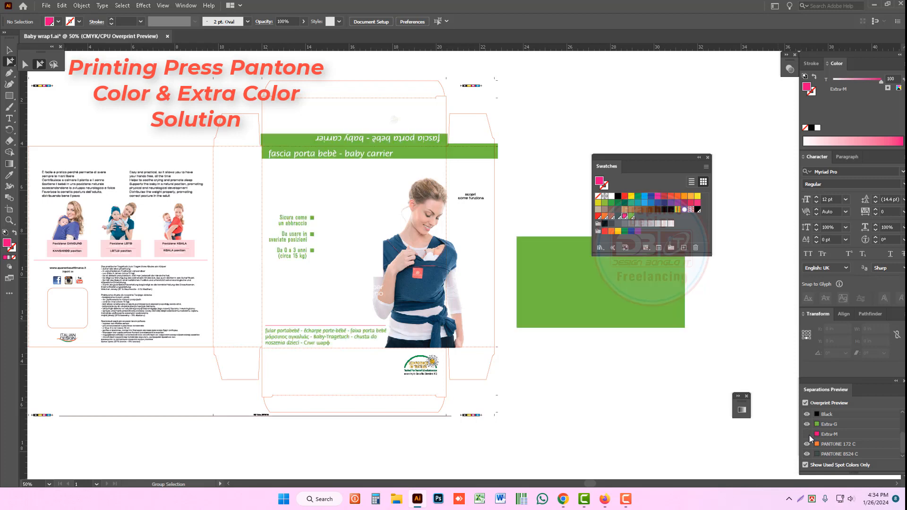
left_click(807, 434)
Apply the Extra-M spot color to the stroke of the thin line above the green translated product names on the front panel
left_click(329, 326)
key("ctrl+space")
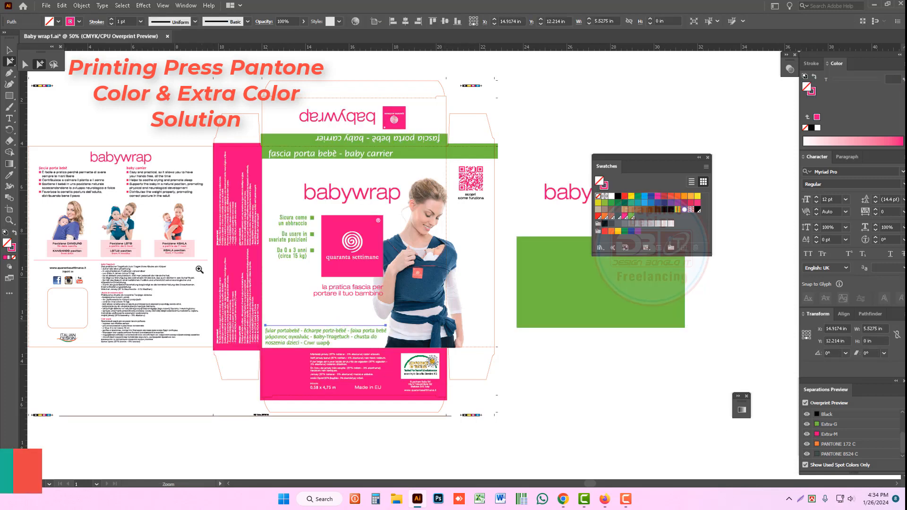
left_click_drag(199, 269, 484, 368)
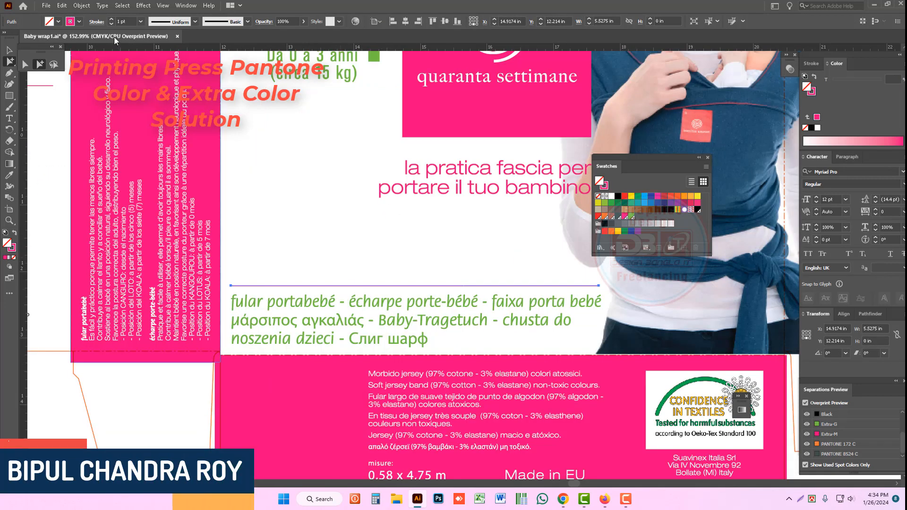
left_click(58, 21)
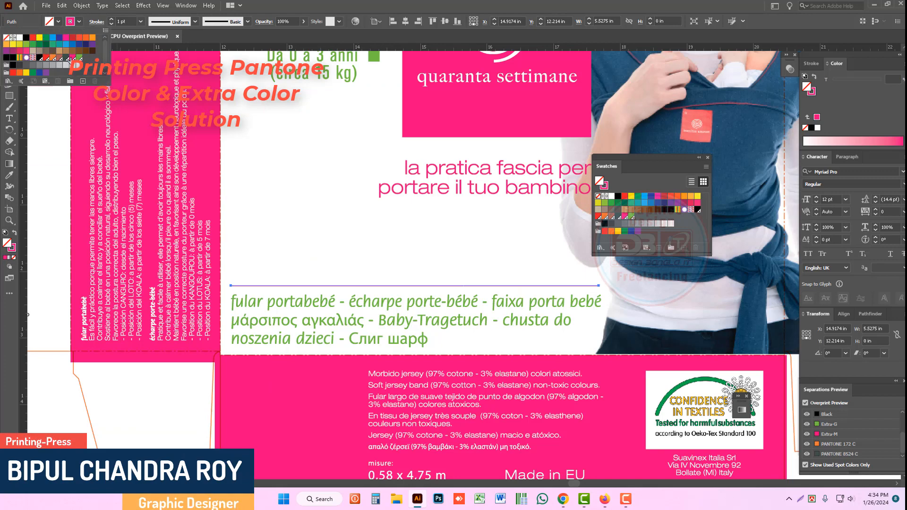
left_click(276, 248)
Apply the Extra-M spot color to the strokes of the back panel's long divider and the short lines inside its three position boxes
left_click(378, 258, "ctrl+alt")
left_click(379, 258, "ctrl+alt")
left_click(378, 256, "ctrl+alt")
left_click(378, 256, "ctrl+alt")
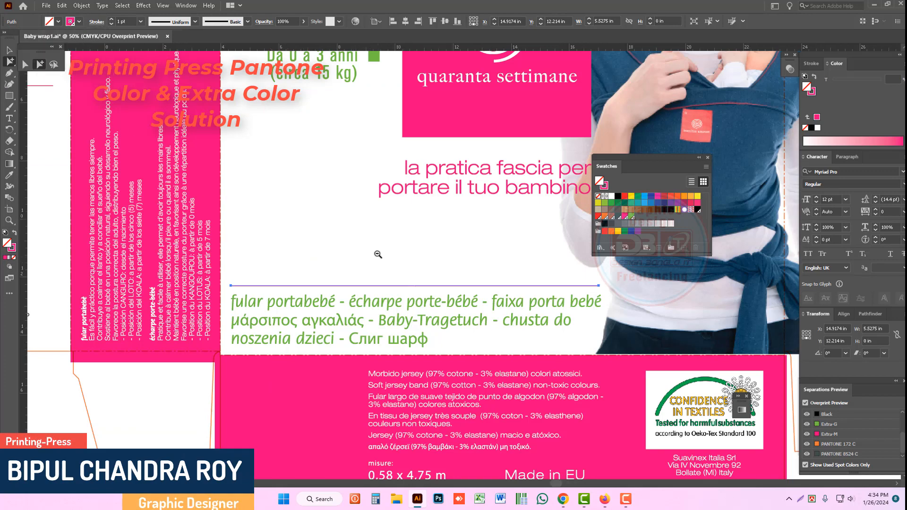
key("space")
left_click_drag(259, 233, 342, 259)
key("ctrl+space")
left_click_drag(295, 185, 529, 291)
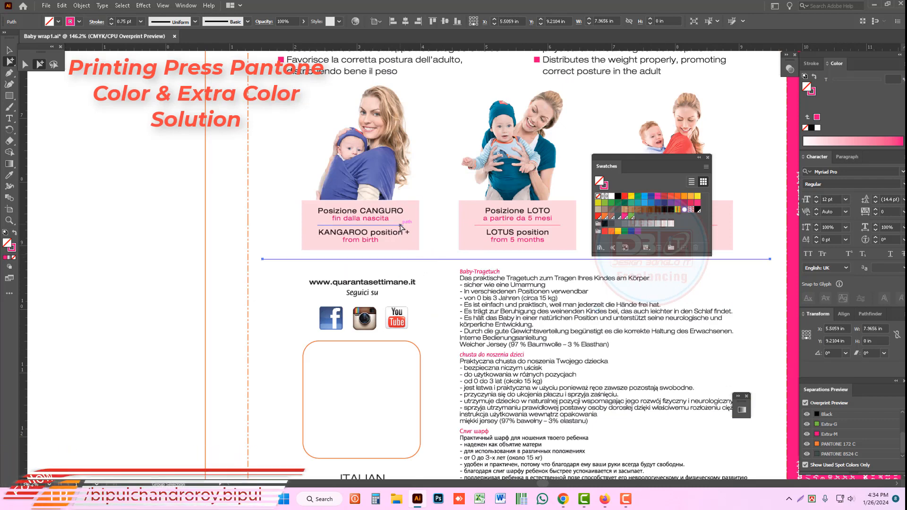
left_click(507, 226)
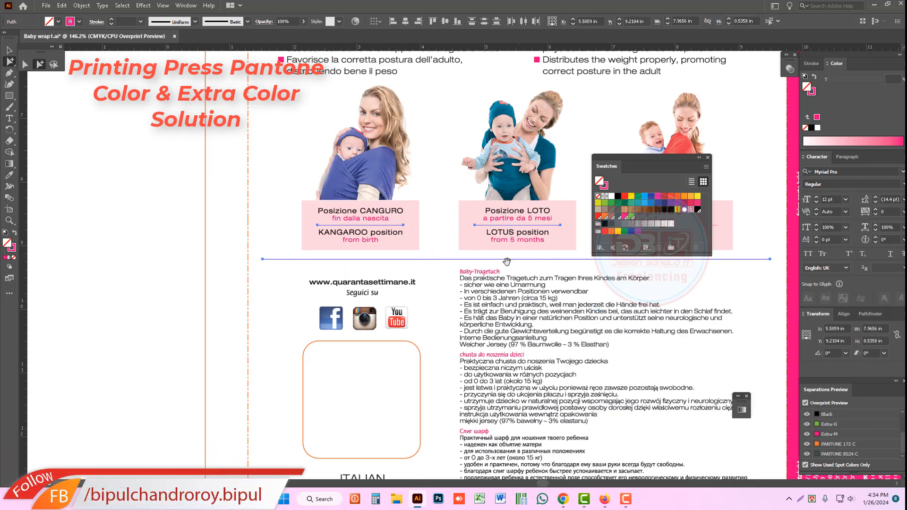
scroll(519, 228, "right", 5)
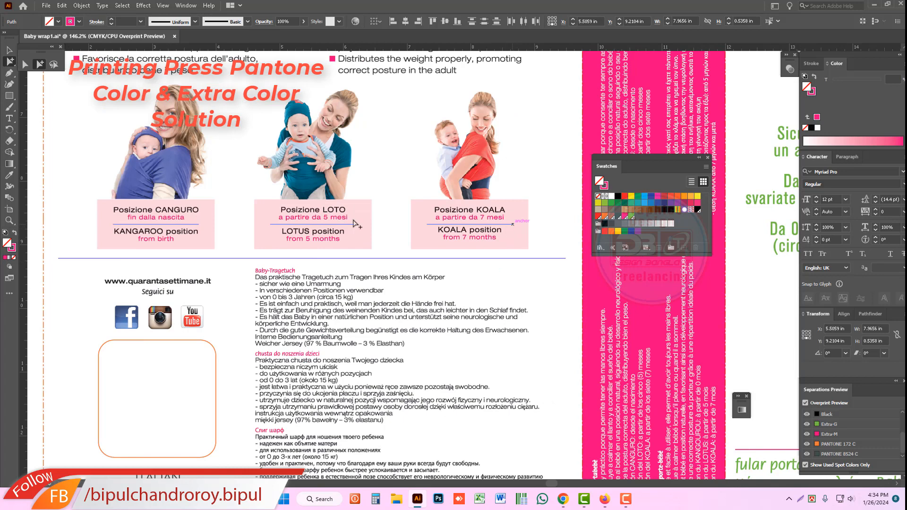
left_click(79, 21)
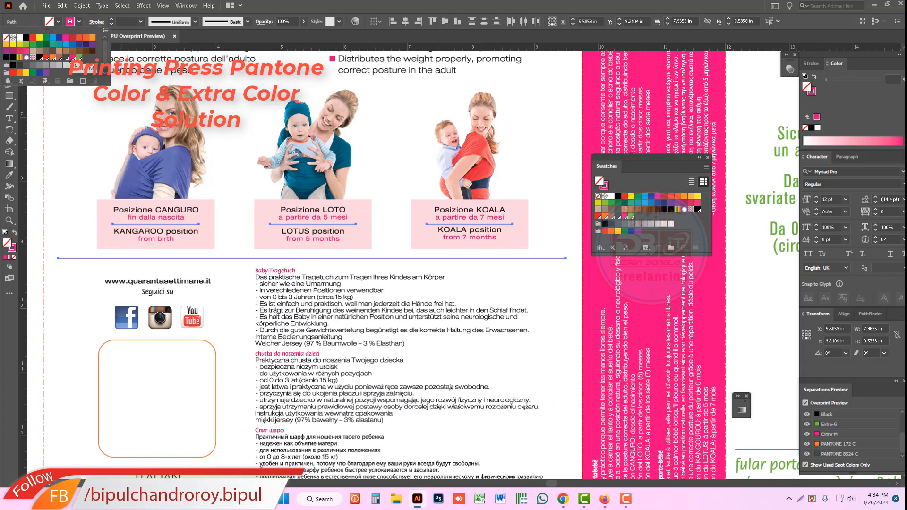
left_click(71, 127)
Toggle the Extra-M separation to check the recolored divider lines across the box layout
left_click(632, 258, "ctrl+alt")
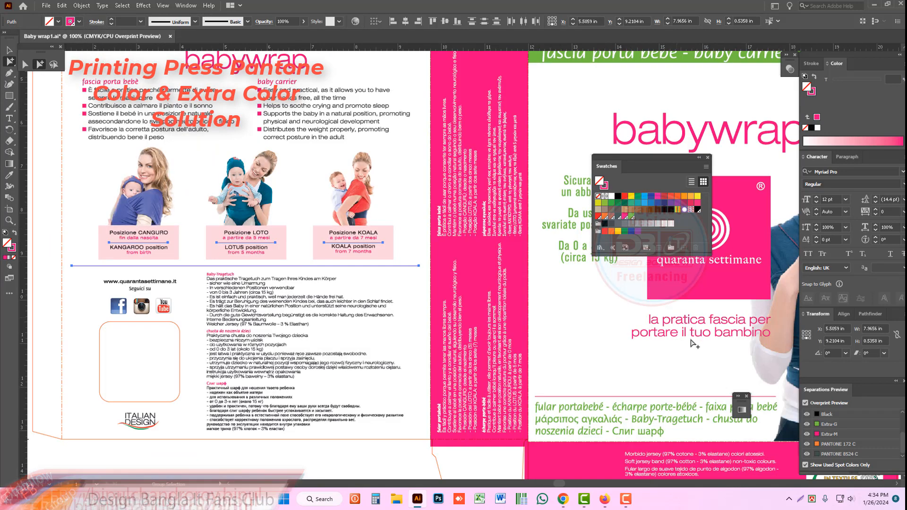
left_click(438, 250, "ctrl+alt")
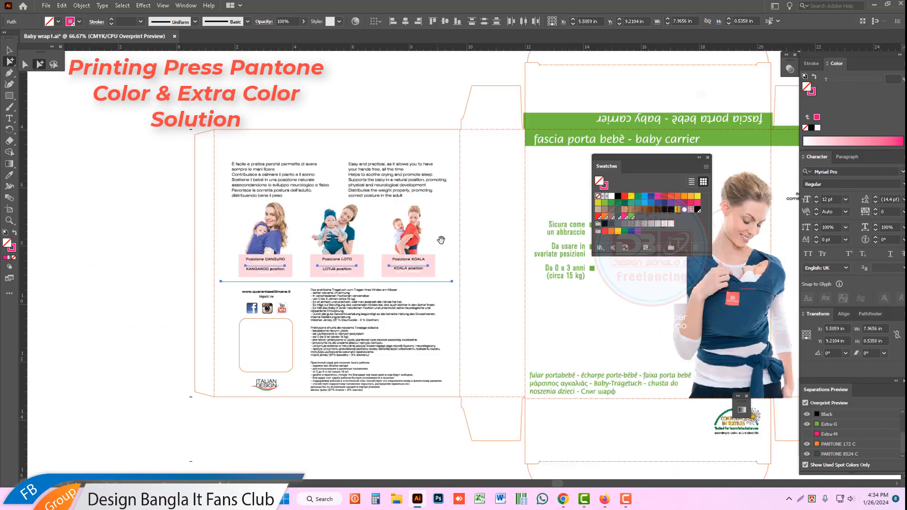
left_click(413, 120)
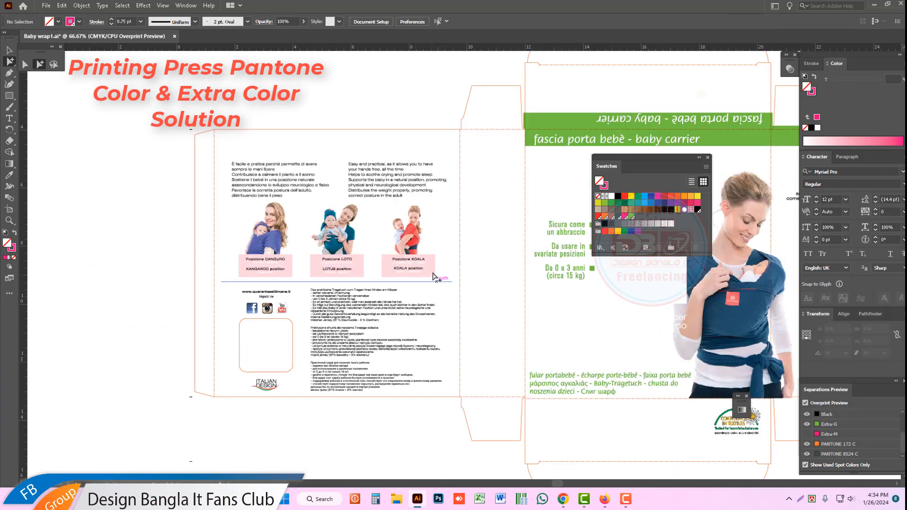
left_click(808, 434)
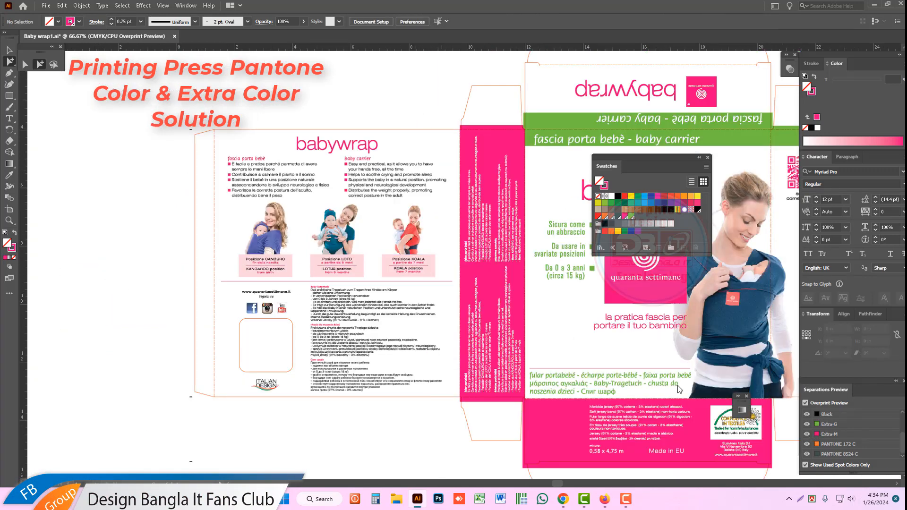
Select the three pale pink position boxes on the back panel and give them the Extra-M color sampled from the magenta side panel
left_click(435, 274)
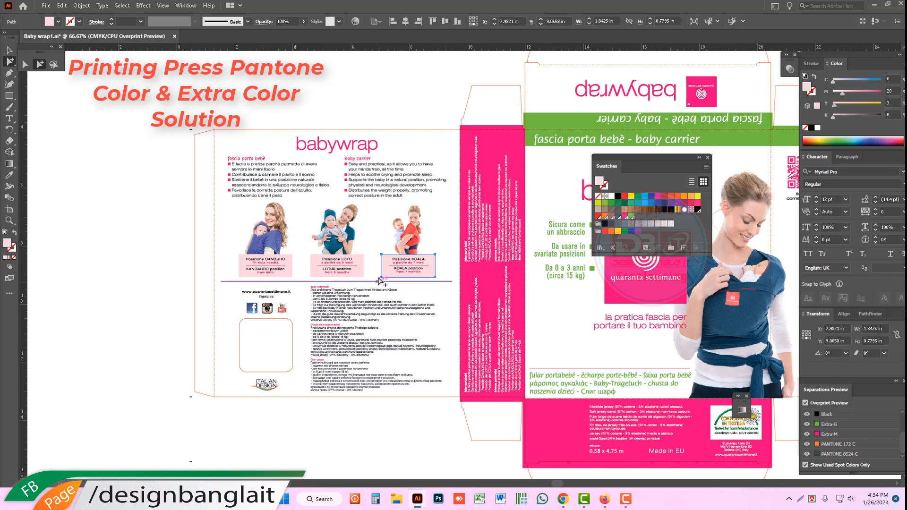
key("ctrl+1")
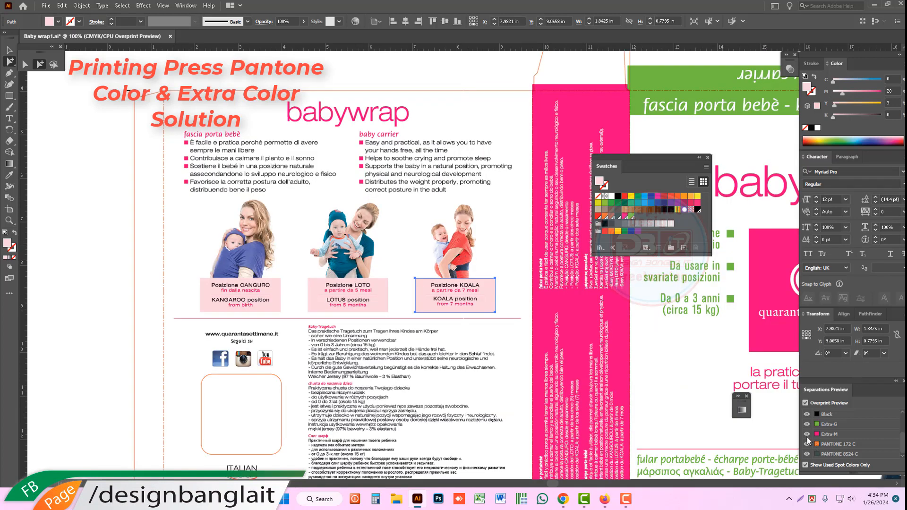
left_click(807, 435)
left_click(807, 434)
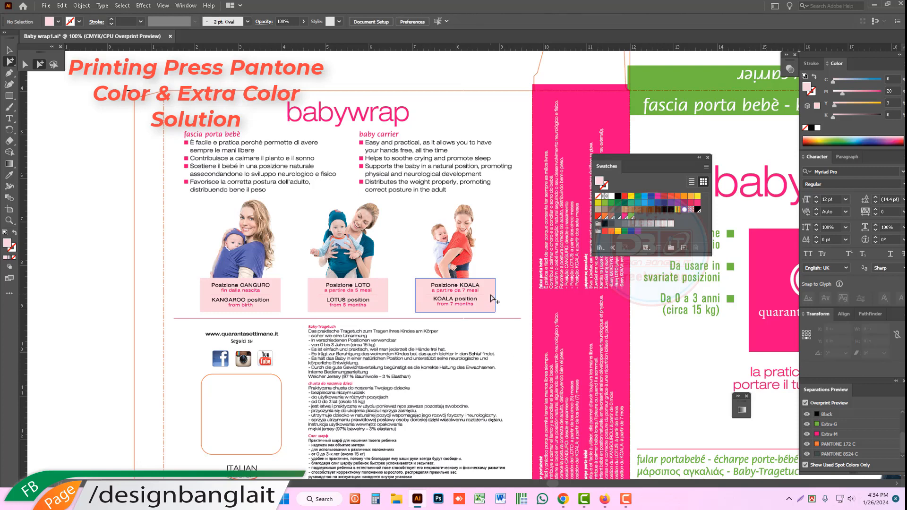
left_click(325, 298, "shift")
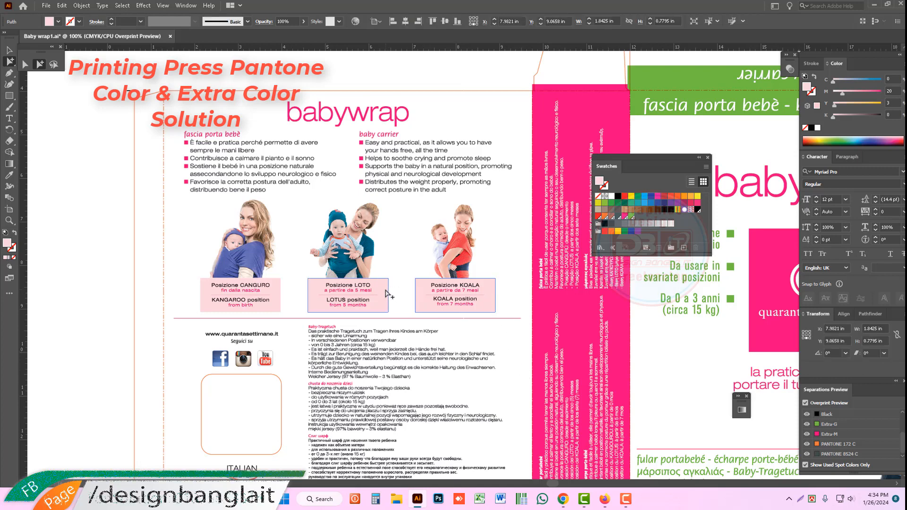
left_click(277, 295, "shift")
left_click(9, 174)
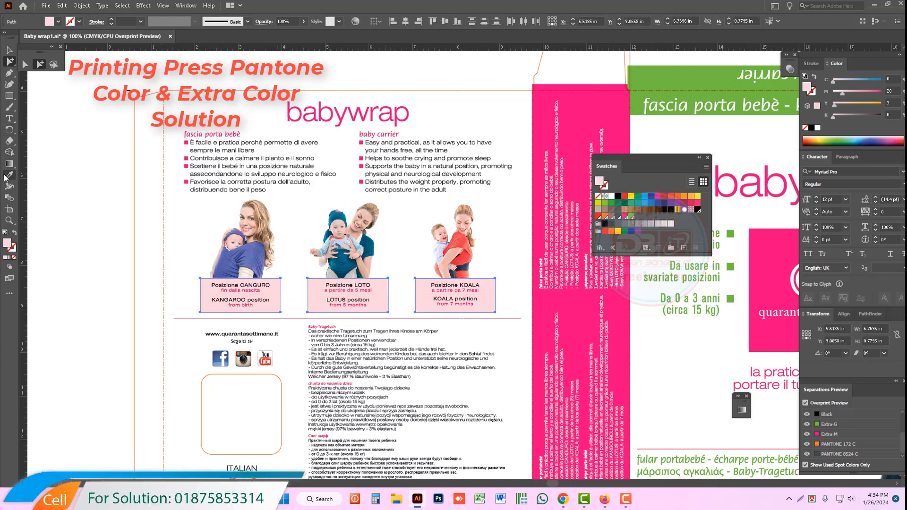
left_click(586, 95)
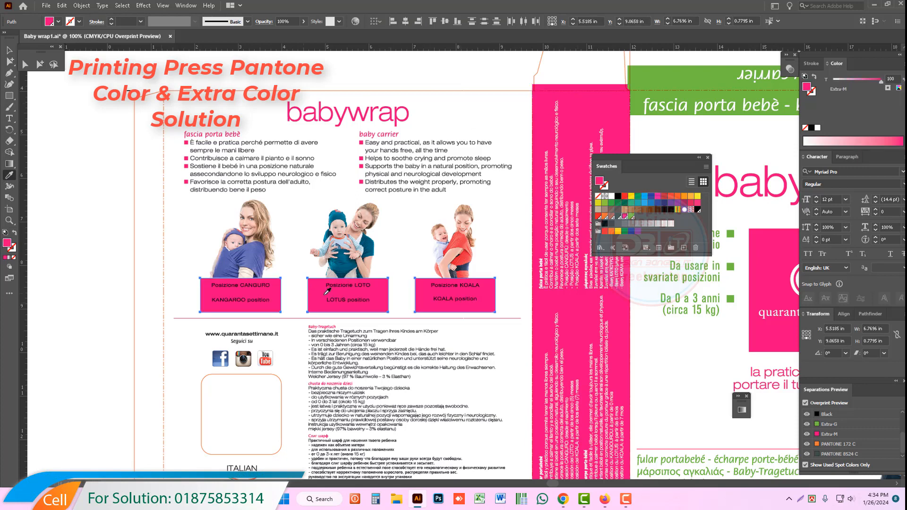
Set the Extra-M tint of the three position boxes to 15% and deselect them
left_click_drag(881, 83, 844, 82)
double_click(888, 77)
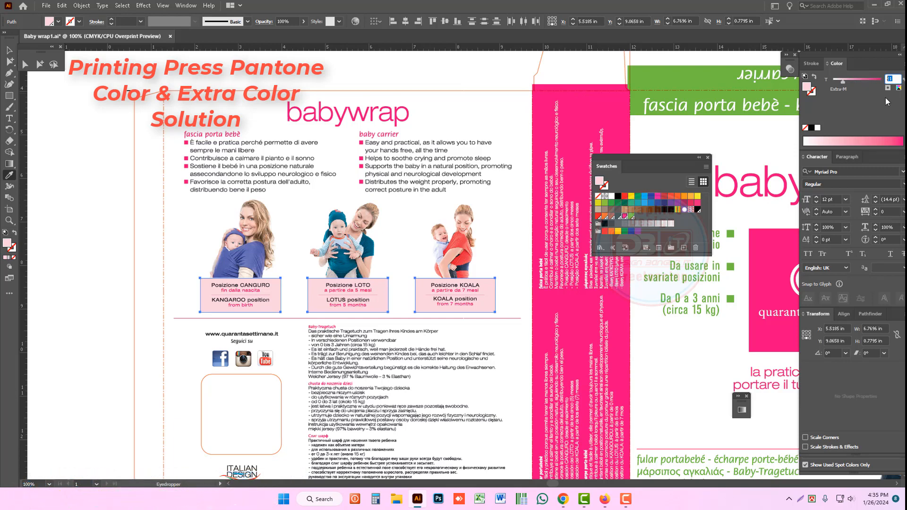
type("15")
key("Return")
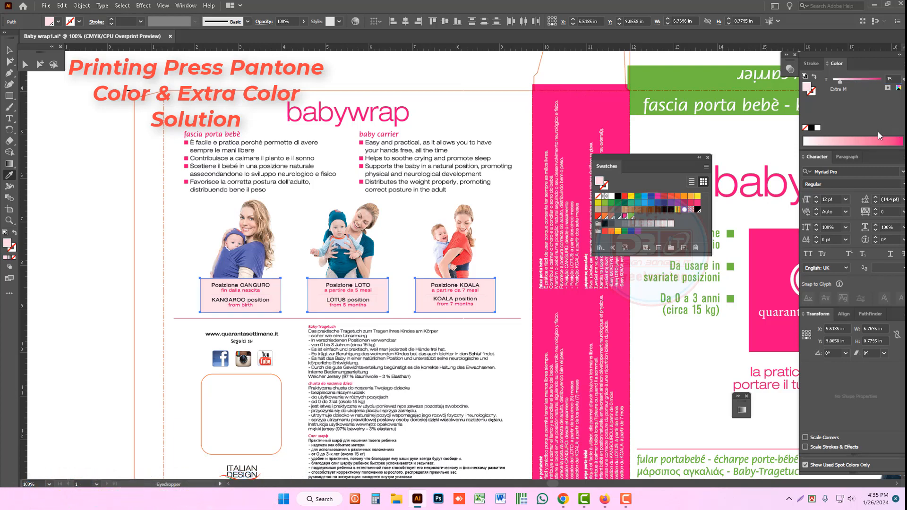
left_click(11, 51)
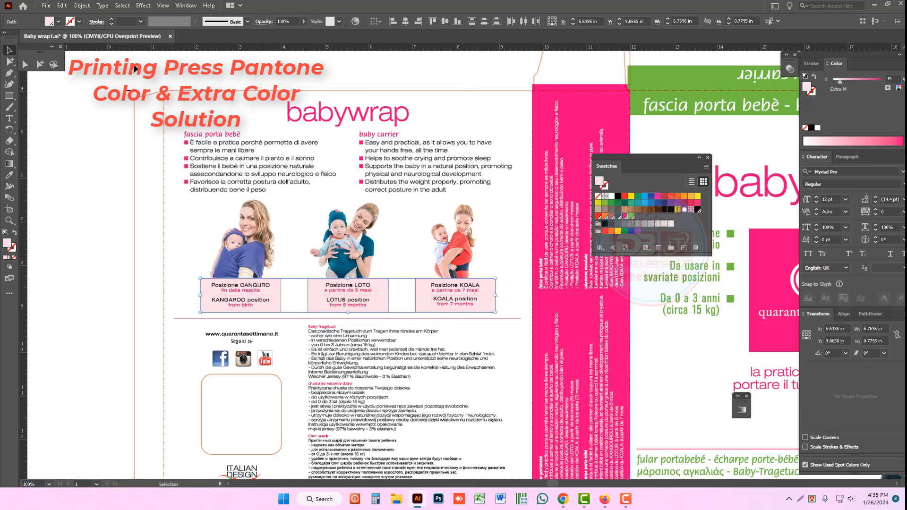
left_click(136, 69)
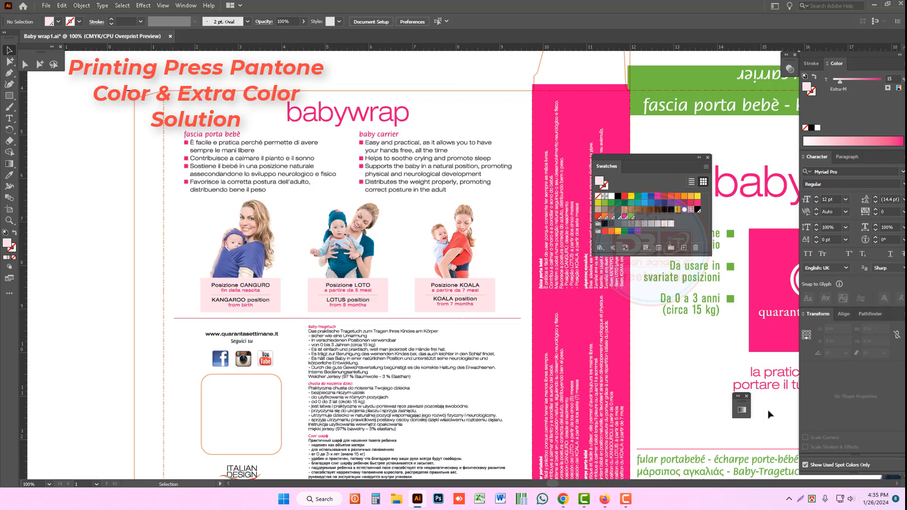
Toggle the Extra-M separation and leave it hidden to check the position boxes and the remaining artwork of the whole layout
left_click(824, 459)
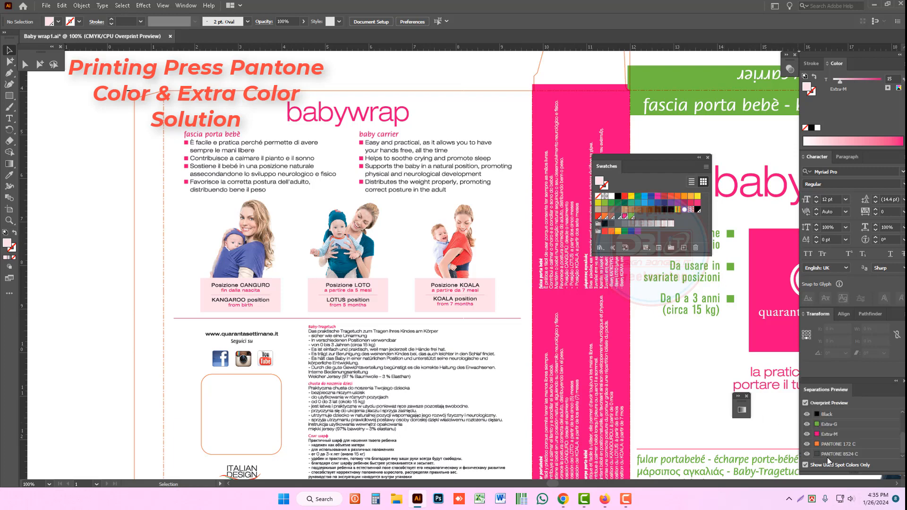
left_click(807, 433)
left_click(807, 433)
left_click(807, 434)
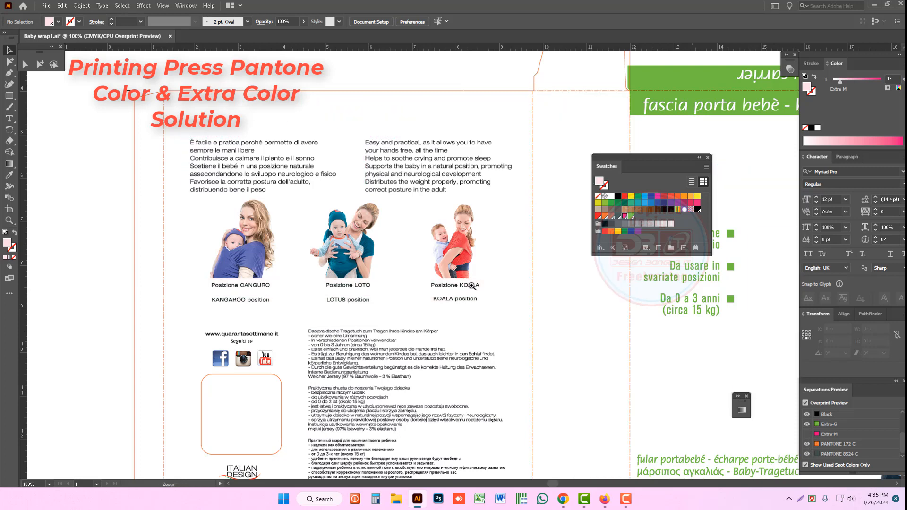
left_click(421, 256, "alt")
left_click(420, 256, "alt")
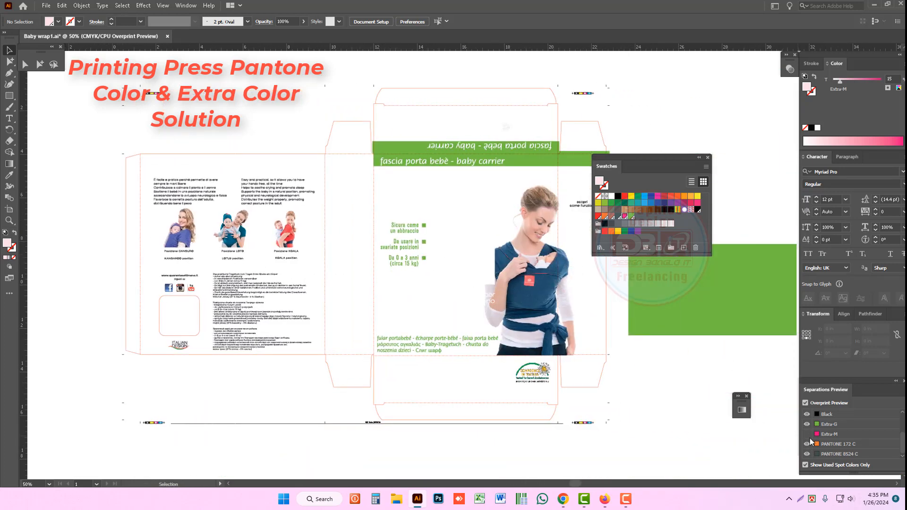
Hide the Extra-G and Black separations to inspect the remaining photos, icons and die lines, and show Black, Extra-G and Extra-M again
left_click(807, 424)
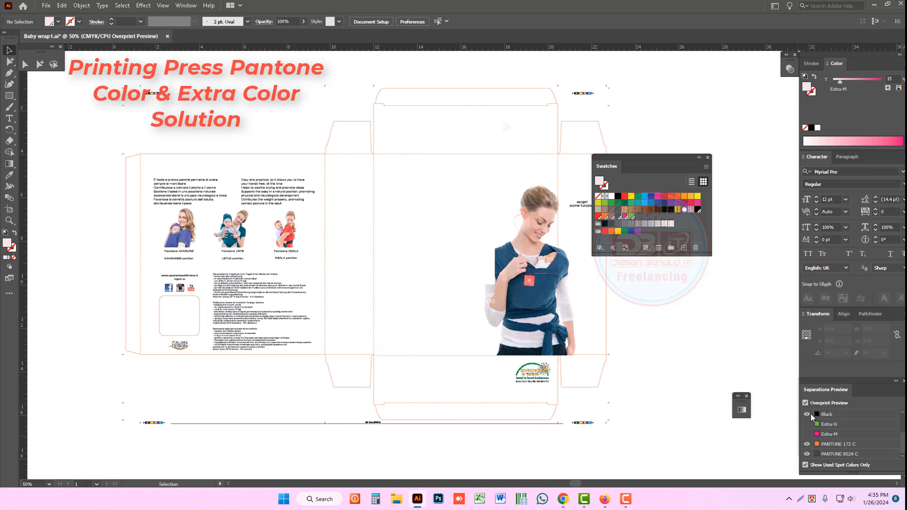
left_click(808, 415)
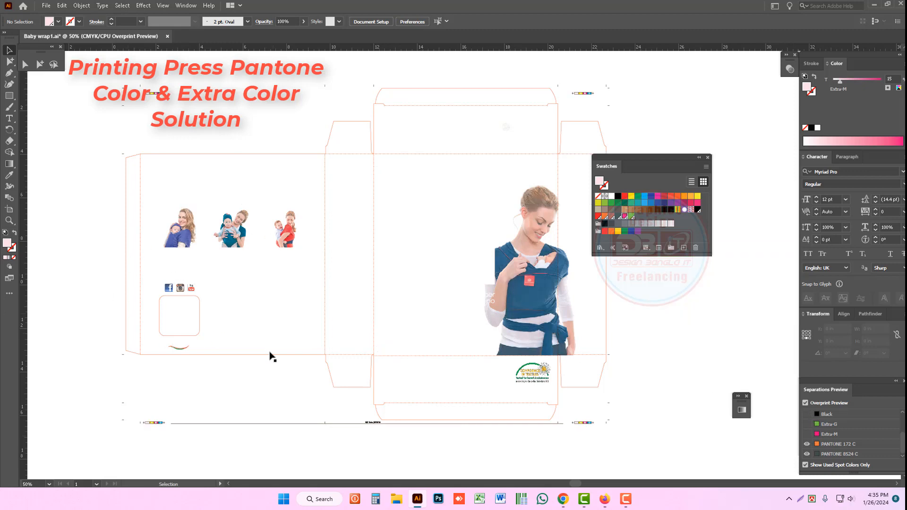
left_click_drag(82, 216, 338, 339)
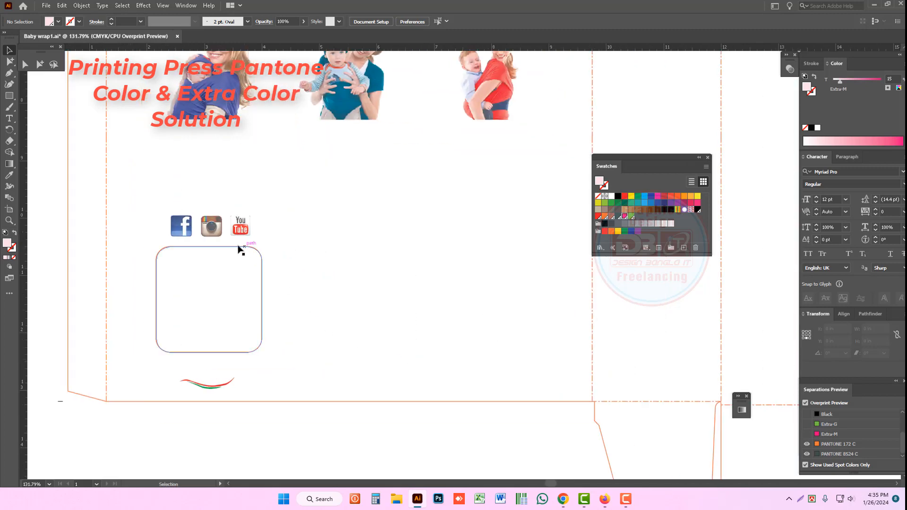
left_click(511, 305, "alt")
left_click(511, 305, "alt")
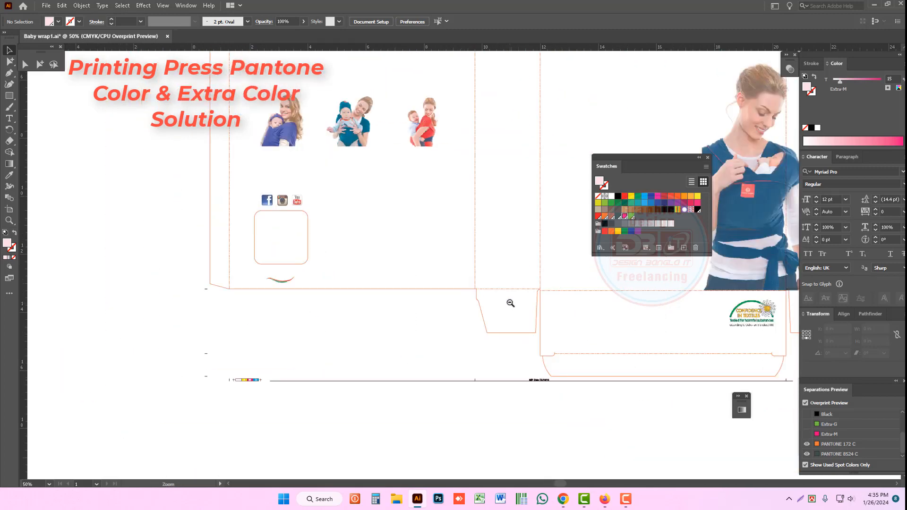
left_click_drag(442, 299, 420, 317)
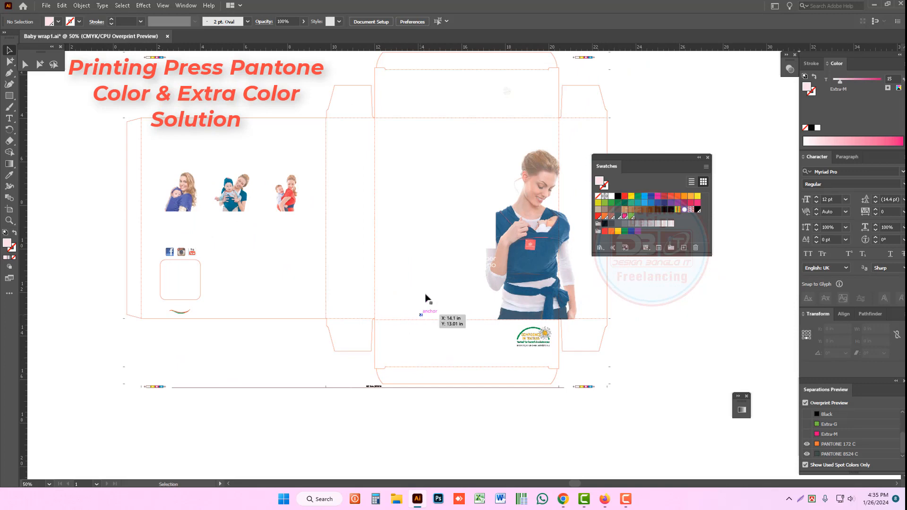
left_click(807, 414)
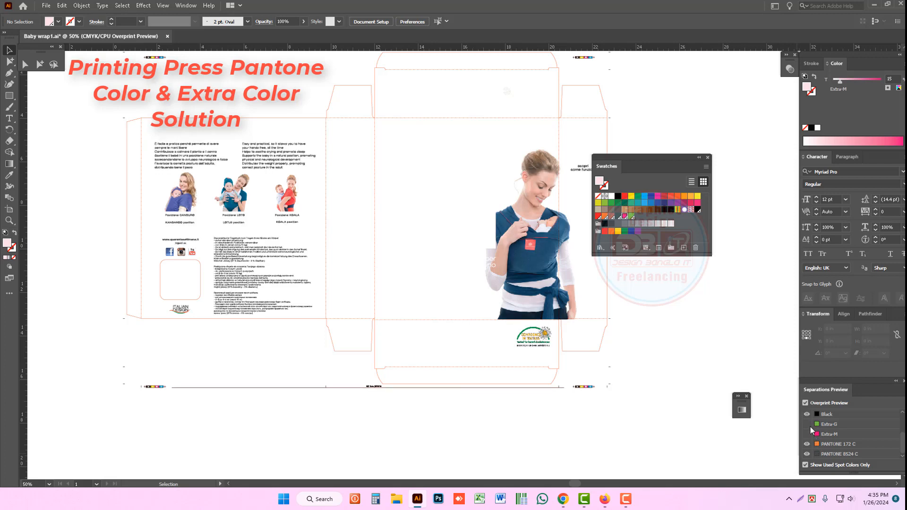
left_click(807, 424)
left_click(807, 434)
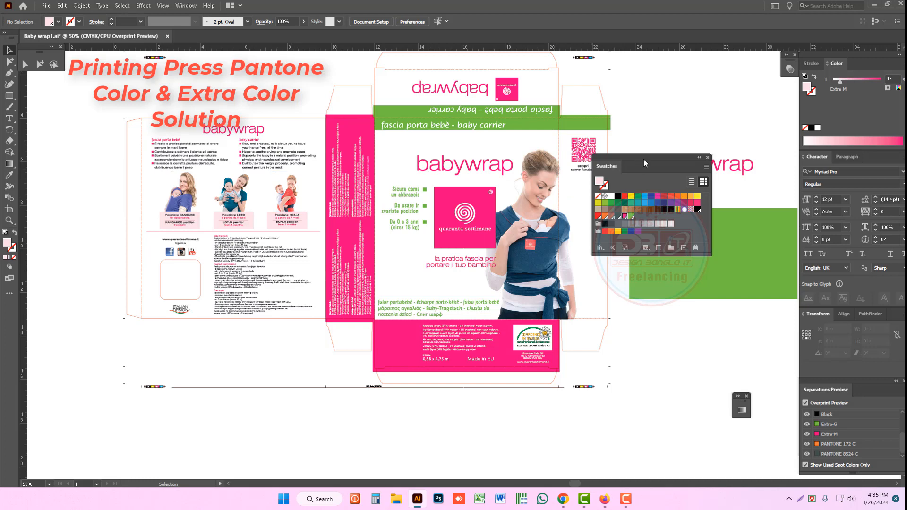
Move the Swatches panel clear of the front panel and inspect the kangaroo and koala position photos by selecting them briefly
left_click_drag(643, 159, 713, 55)
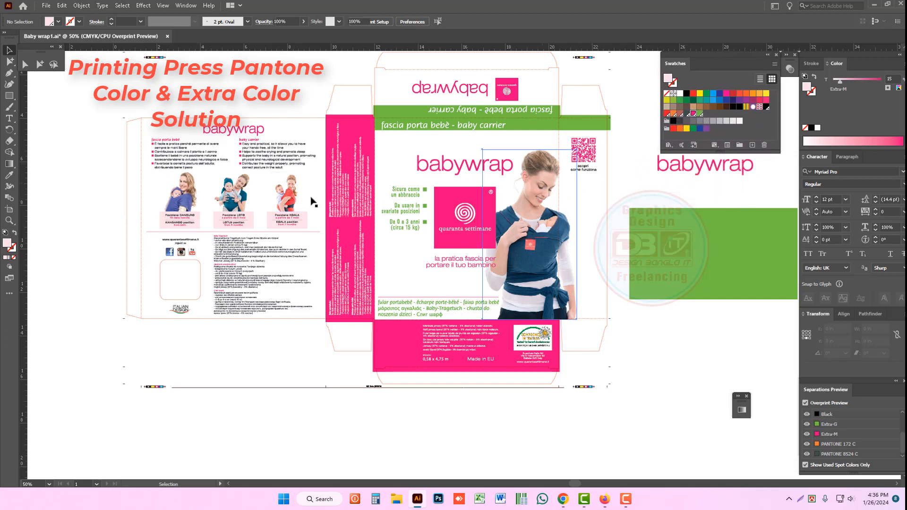
left_click(288, 194)
left_click(189, 196, "shift")
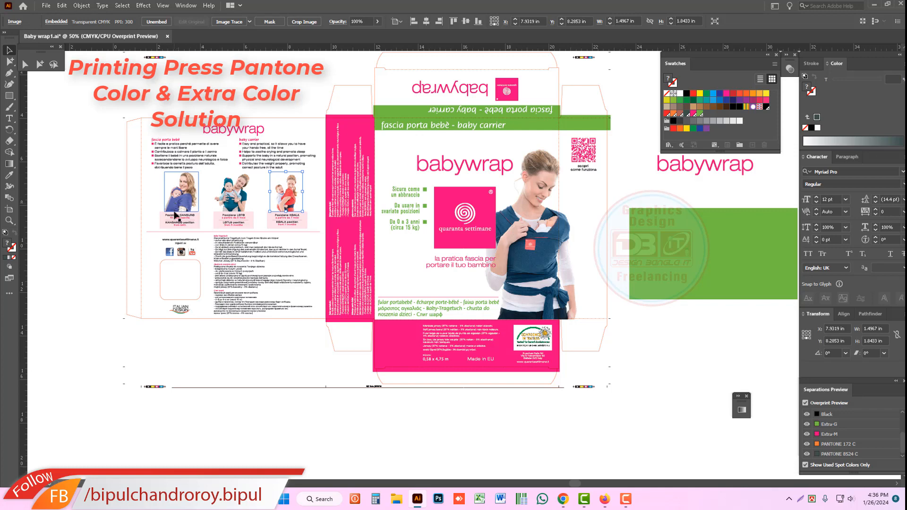
left_click(39, 75)
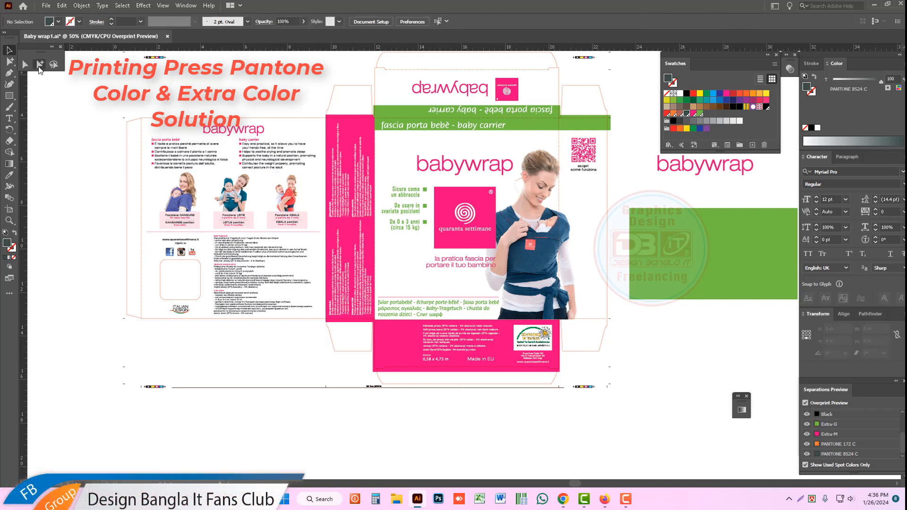
Try to recolour the front panel's large model photo with process swatches and adjusted CMYK values
left_click(39, 64)
left_click(538, 233)
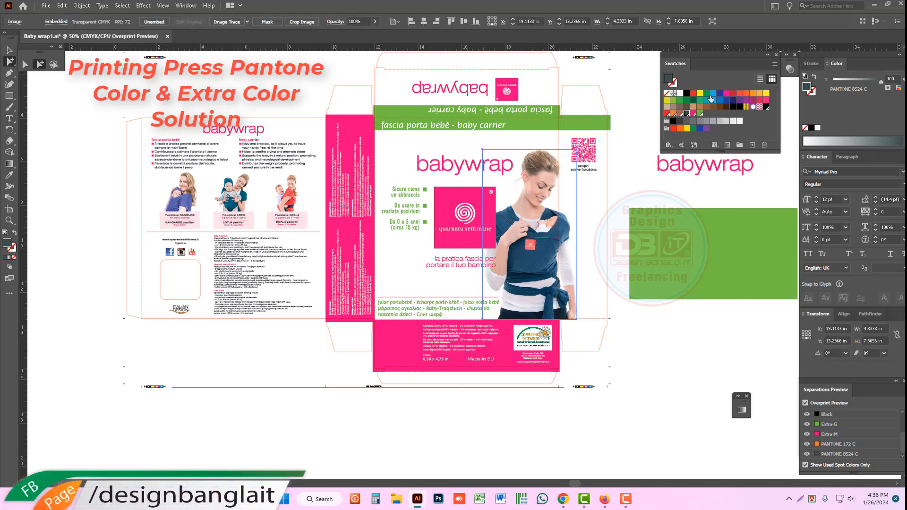
left_click(731, 96)
left_click(760, 93)
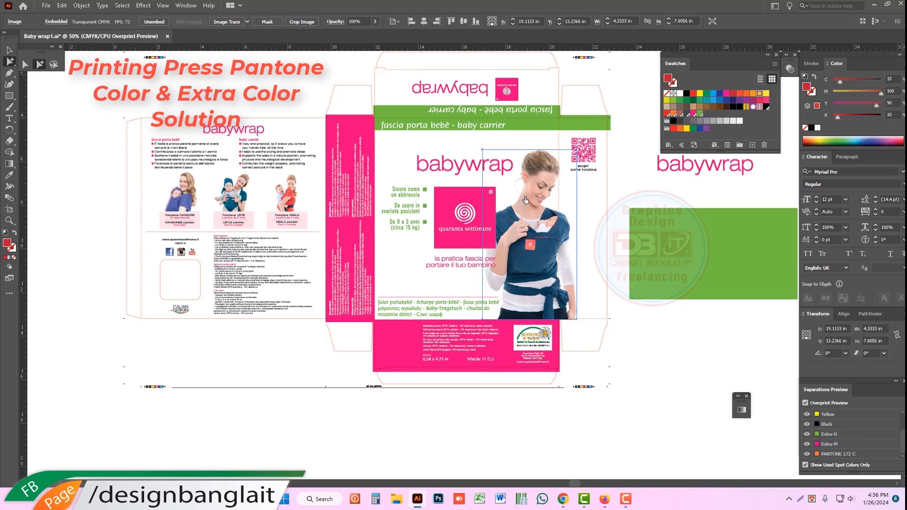
left_click(874, 80)
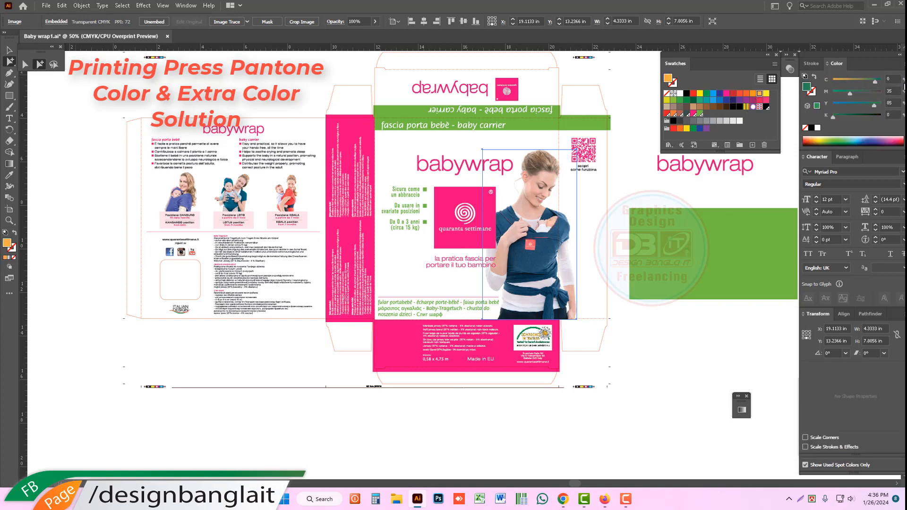
left_click_drag(857, 93, 884, 98)
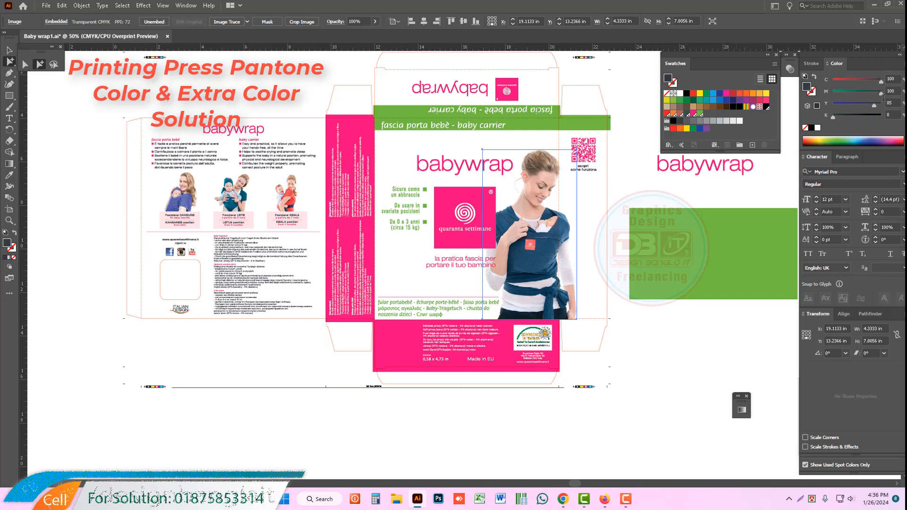
left_click(713, 93)
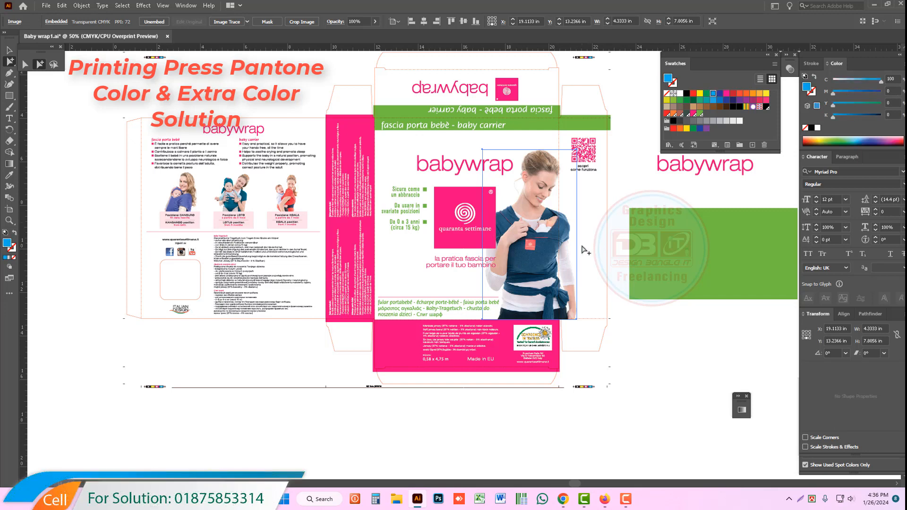
Load the PANTONE+ Metallic Coated color book and apply PANTONE 8604 C to the selected model photo
left_click(185, 5)
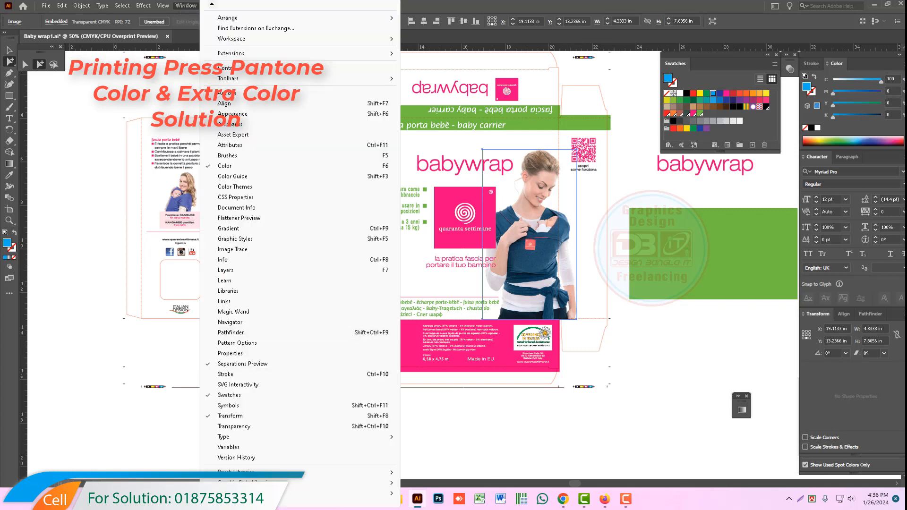
mouse_move(249, 493)
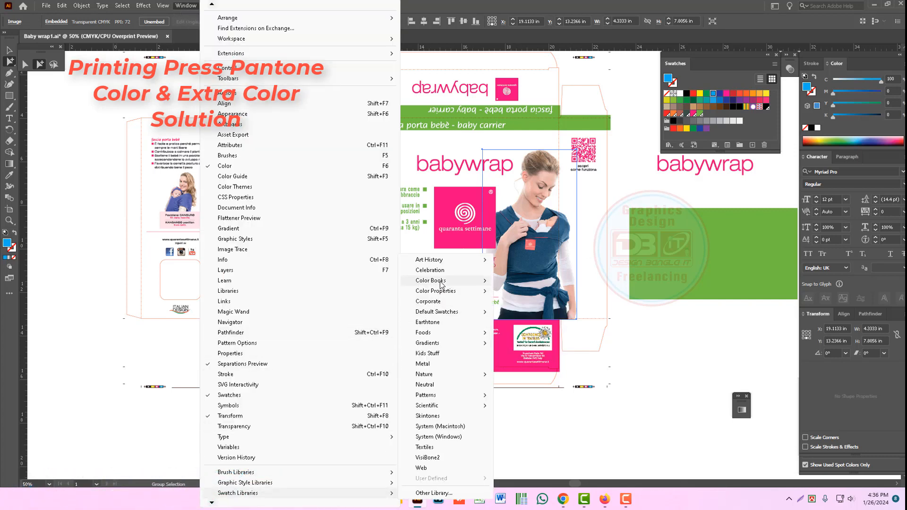
mouse_move(442, 285)
left_click(566, 197)
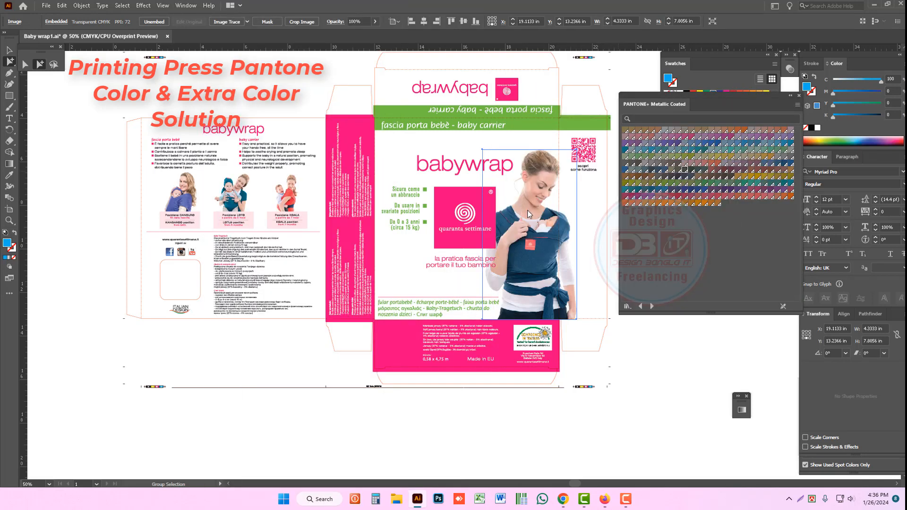
left_click(718, 149)
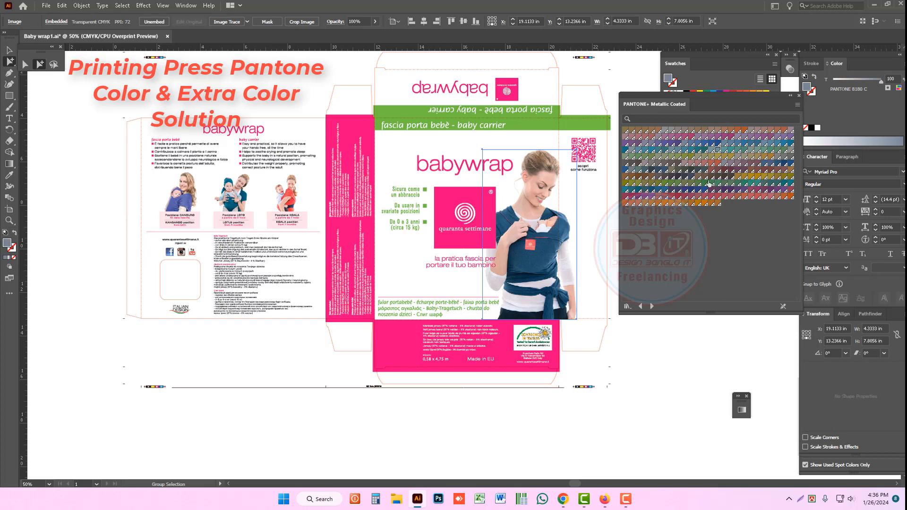
left_click(757, 183)
left_click(686, 176)
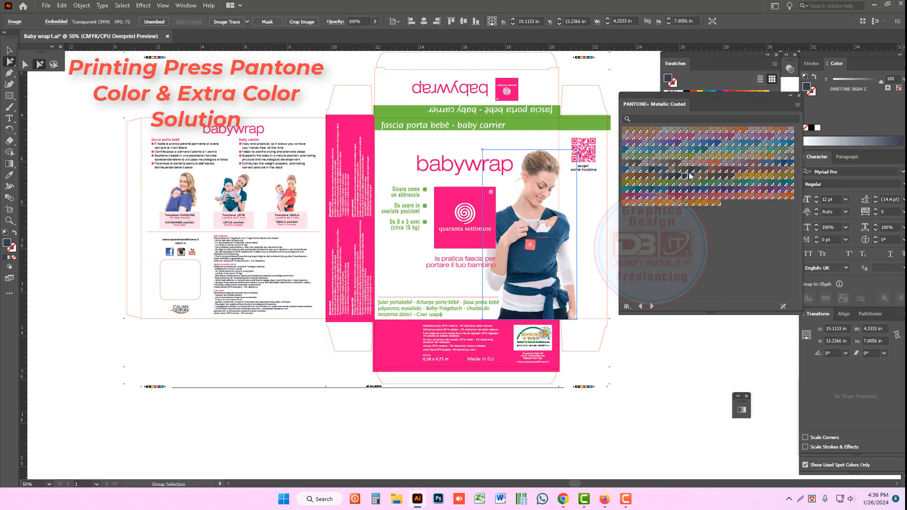
Shrink the PANTONE+ Metallic Coated library, then close it to clear the view of the artwork
left_click_drag(738, 104, 722, 274)
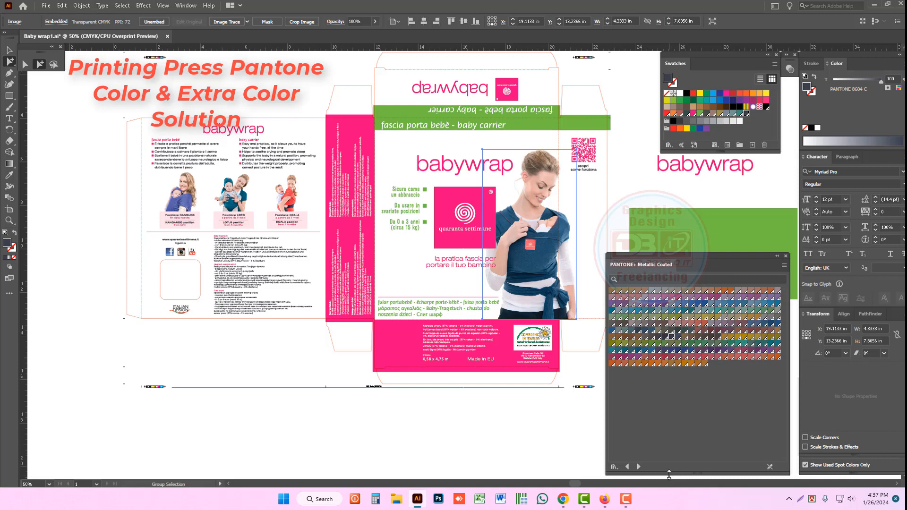
left_click_drag(669, 474, 669, 378)
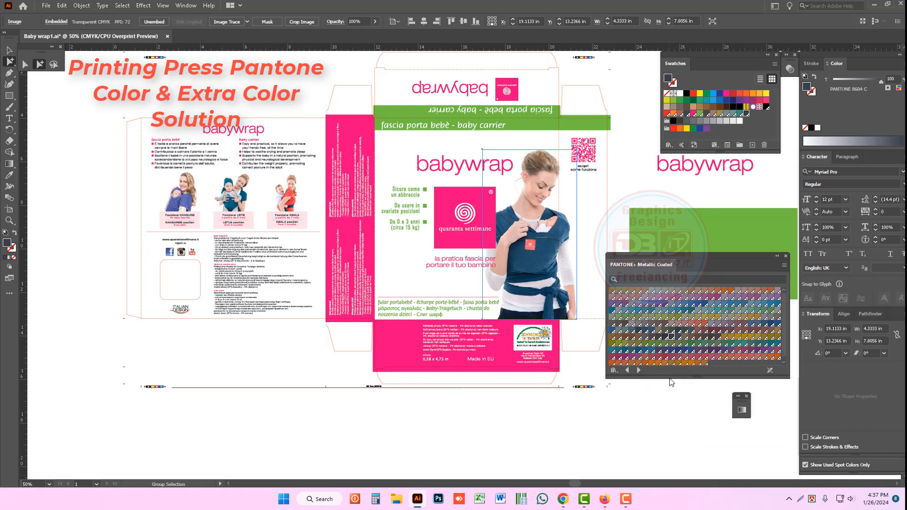
left_click(785, 256)
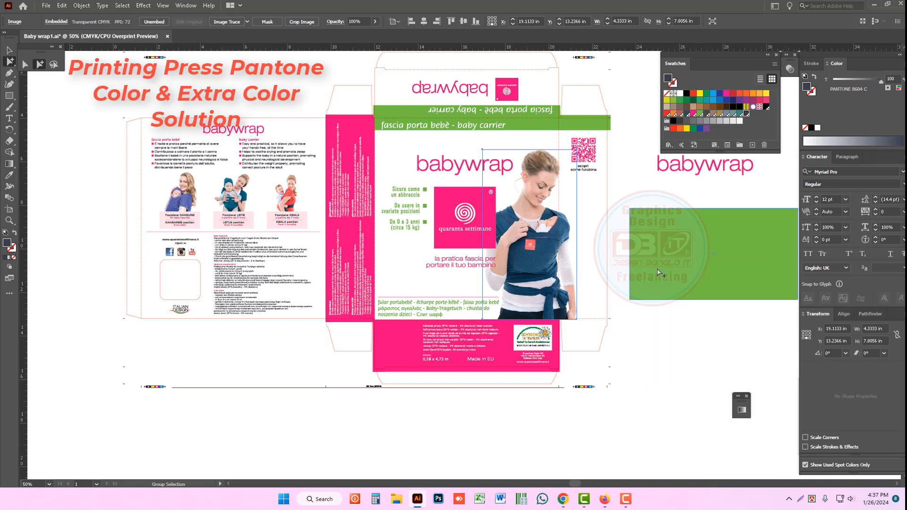
left_click(618, 196)
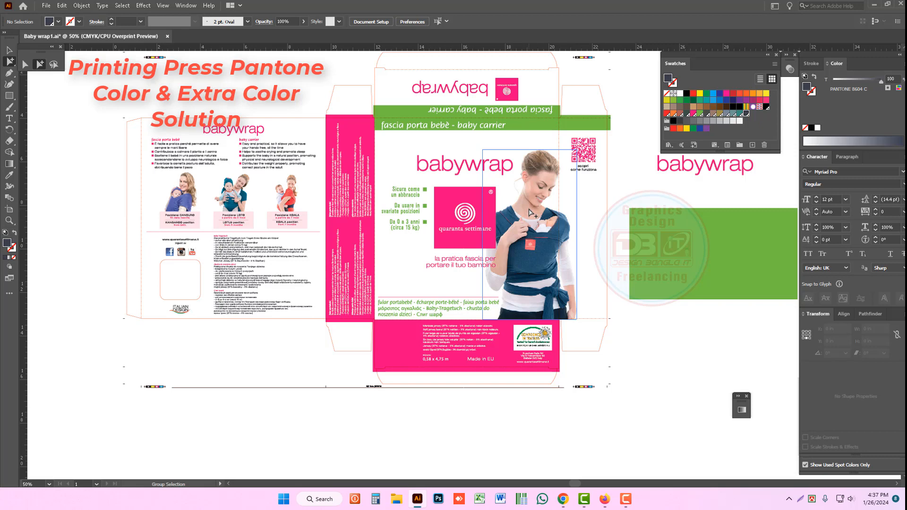
left_click(528, 208)
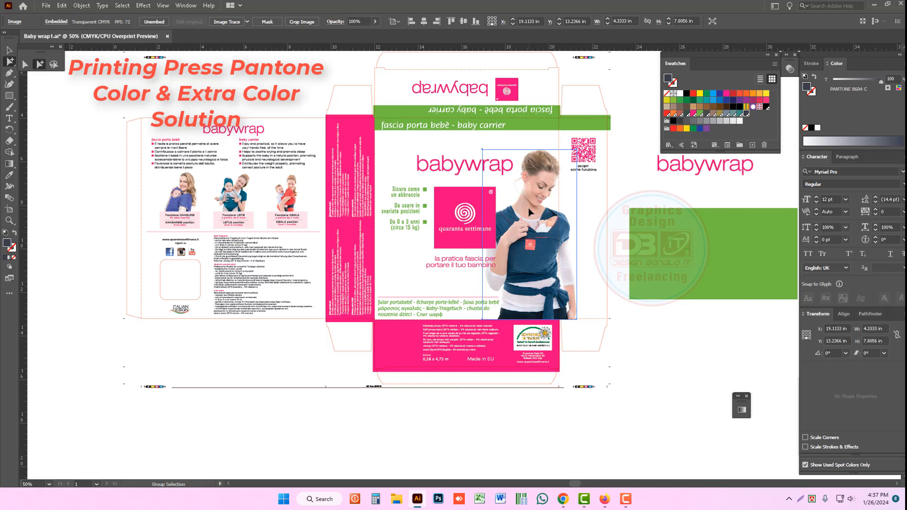
left_click(61, 5)
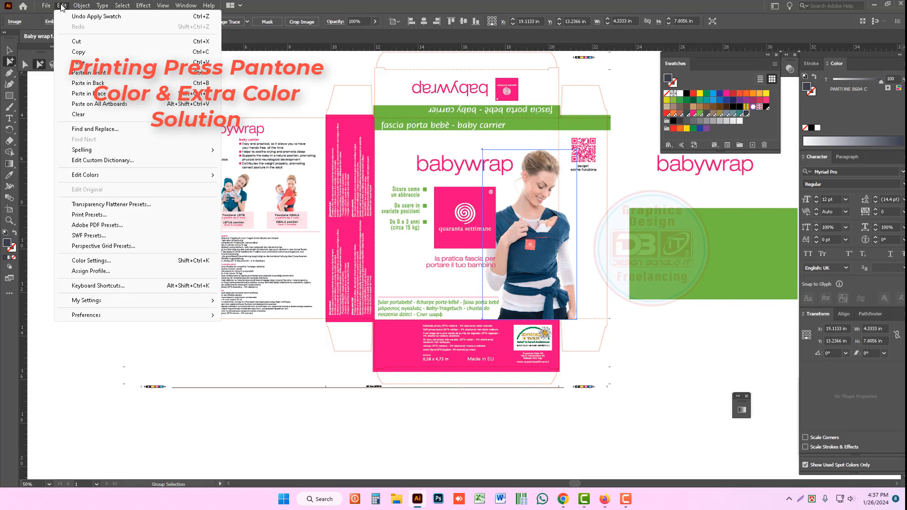
mouse_move(87, 179)
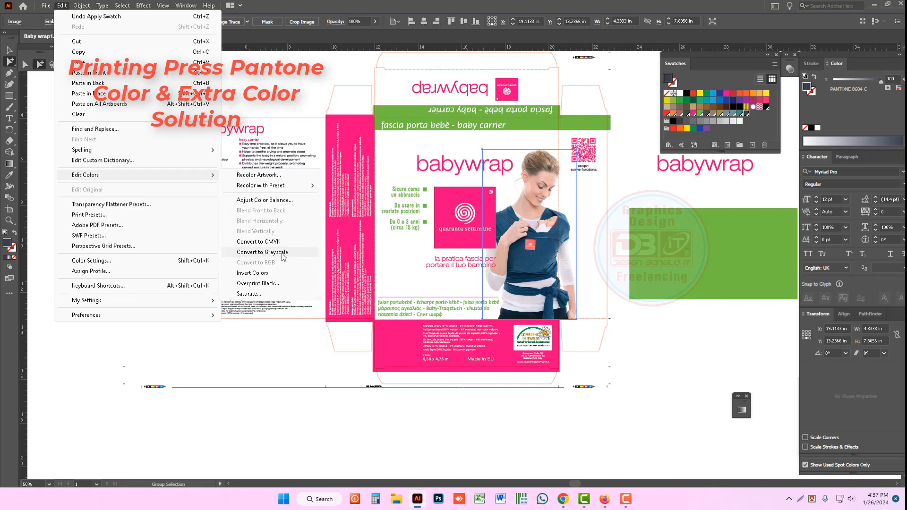
left_click(634, 352)
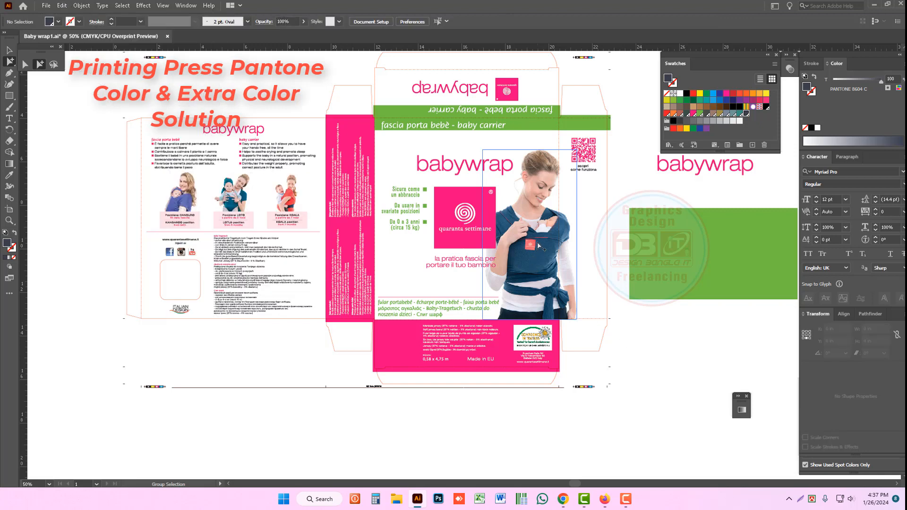
Place a duplicate of the model photo outside the dieline beside the back panel and convert the front panel's original to grayscale
left_click_drag(538, 248, 75, 235)
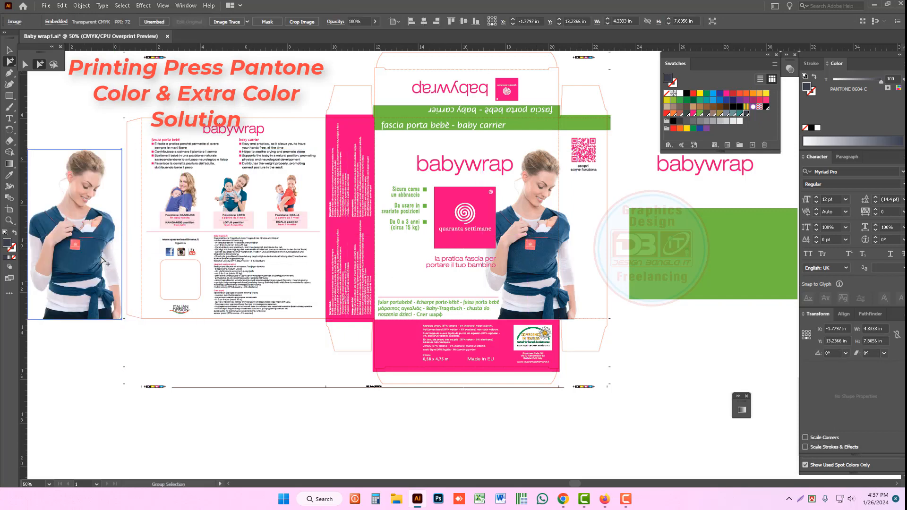
left_click(526, 252)
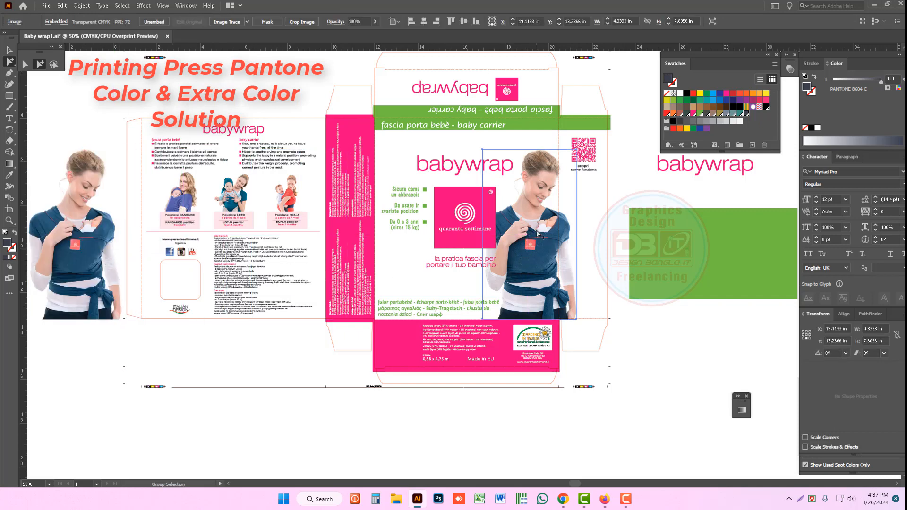
left_click(45, 6)
mouse_move(61, 5)
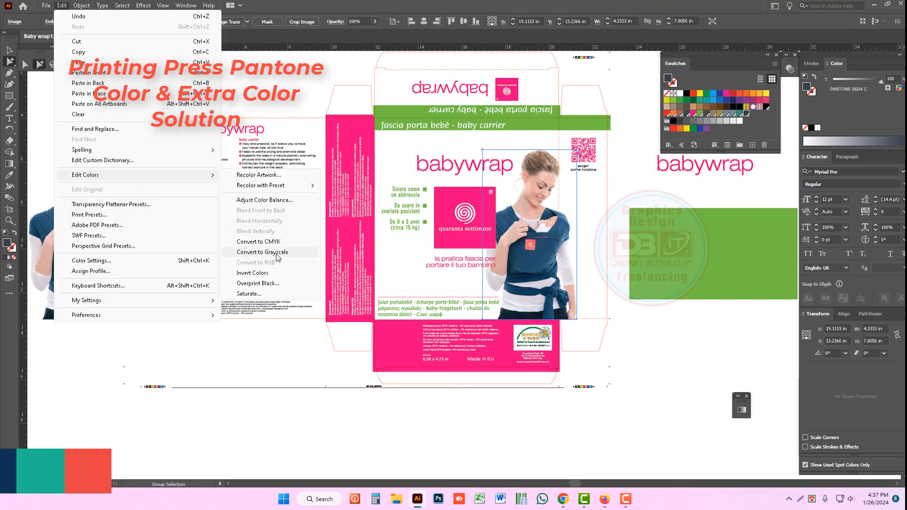
left_click(275, 253)
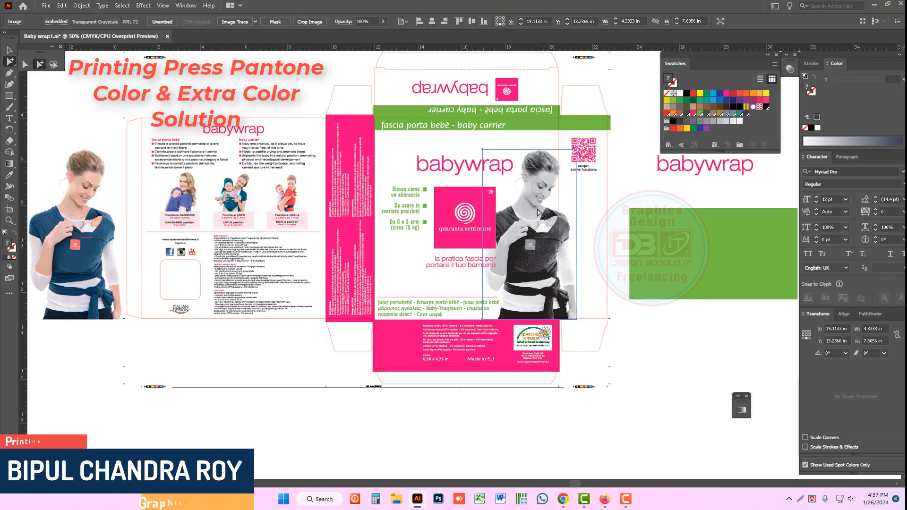
Hide the Black separation and show it again to check which plate the grayscale model photo uses
left_click(823, 460)
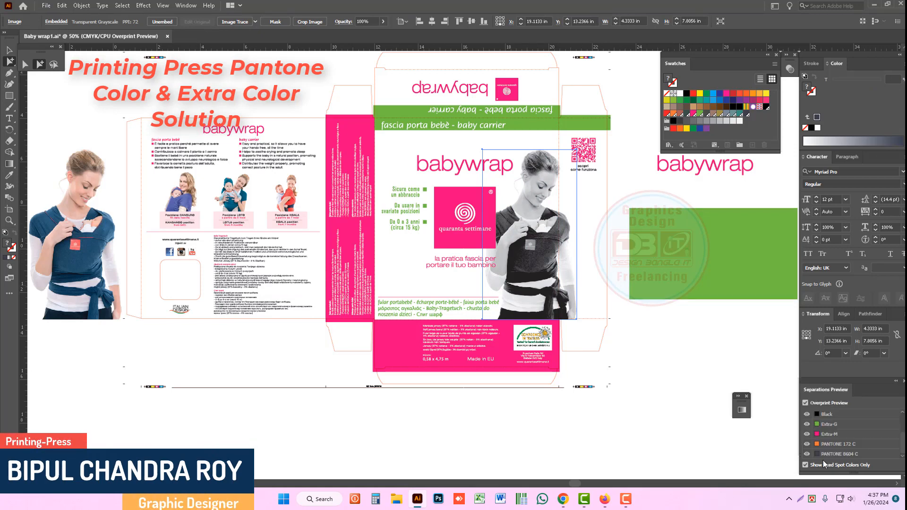
left_click(811, 416)
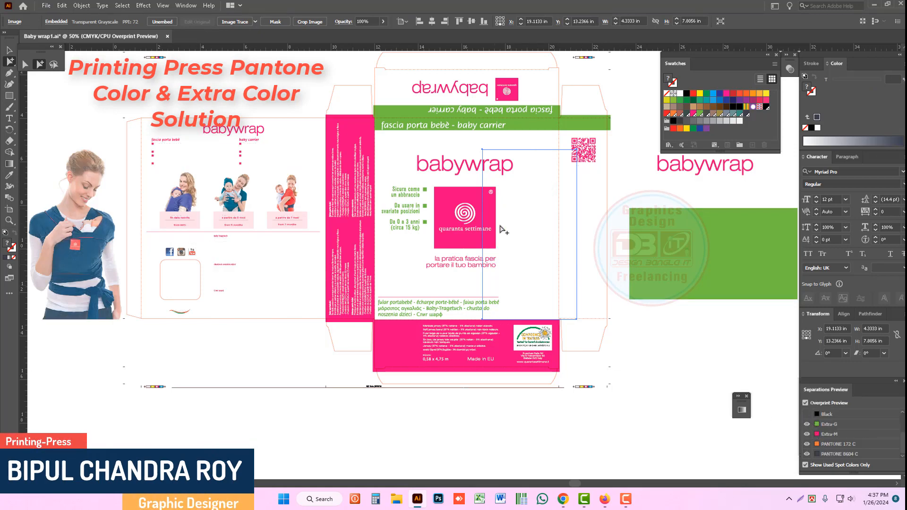
left_click(808, 415)
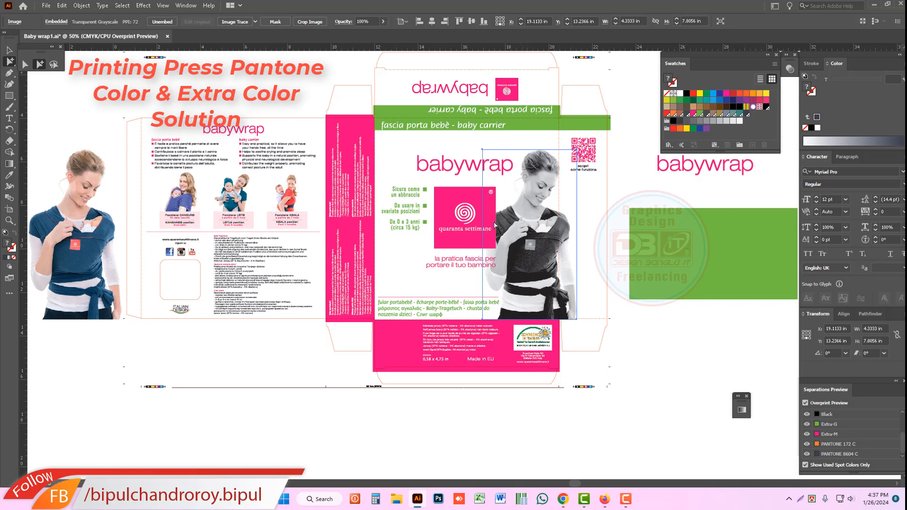
left_click(185, 6)
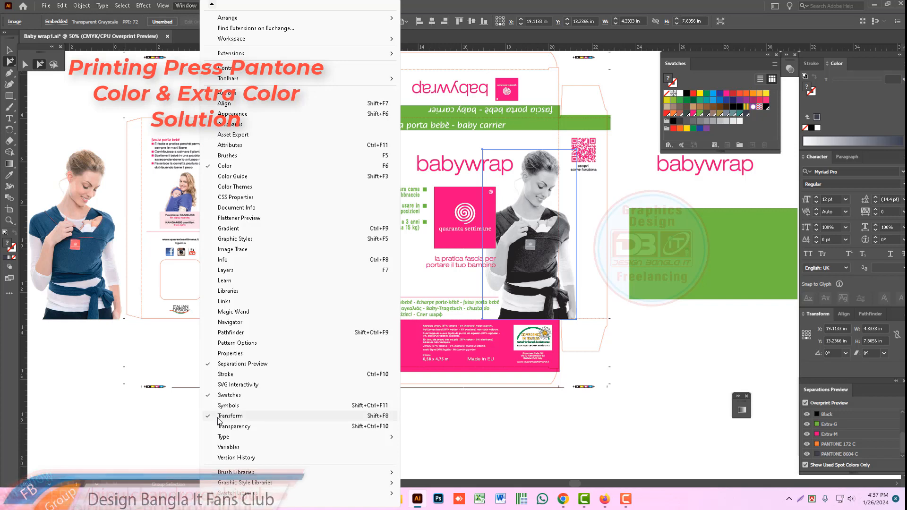
mouse_move(359, 492)
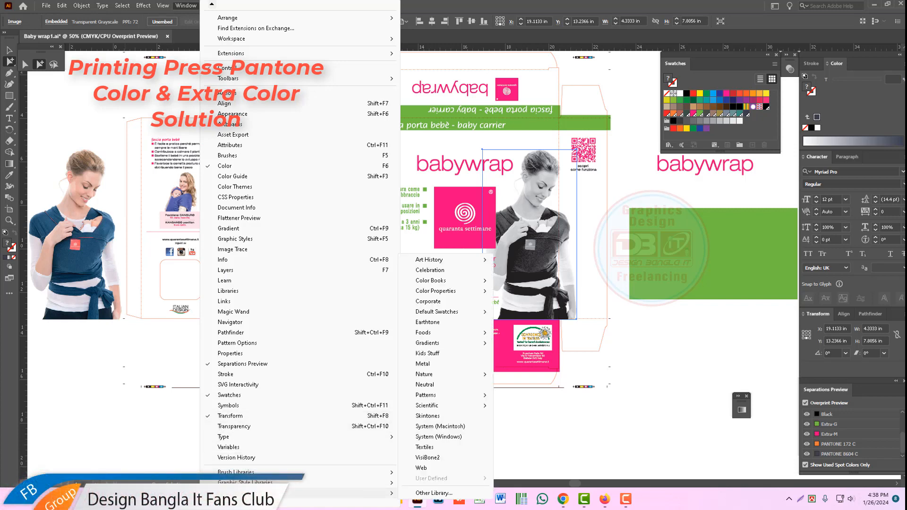
mouse_move(446, 280)
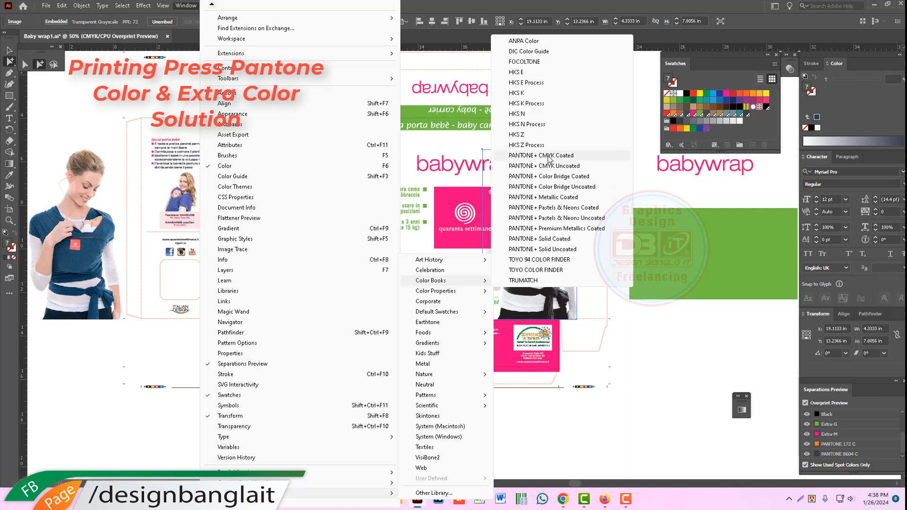
left_click(546, 208)
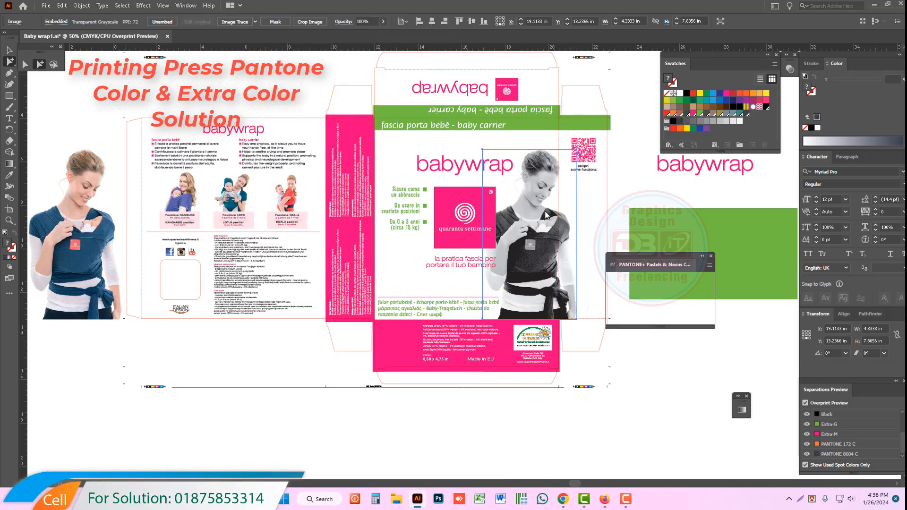
left_click_drag(714, 325, 777, 408)
left_click(775, 257)
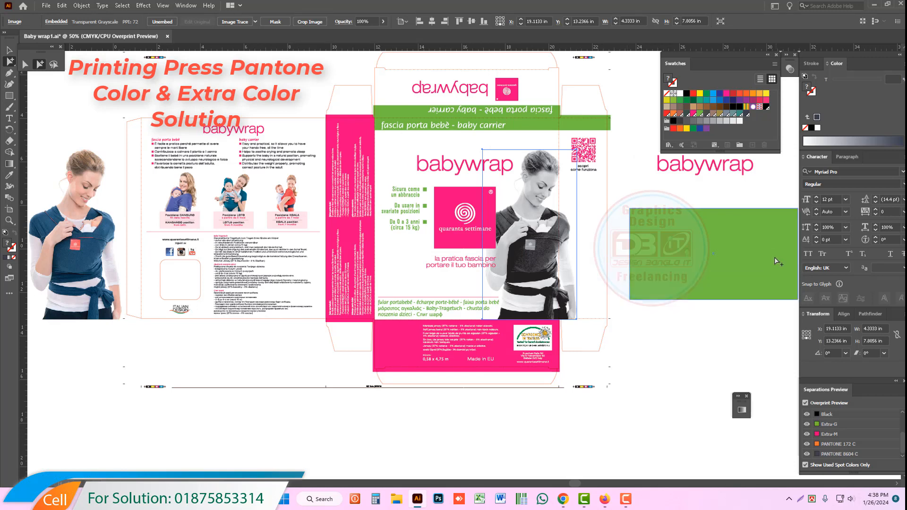
Reopen the PANTONE+ Metallic Coated color book and arrange its library below the Swatches panel with all swatches in view
left_click(185, 6)
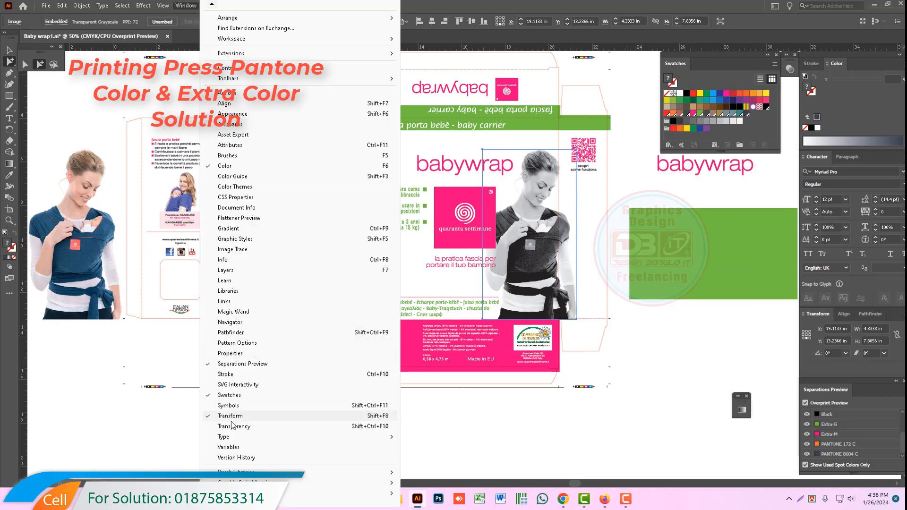
mouse_move(293, 493)
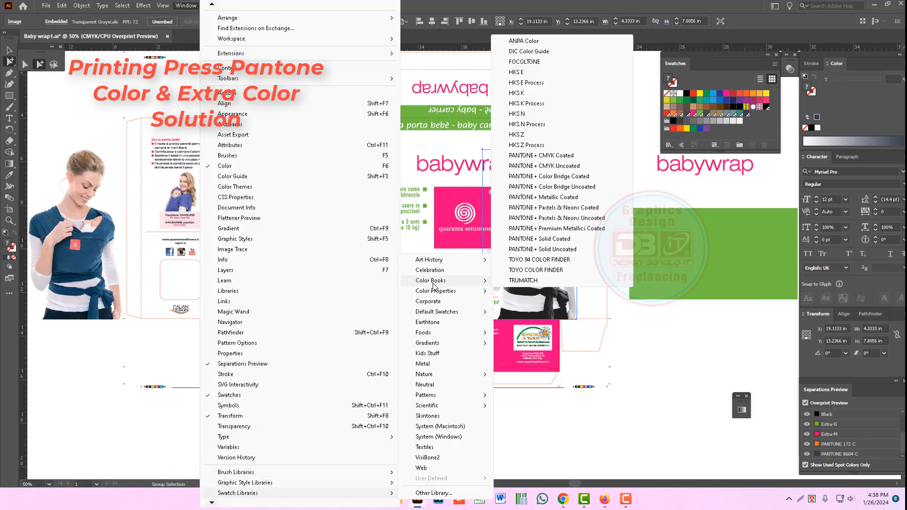
left_click(561, 197)
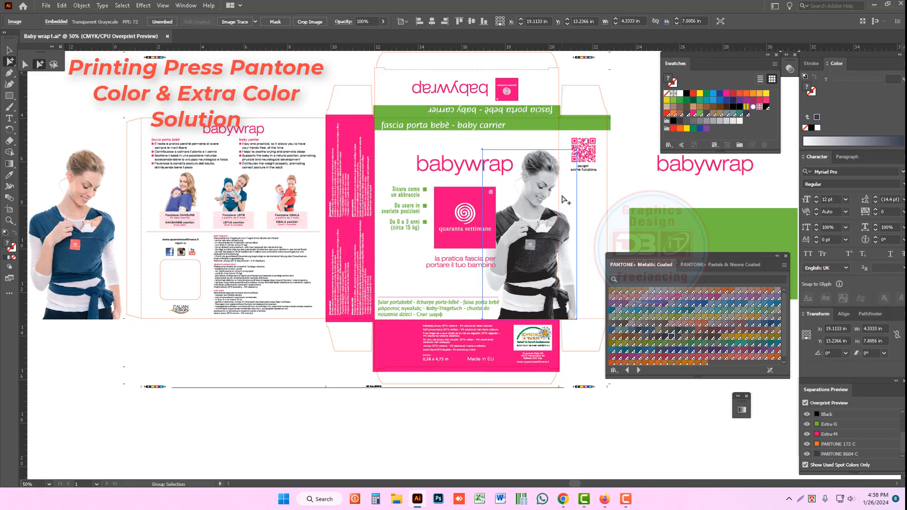
left_click_drag(703, 256, 713, 177)
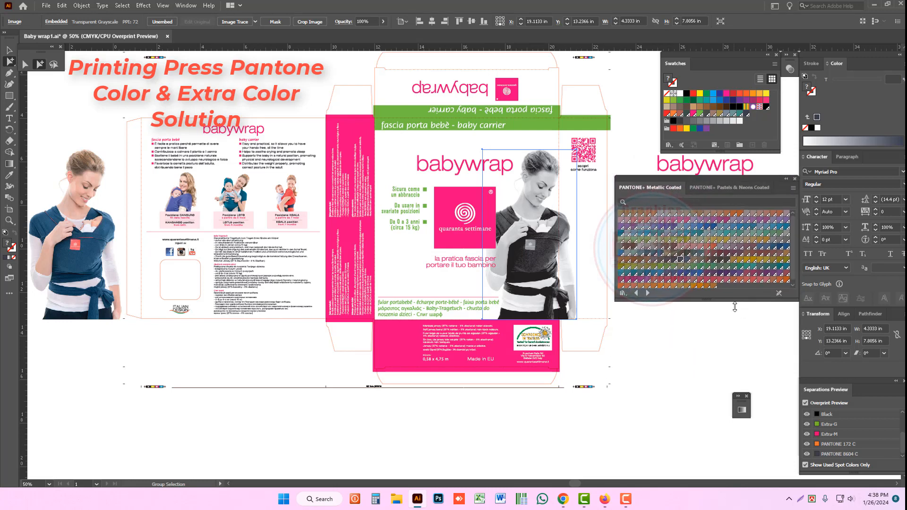
left_click_drag(735, 307, 697, 316)
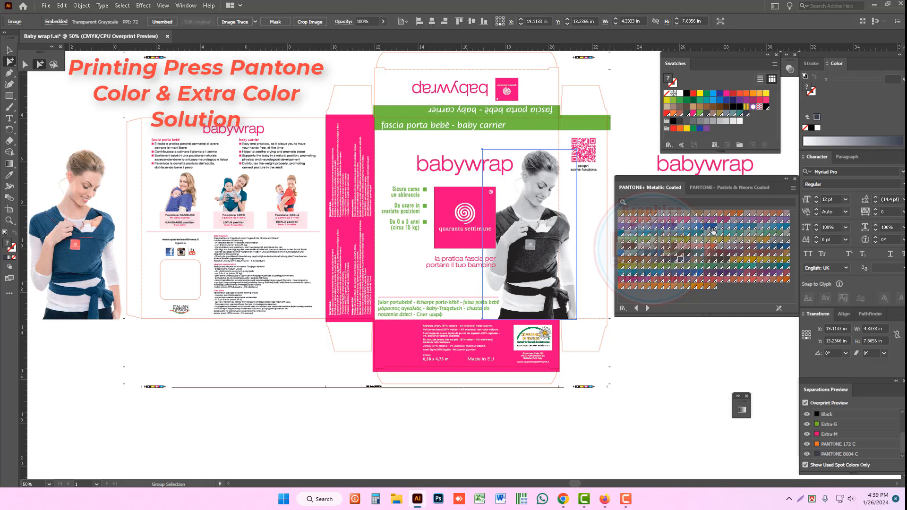
Color the grayscale model photo with PANTONE 8185 C, then toggle that plate in a floating Separations Preview beneath the back panel
left_click(713, 226)
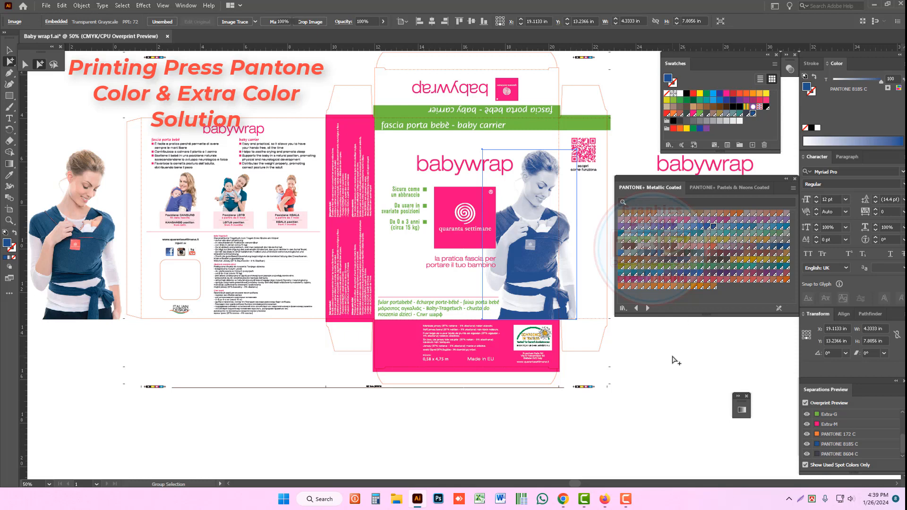
left_click(597, 346)
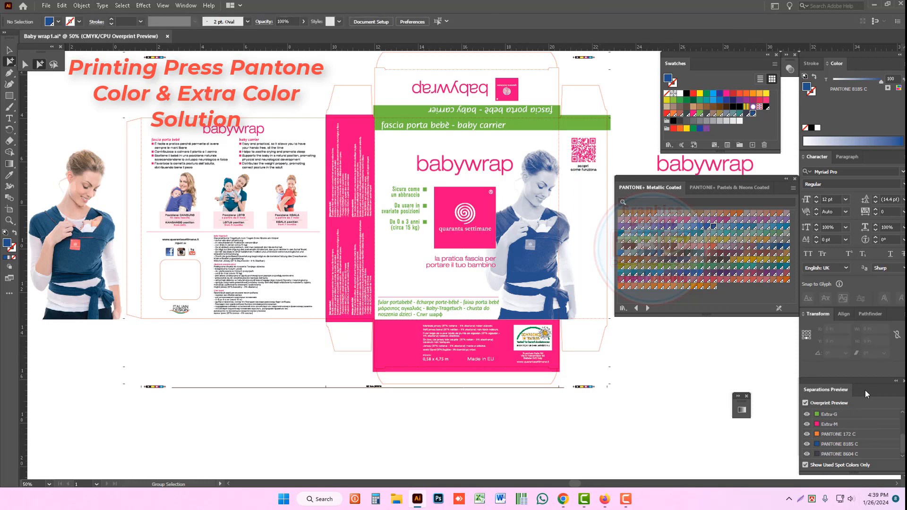
left_click_drag(867, 387, 266, 344)
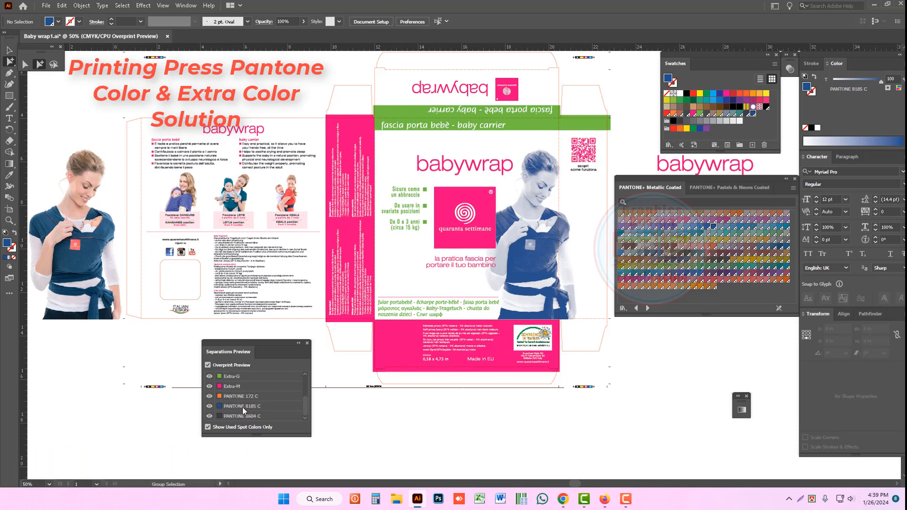
left_click(209, 406)
left_click(209, 406)
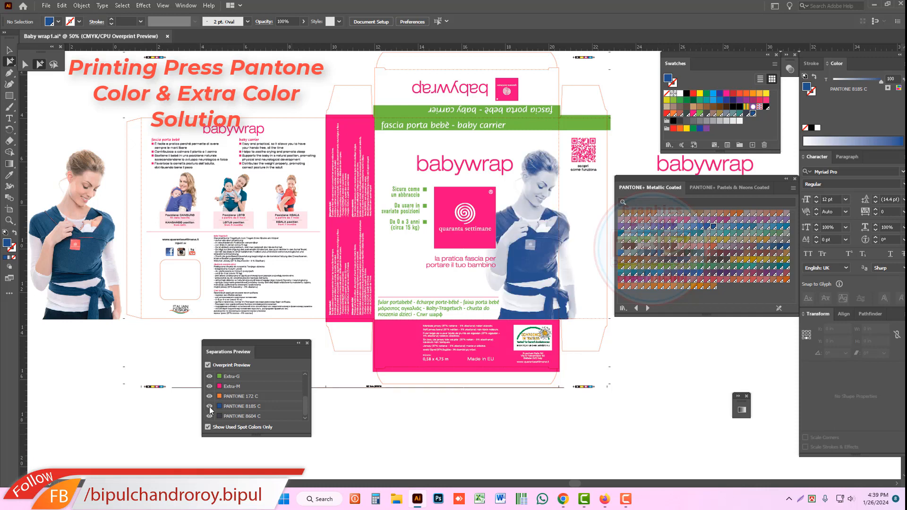
left_click(209, 406)
Try PANTONE 8140 C, 8843 C, 8085 C, 8025 C and 8225 C in turn on the front panel's model photo
left_click(543, 226)
left_click(774, 220)
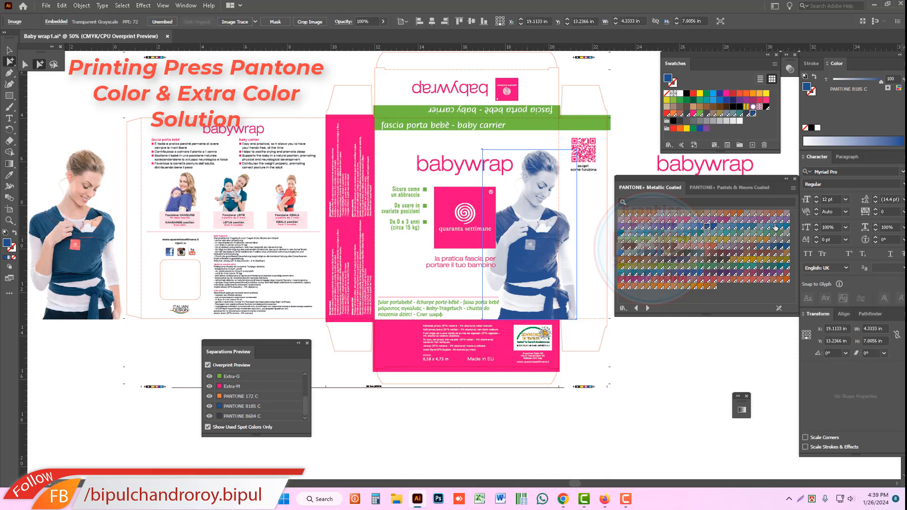
left_click(773, 270)
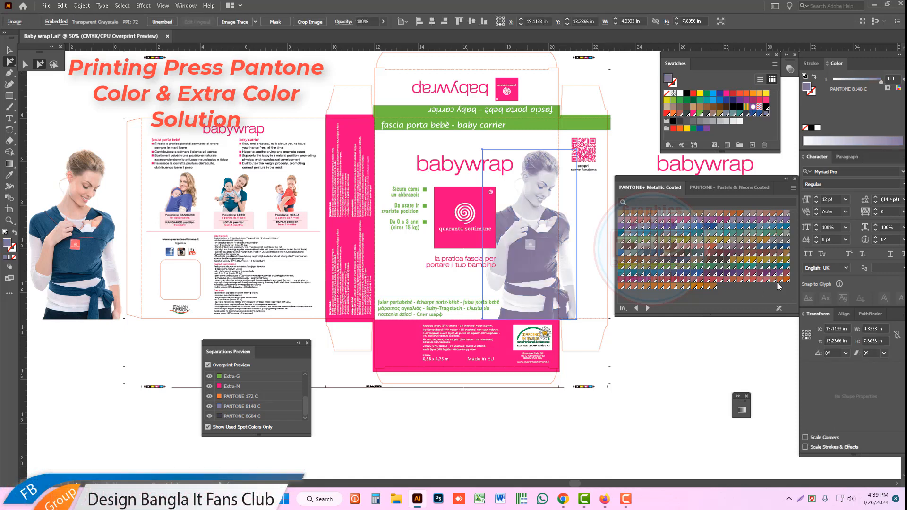
left_click(634, 280)
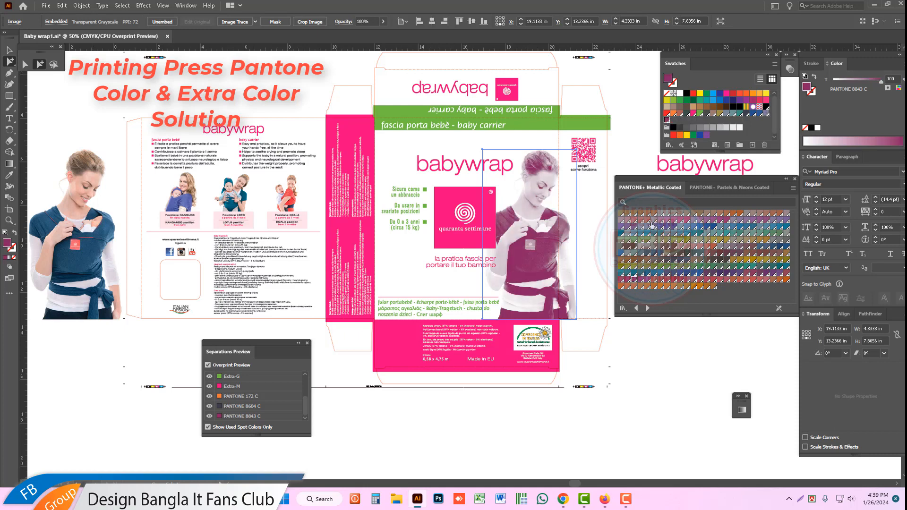
left_click(685, 222)
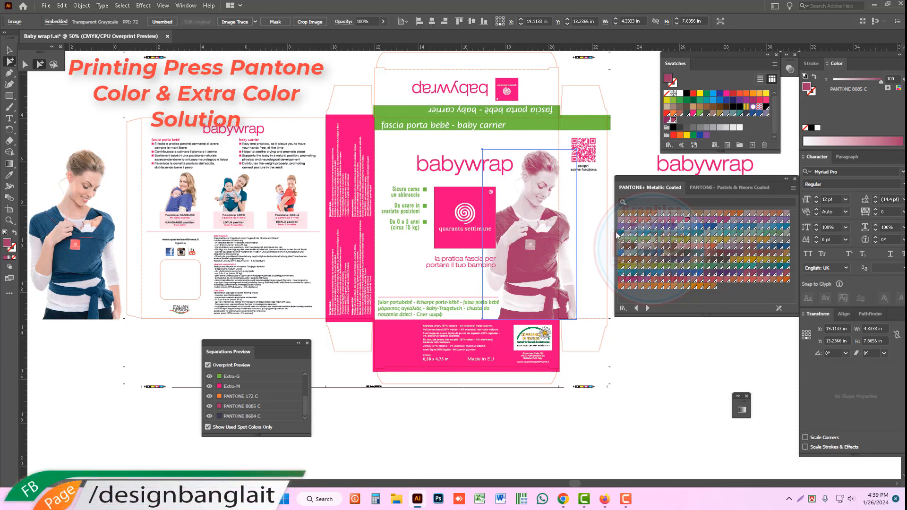
left_click(741, 213)
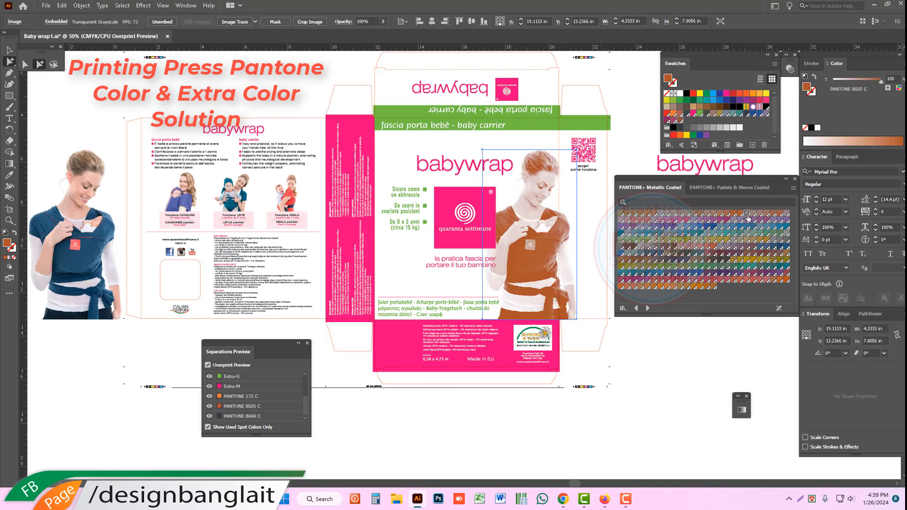
left_click(621, 234)
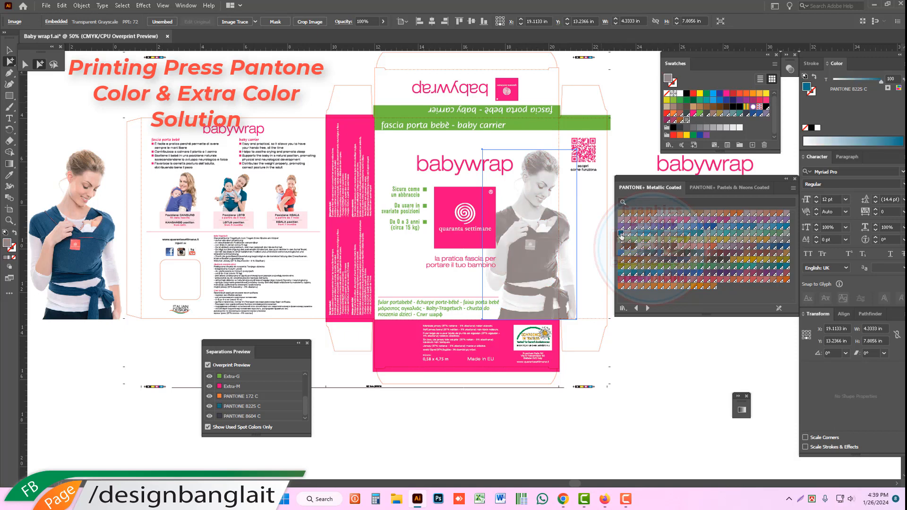
Try PANTONE 8844 C, 8902 C, 8820 C, 8105 C and 8165 C in turn on the model photo
left_click(641, 281)
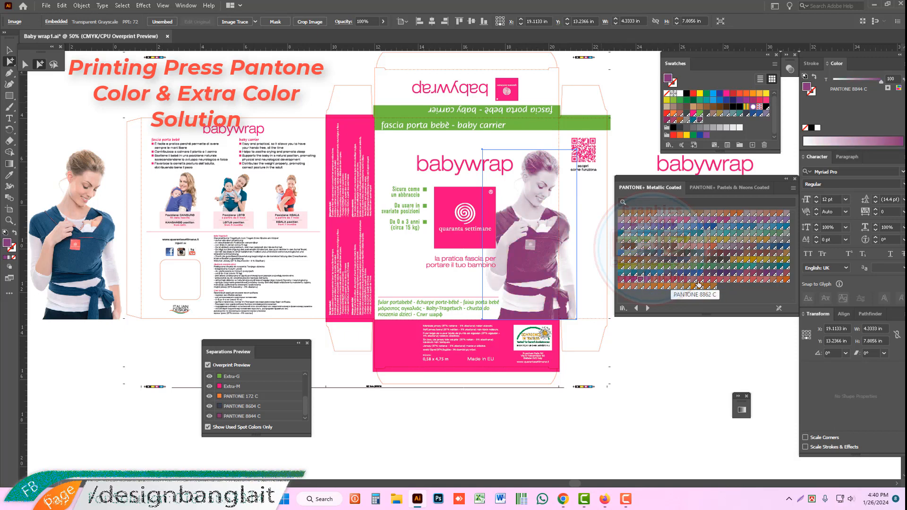
left_click(746, 280)
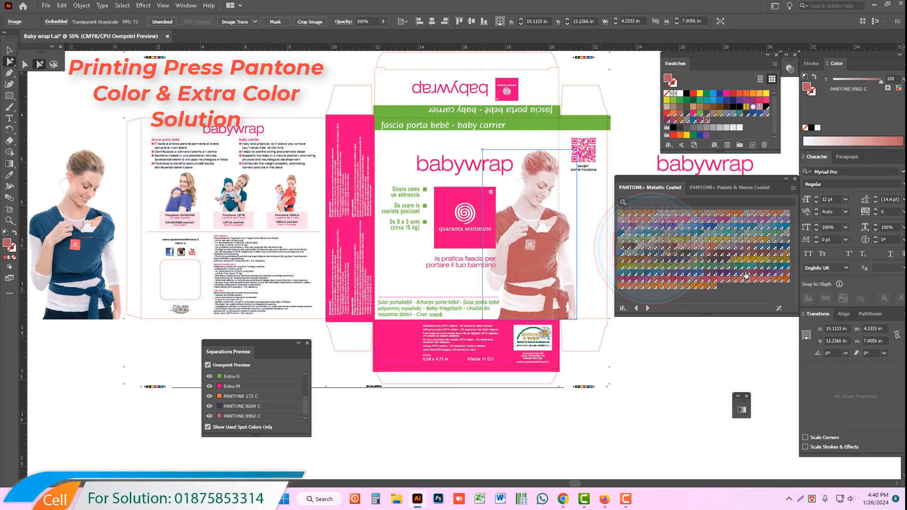
left_click(744, 275)
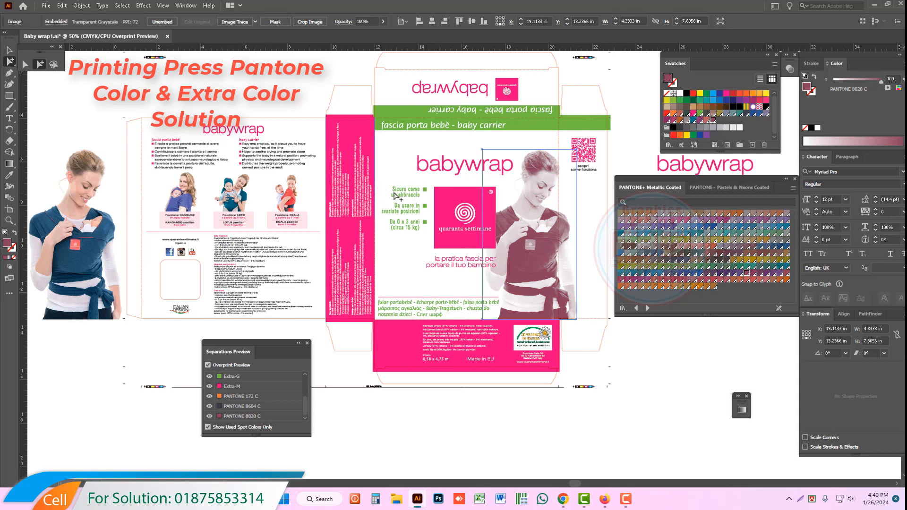
left_click(726, 220)
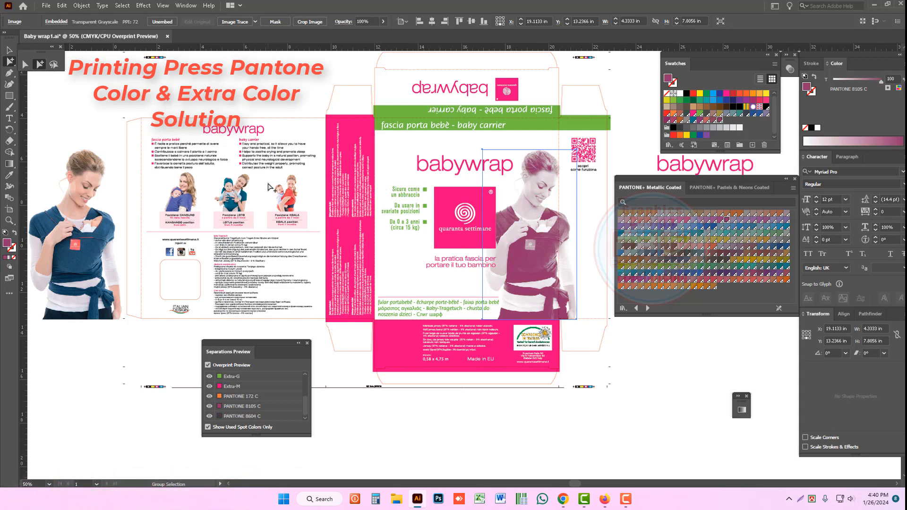
left_click(660, 227)
left_click(672, 229)
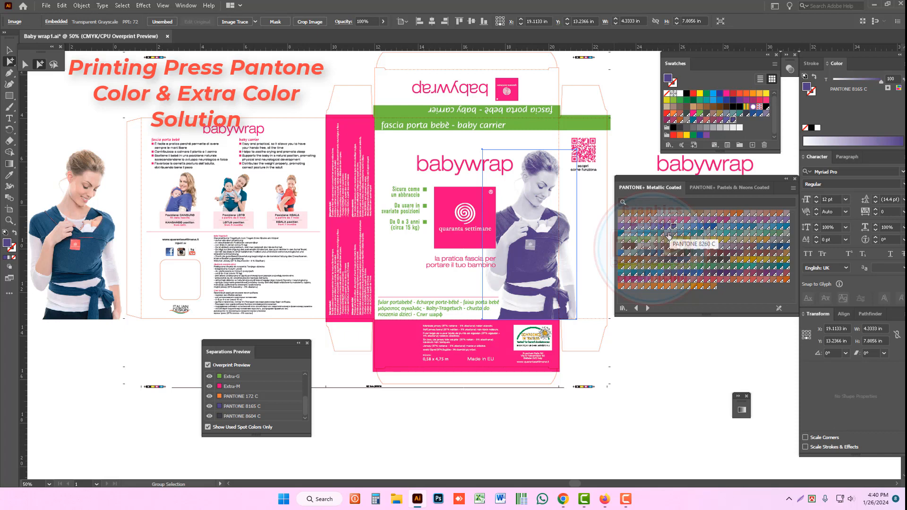
Compare the metallic colors PANTONE 8445 C, 8481 C and 8421 C on the model photo
left_click(709, 249)
left_click(712, 247)
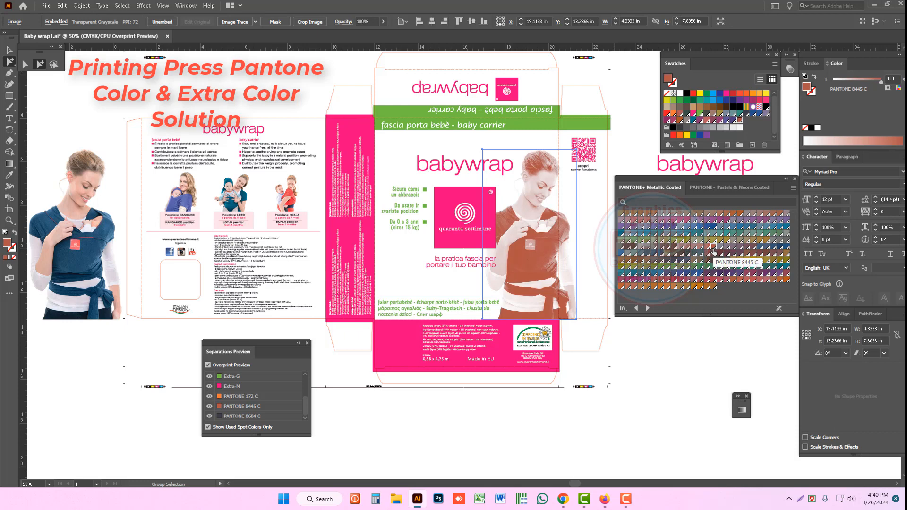
left_click(766, 246)
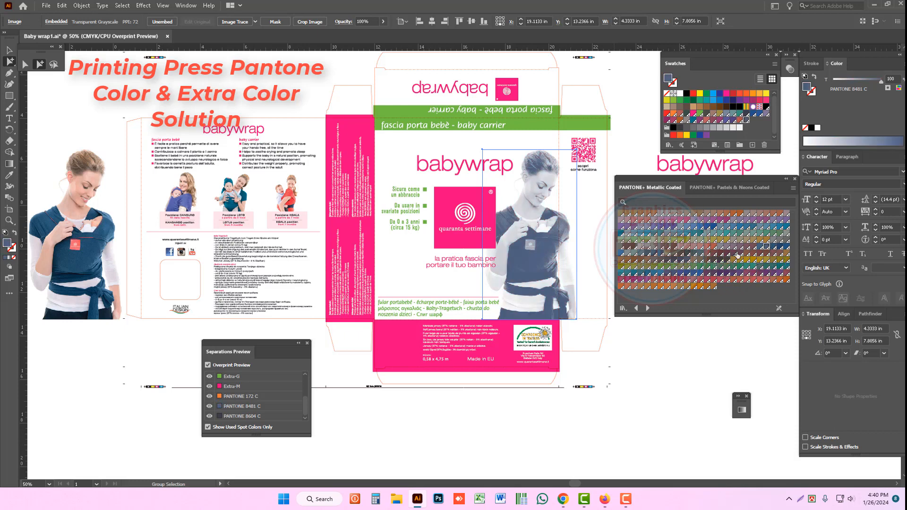
left_click(647, 248)
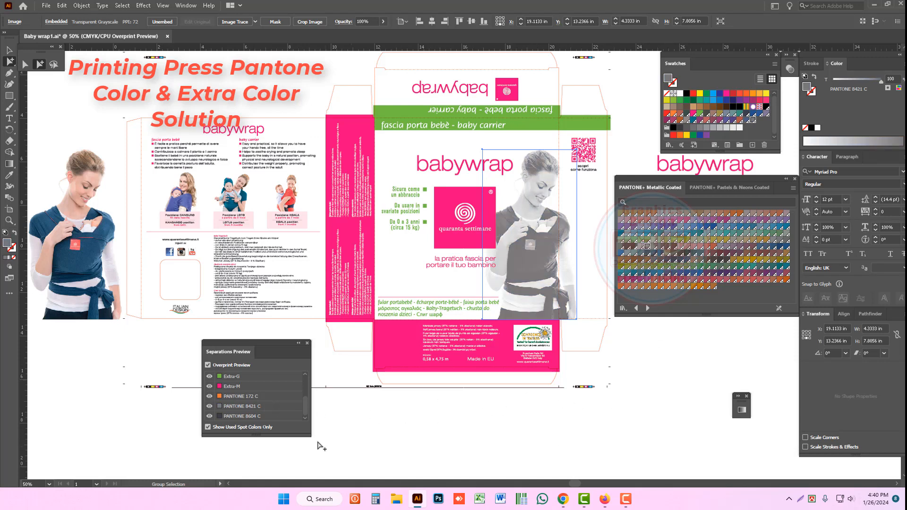
Repeatedly hide and show the PANTONE 8421 C separation to check that the model photo prints on that plate
left_click(209, 406)
left_click(209, 406)
left_click(209, 406)
left_click(208, 407)
left_click(208, 406)
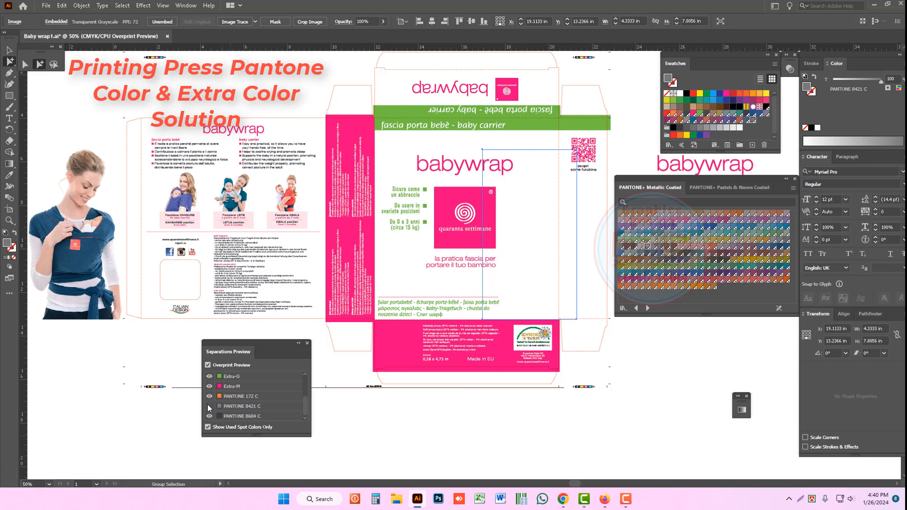
left_click(209, 406)
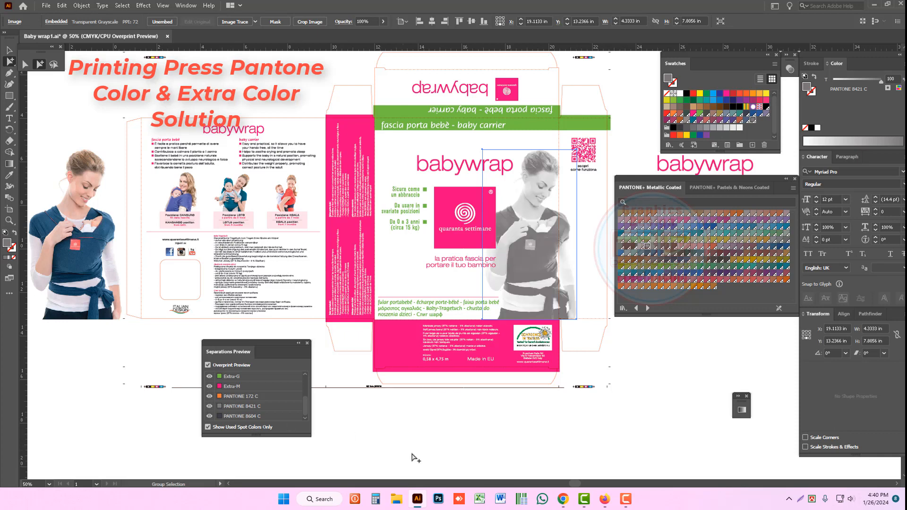
Apply the metallic color PANTONE 8765 C to the front panel's model photo and deselect it
left_click(660, 275)
left_click(502, 402)
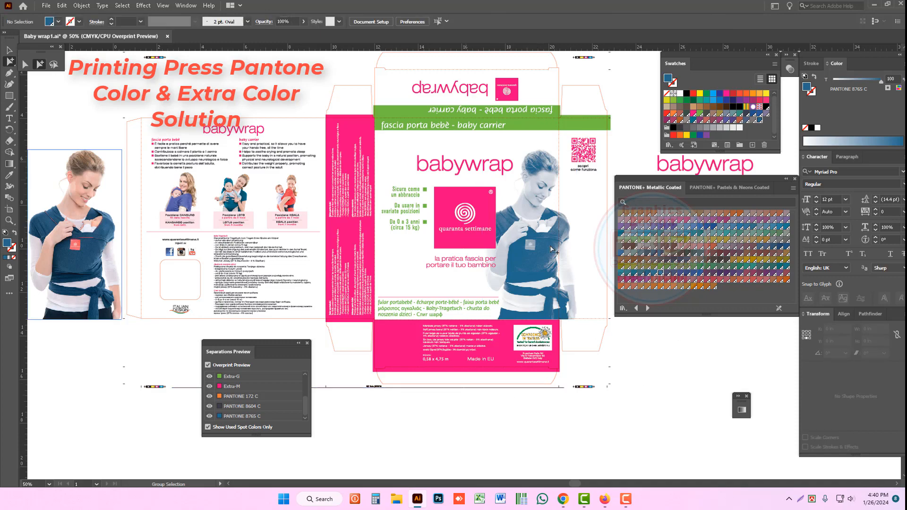
Convert the back panel's Canguro, Loto and Koala position photos to grayscale together
key("z")
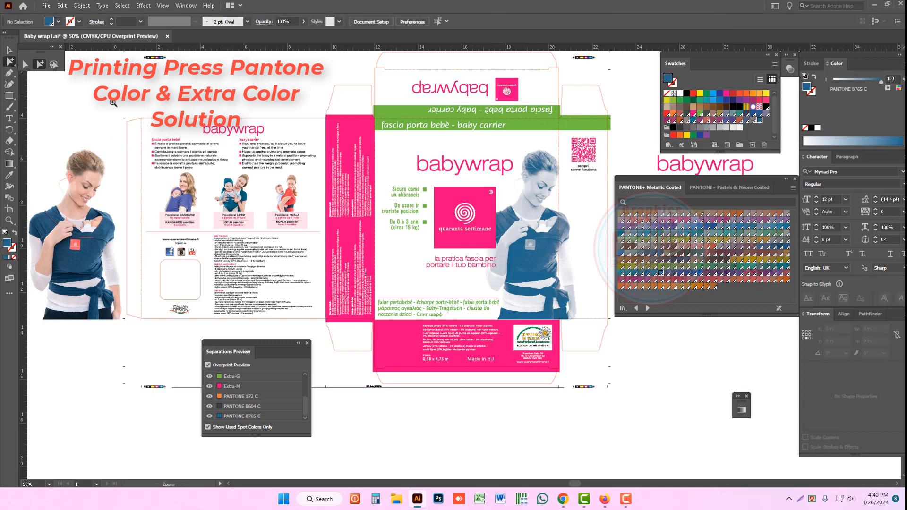
left_click_drag(104, 97, 495, 251)
key("space")
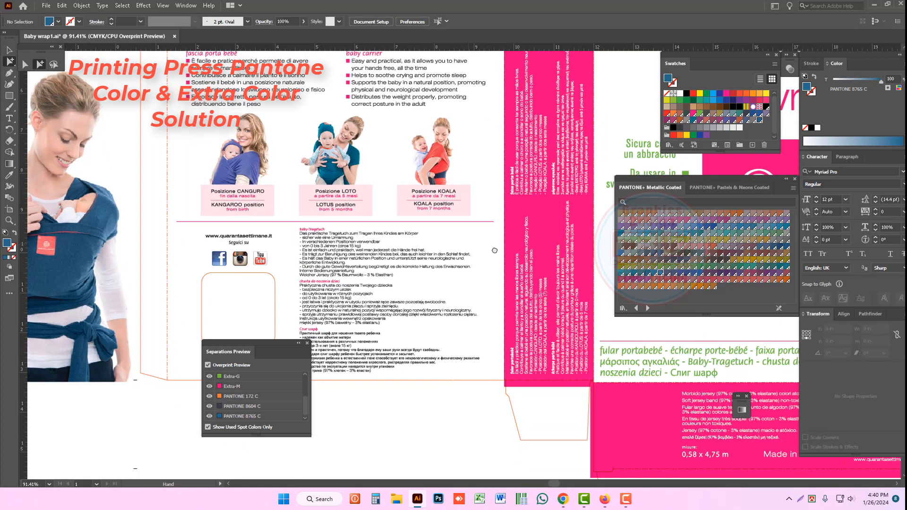
left_click(464, 167)
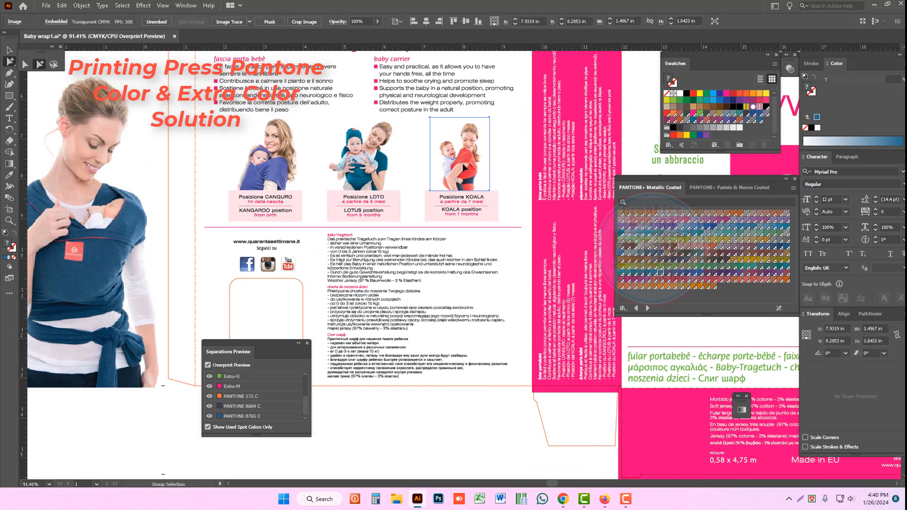
left_click(378, 168, "shift")
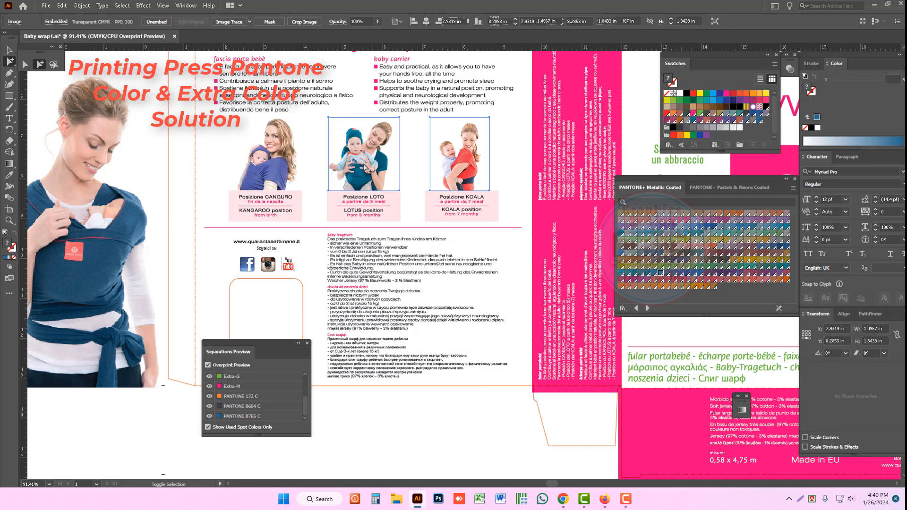
left_click(279, 174, "shift")
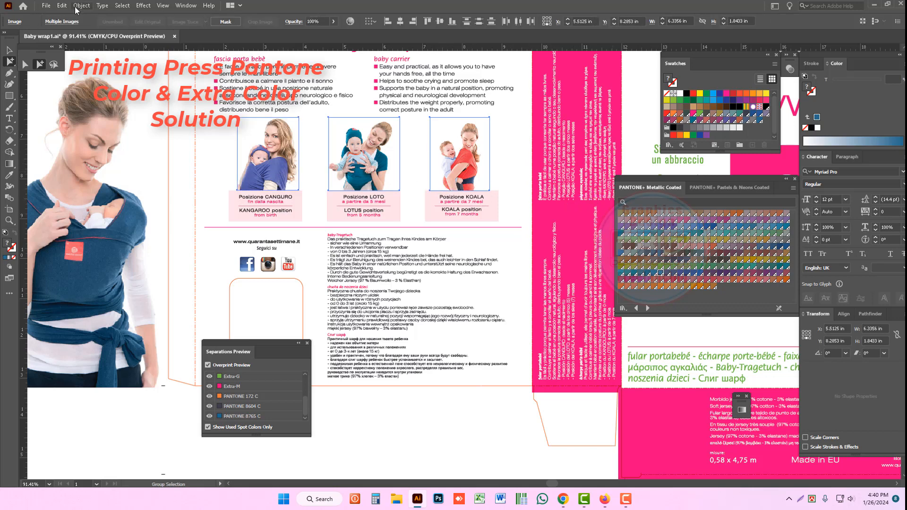
left_click(62, 6)
mouse_move(85, 175)
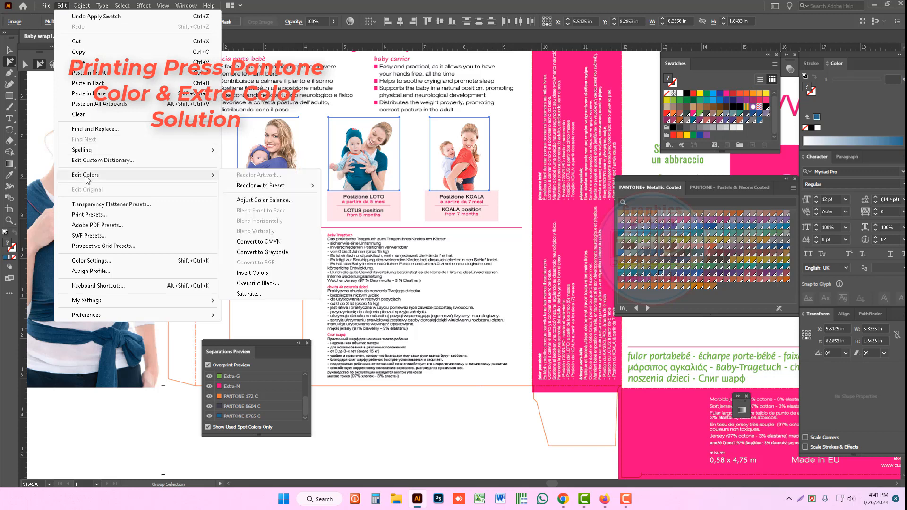
left_click(272, 257)
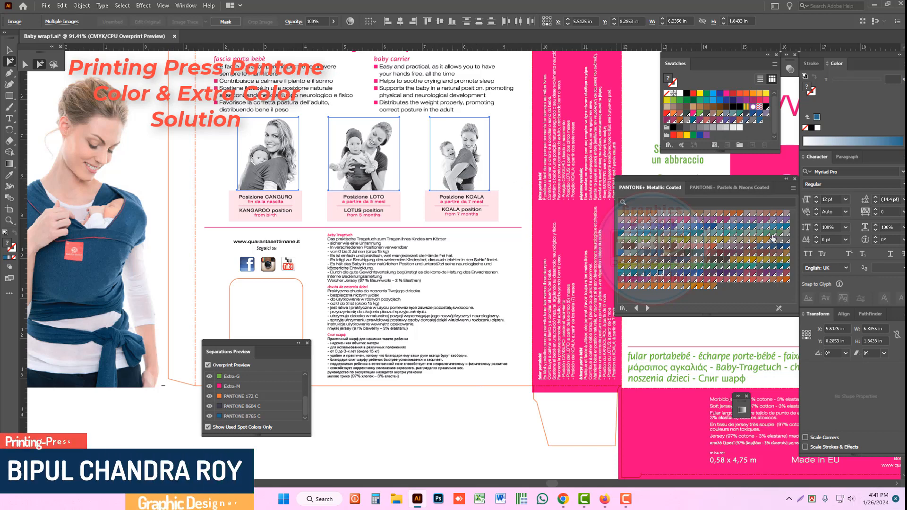
Color the three grayscale position photos with PANTONE 8843 C and check their plate by hiding and reshowing its separation
left_click(634, 280)
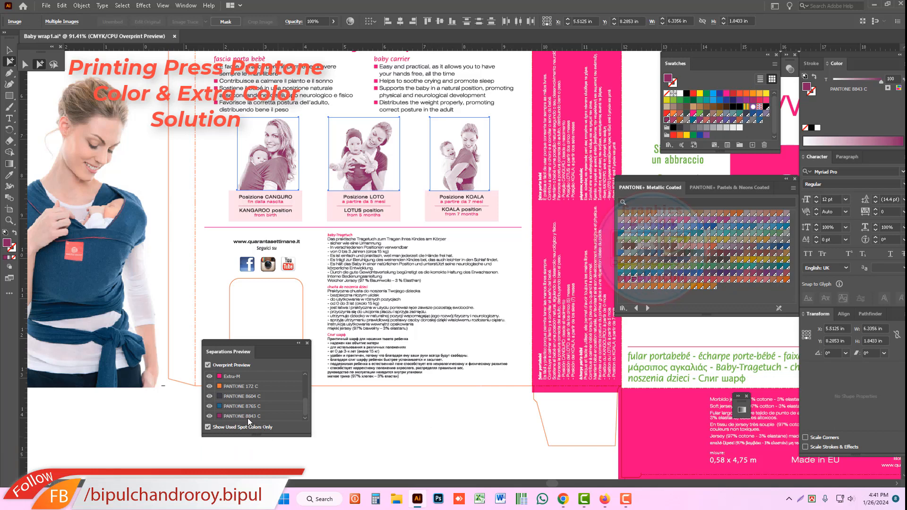
left_click(210, 417)
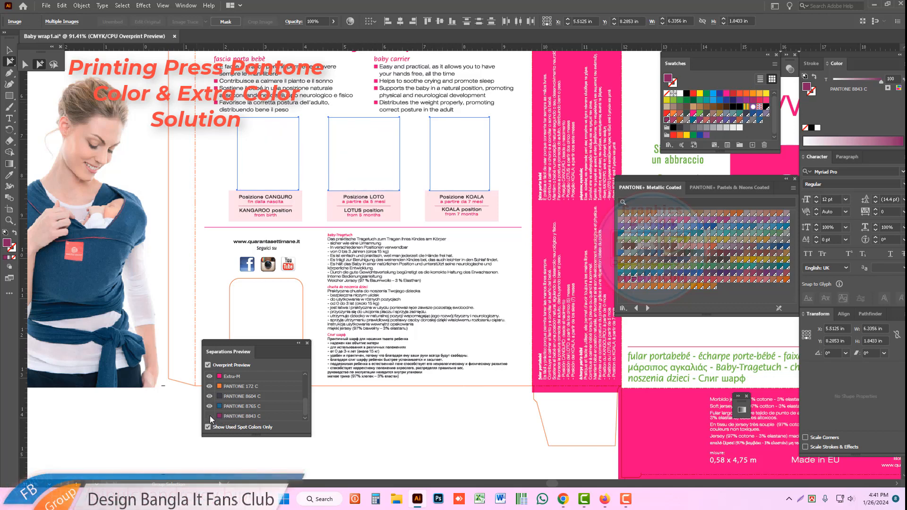
left_click(210, 416)
left_click(210, 415)
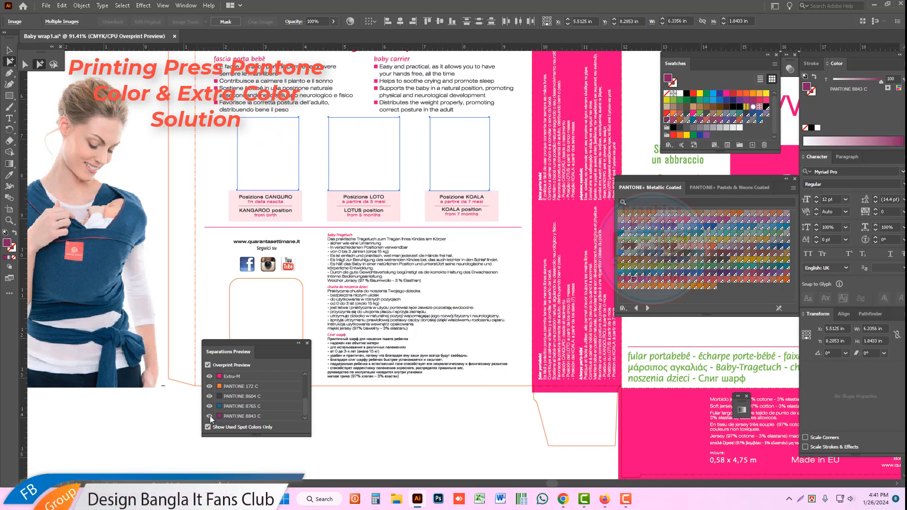
left_click(210, 415)
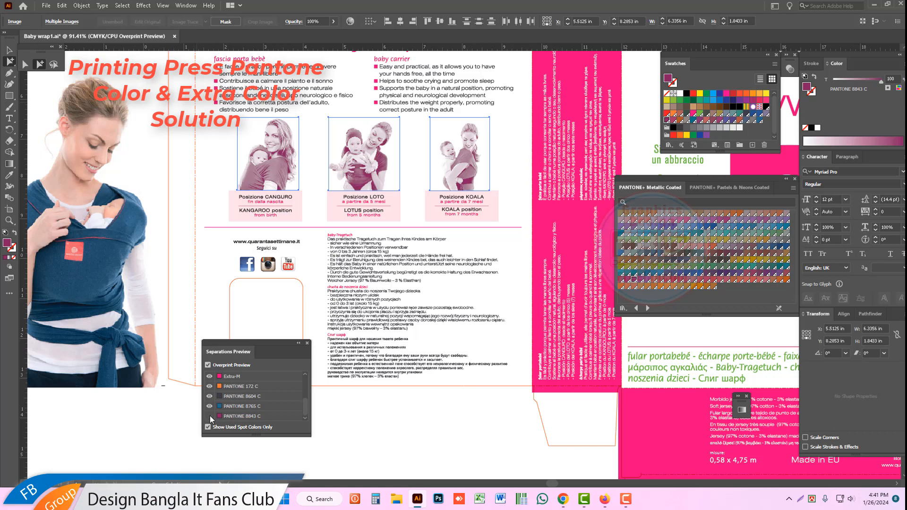
left_click(210, 416)
left_click(210, 416)
left_click(210, 415)
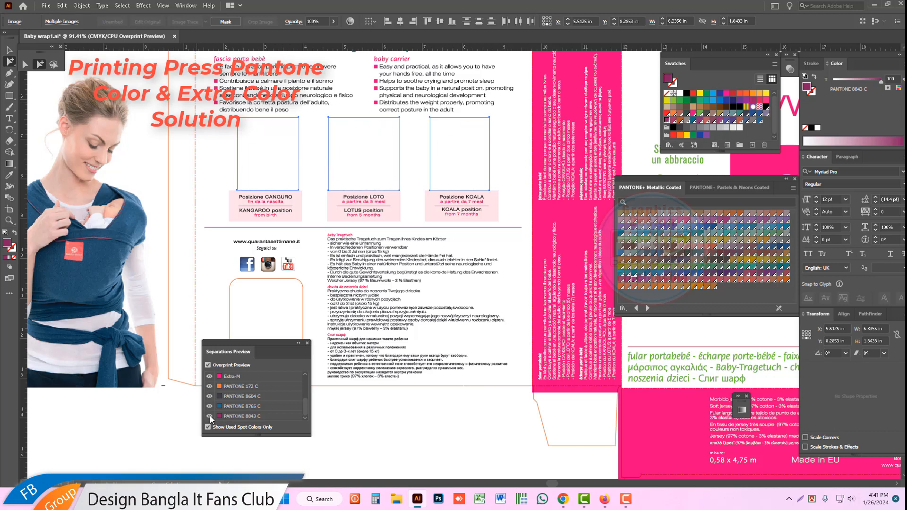
left_click(210, 415)
left_click(422, 419)
key("ctrl+minus")
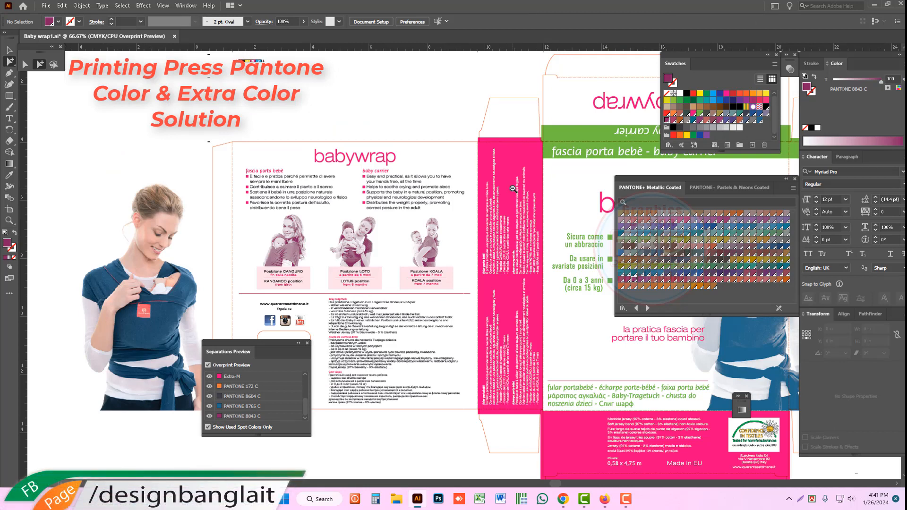
key("ctrl+minus")
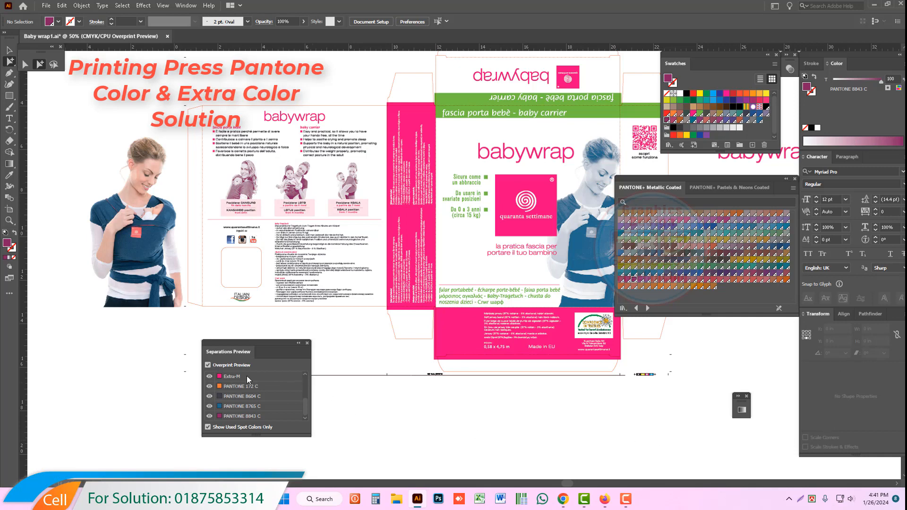
Check which artwork prints on the Cyan and Magenta process plates by hiding and reshowing each separation in turn
scroll(229, 398, "up", 3)
left_click(210, 386)
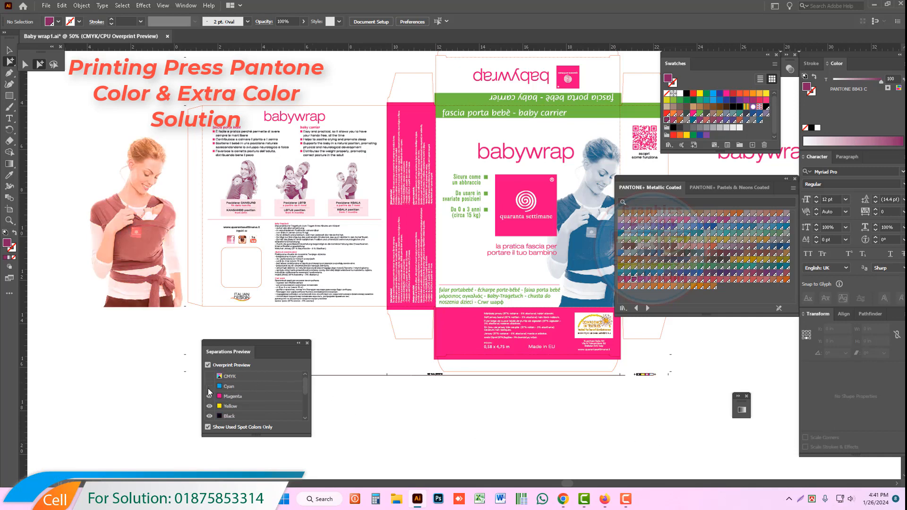
left_click(209, 386)
left_click(209, 397)
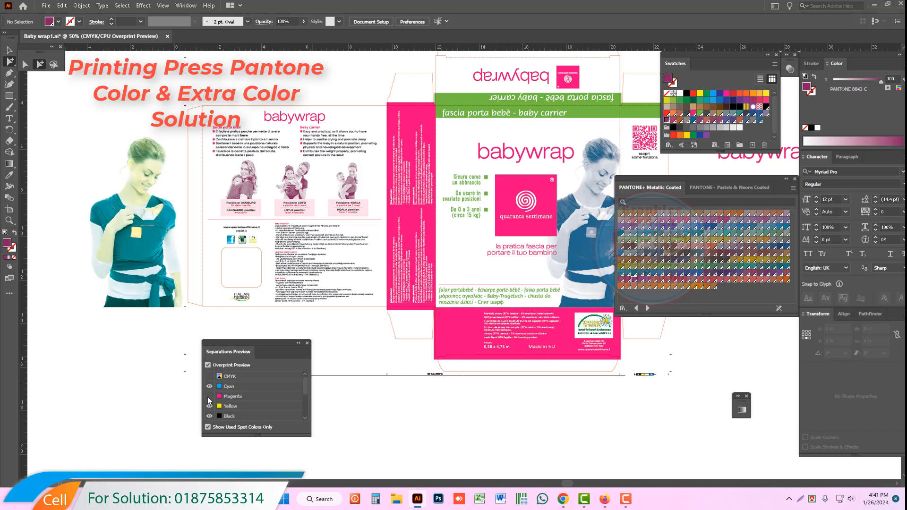
left_click(209, 397)
left_click(209, 397)
left_click(208, 397)
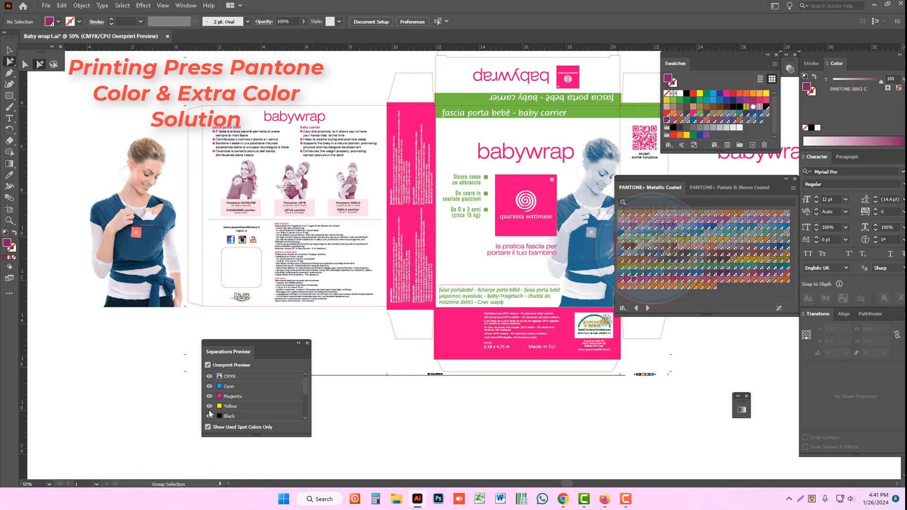
left_click(209, 406)
Check the Extra-M and PANTONE 172 C spot plates by hiding and reshowing their separations, moving the separations panel closer to the artwork
scroll(210, 402, "down", 3)
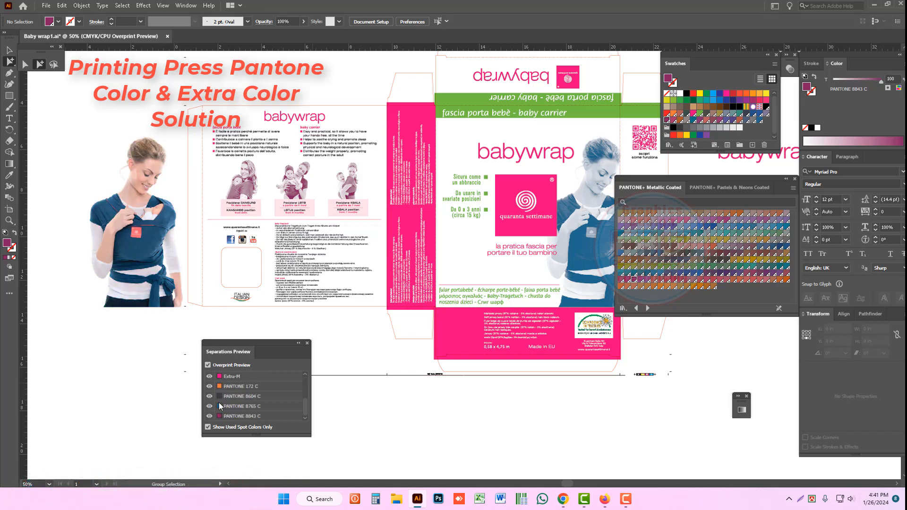
left_click(209, 377)
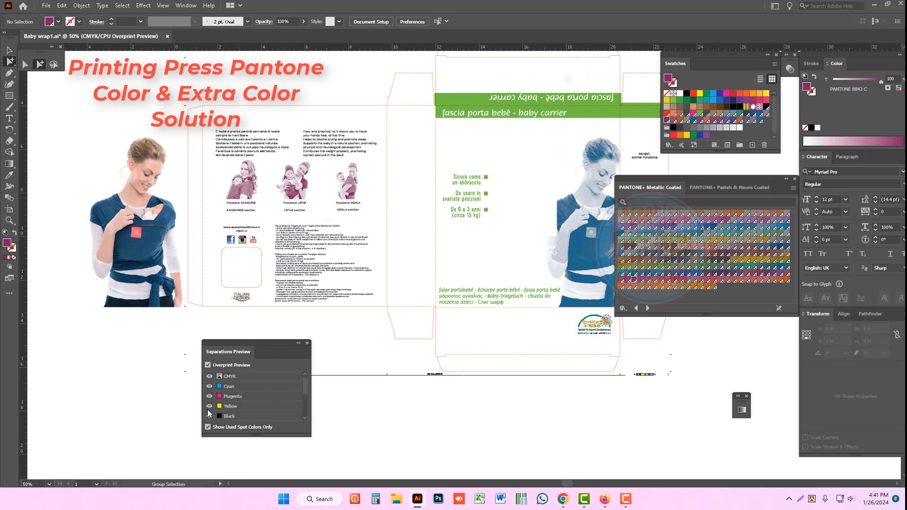
left_click(211, 386)
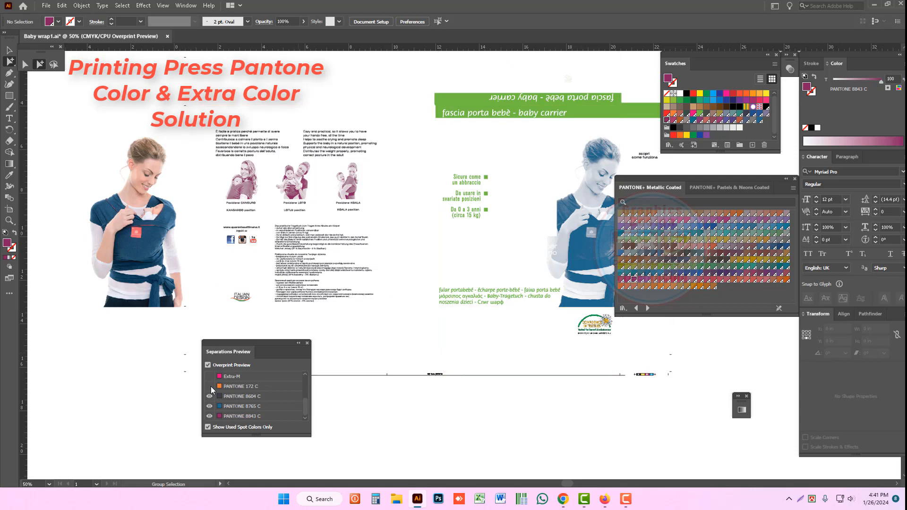
left_click(211, 387)
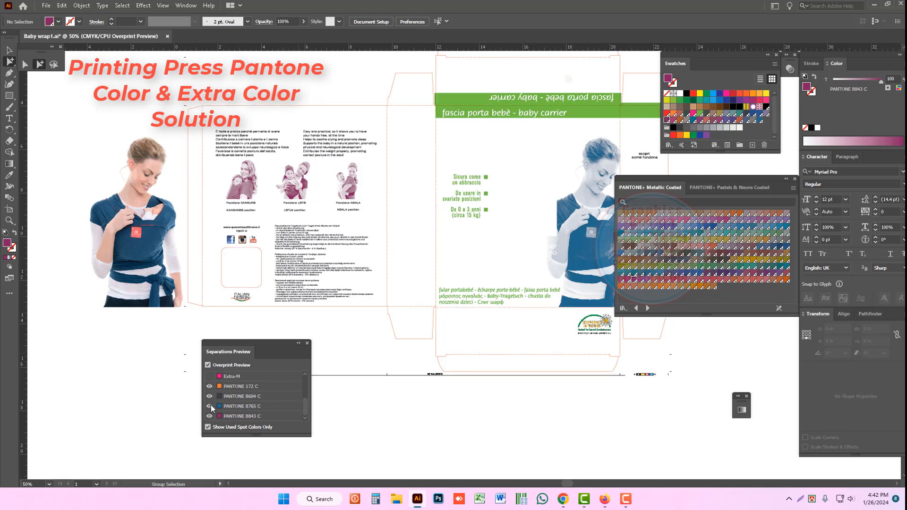
scroll(211, 409, "up", 3)
scroll(211, 409, "down", 3)
left_click(211, 386)
left_click(211, 386)
left_click_drag(286, 344, 329, 327)
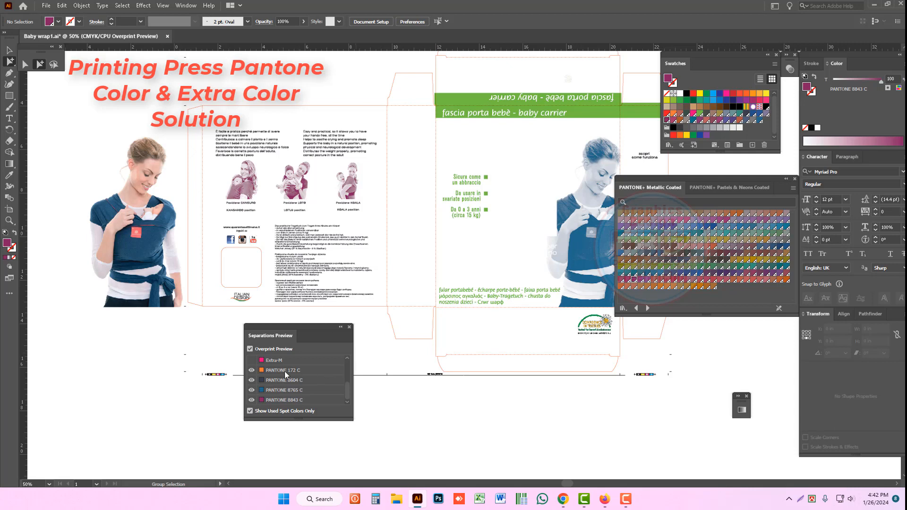
left_click(251, 361)
Review the separation list, hide the Cyan and Magenta plates together to inspect the artwork, and show all CMYK plates again
scroll(276, 369, "up", 3)
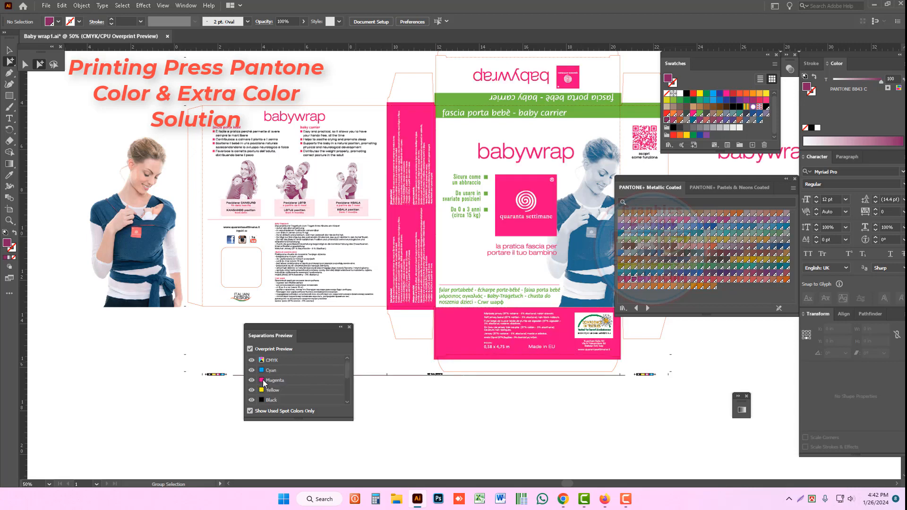
scroll(267, 383, "down", 3)
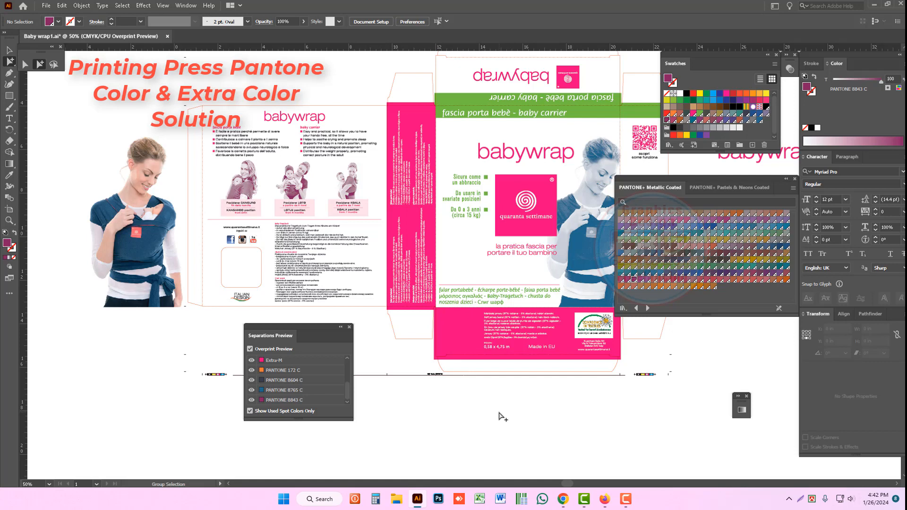
scroll(281, 394, "up", 3)
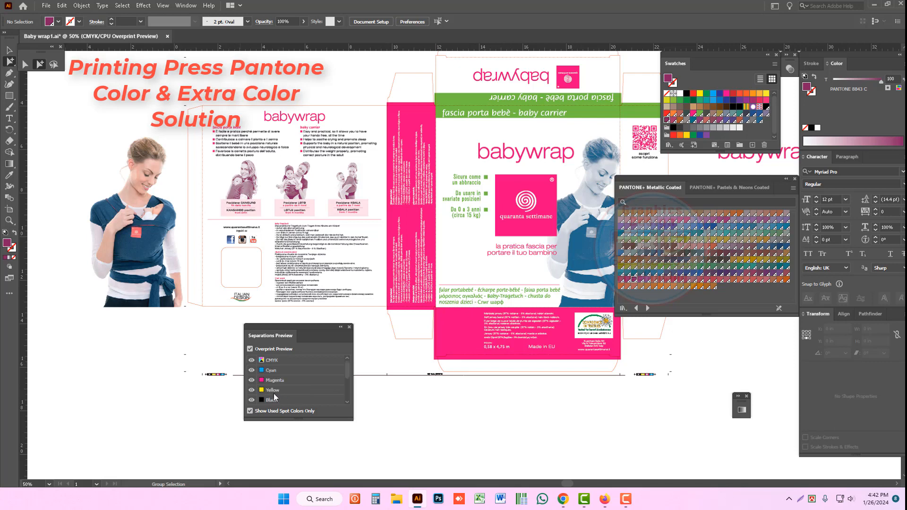
left_click_drag(252, 360, 251, 381)
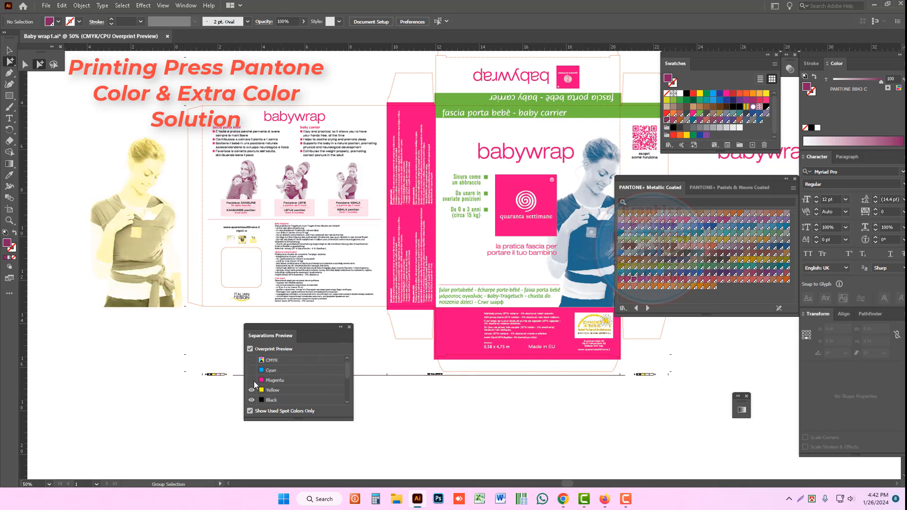
left_click(251, 380)
left_click(252, 361)
left_click(252, 361)
left_click(252, 361)
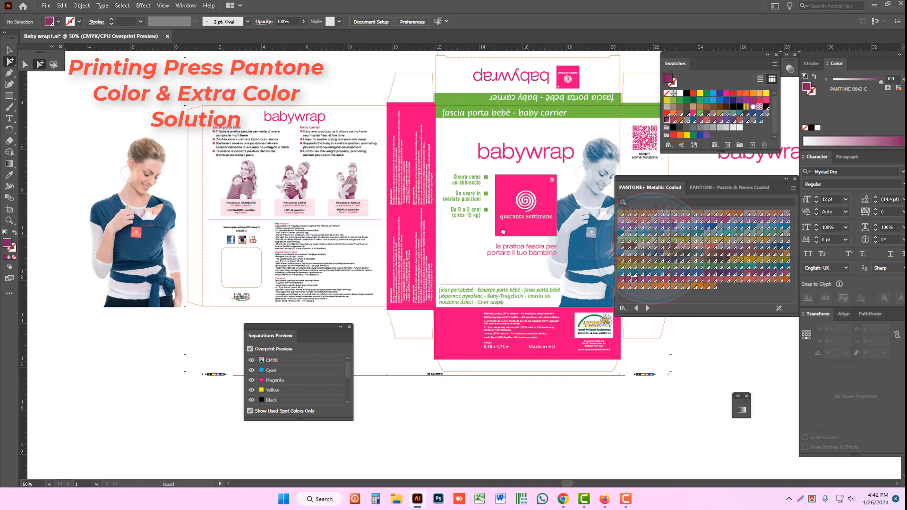
left_click_drag(525, 215, 465, 238)
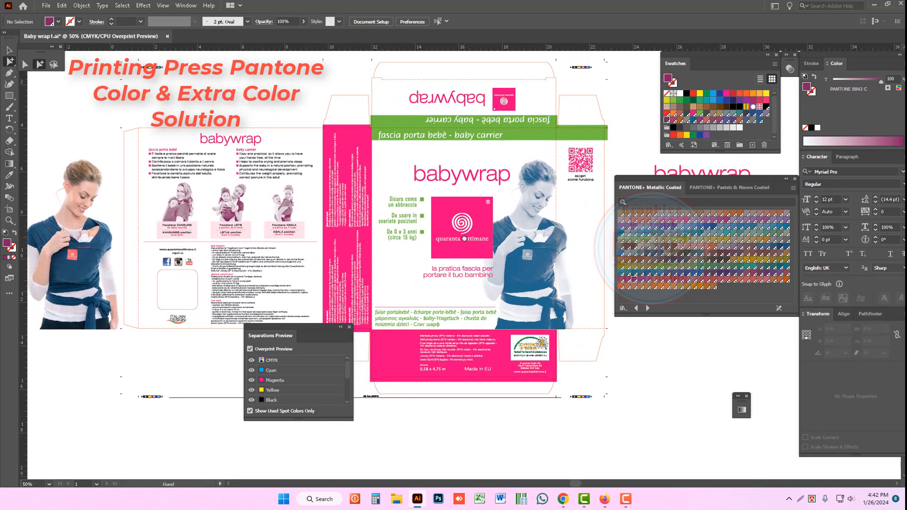